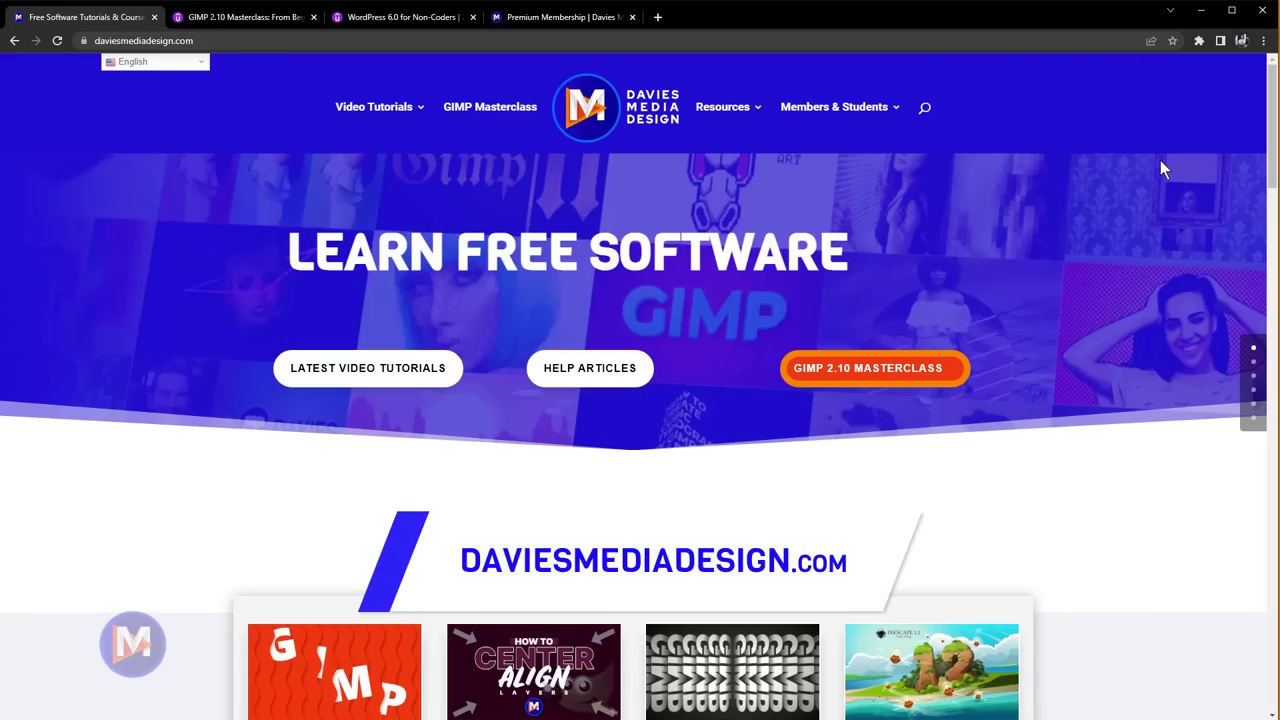
# Step: View the GIMP 2.10 Masterclass, WordPress 6.0 for Non-Coders and Premium Membership pages open in the browser
pyautogui.hotkey('ctrl', 'Tab')
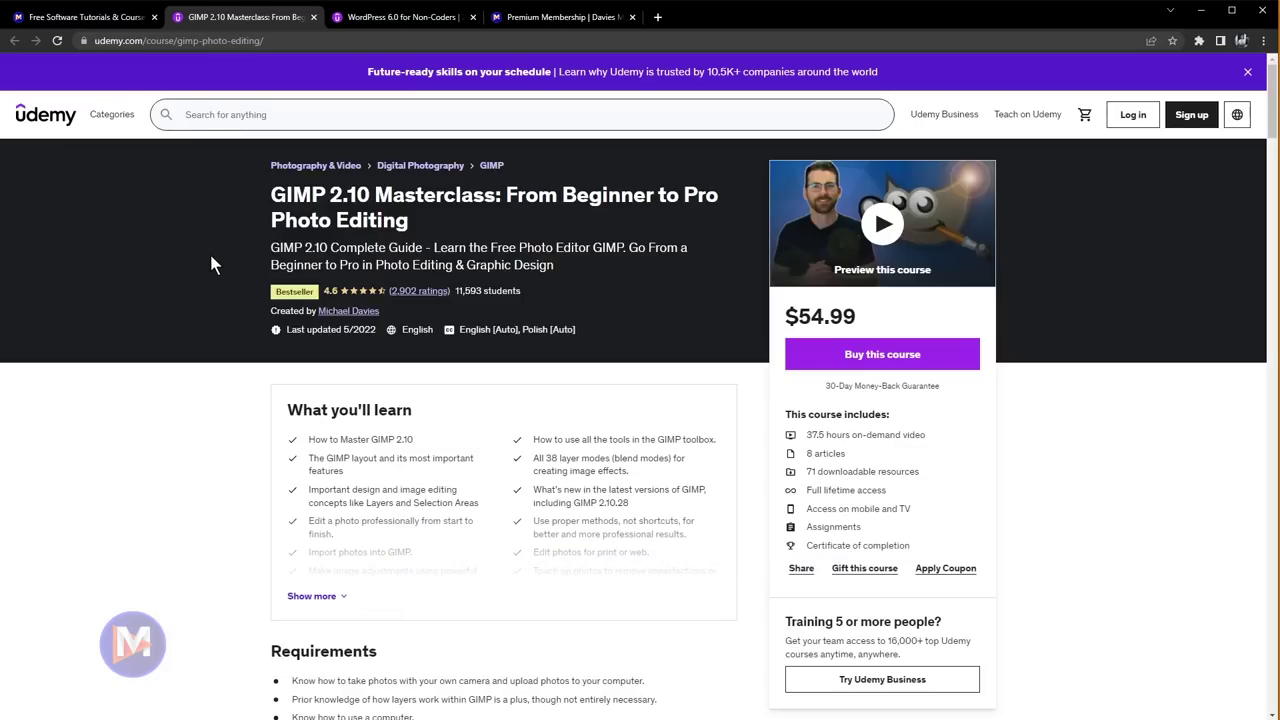
pyautogui.hotkey('ctrl', 'Tab')
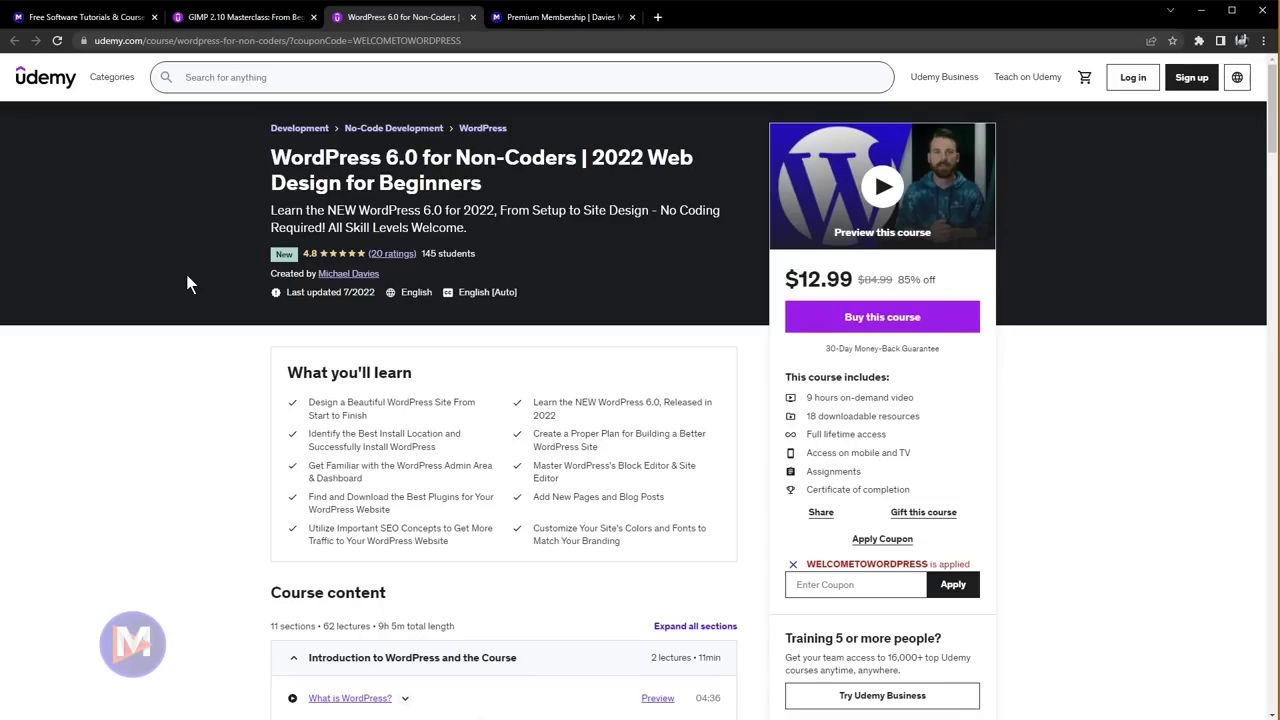
pyautogui.hotkey('ctrl', 'Tab')
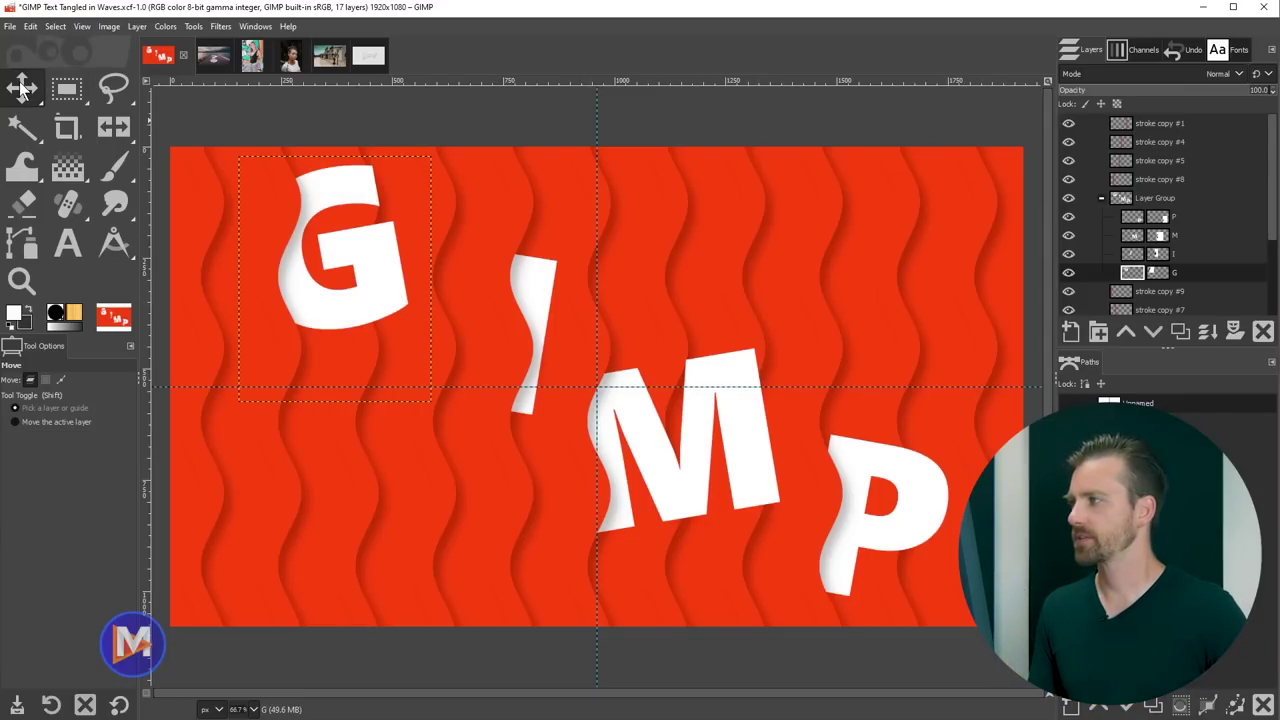
# Step: Try moving the letter M up and to the right with the Move tool and undo the move
pyautogui.scroll(-1, 22, 88)
pyautogui.scroll(1, 23, 88)
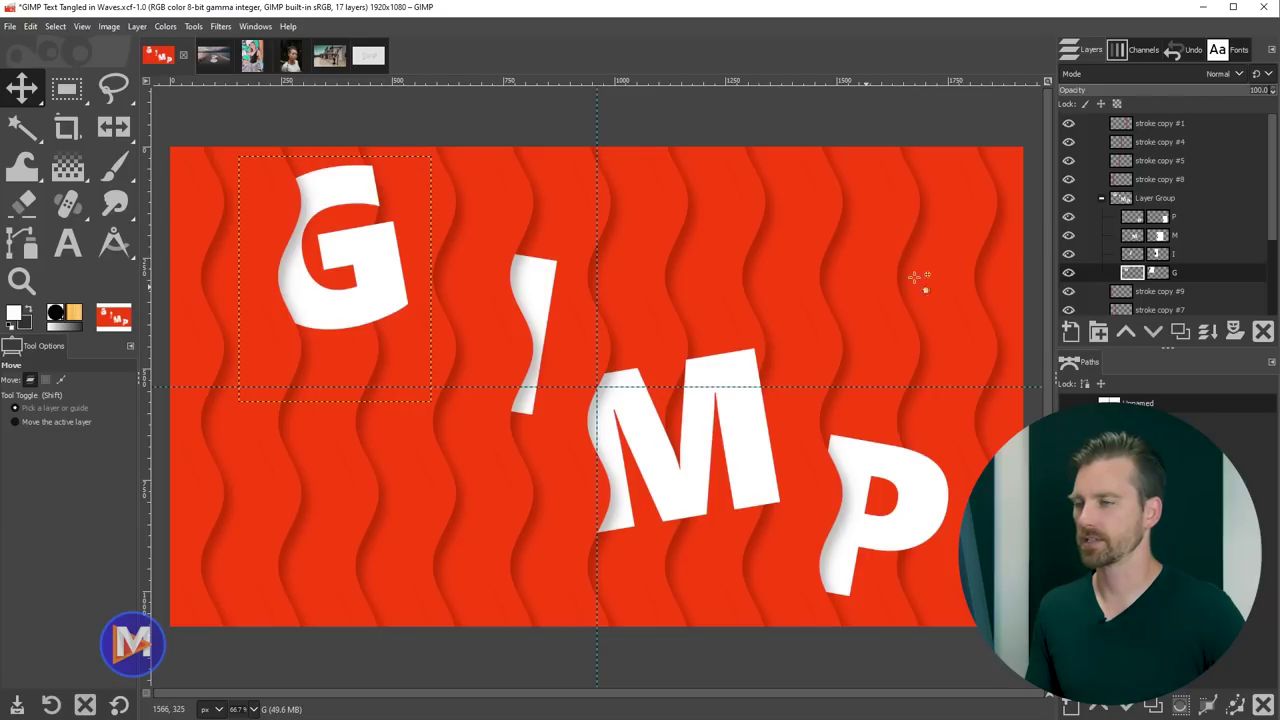
pyautogui.moveTo(832, 232)
pyautogui.mouseDown()
pyautogui.moveTo(797, 243)
pyautogui.moveTo(842, 203)
pyautogui.moveTo(829, 226)
pyautogui.moveTo(849, 223)
pyautogui.moveTo(826, 235)
pyautogui.moveTo(843, 214)
pyautogui.moveTo(837, 249)
pyautogui.moveTo(840, 229)
pyautogui.moveTo(817, 214)
pyautogui.moveTo(837, 220)
pyautogui.moveTo(823, 234)
pyautogui.mouseUp()
pyautogui.click(850, 292)
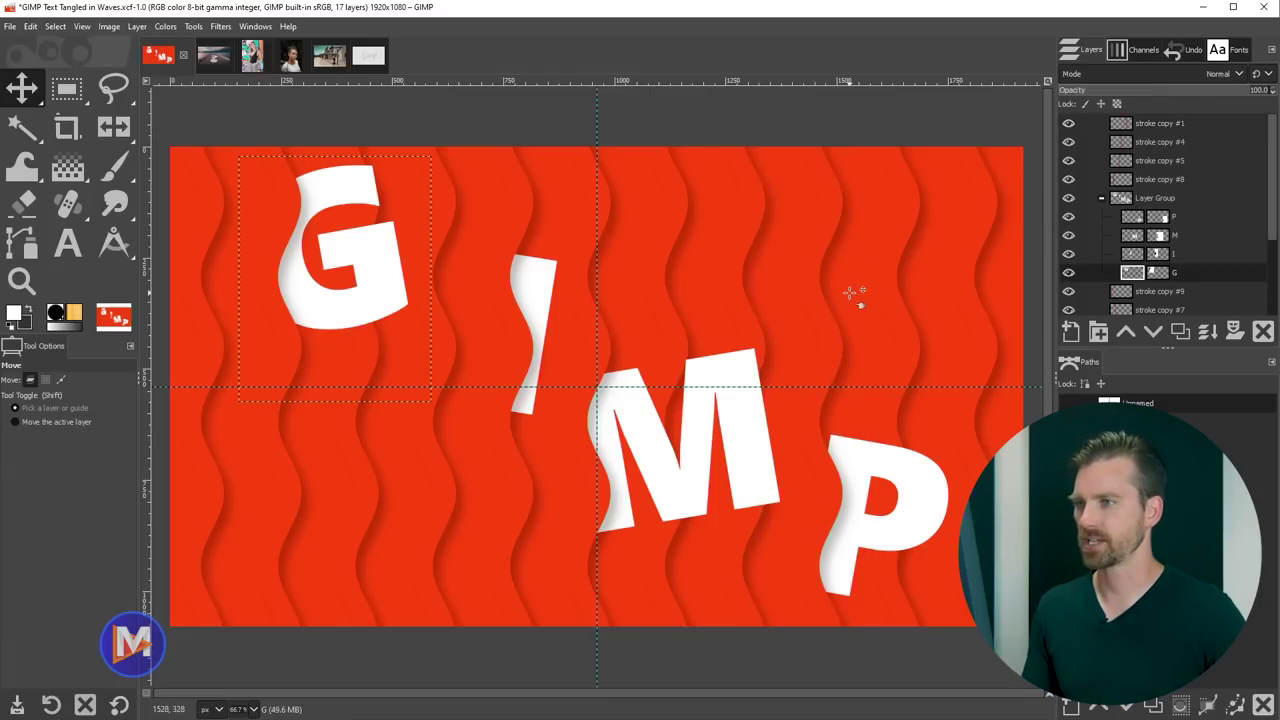
pyautogui.moveTo(850, 292); pyautogui.dragTo(844, 291)
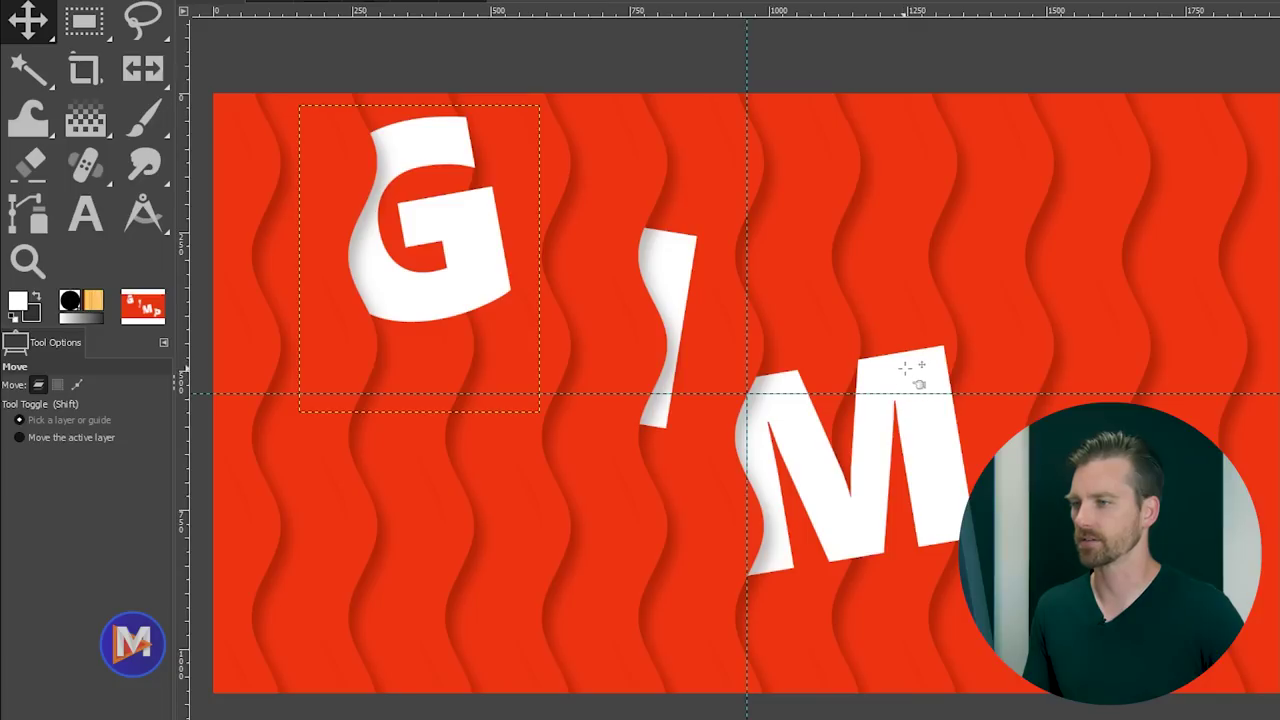
pyautogui.moveTo(929, 367); pyautogui.dragTo(988, 346)
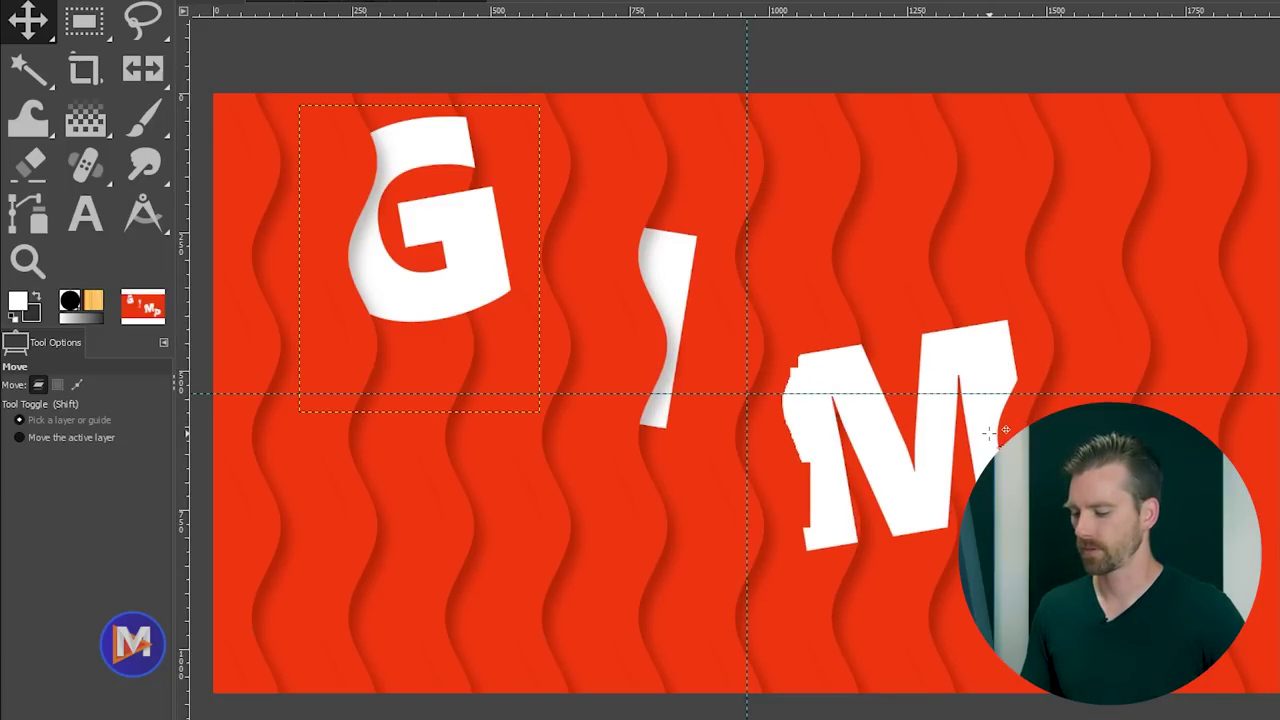
pyautogui.hotkey('ctrl', 'z')
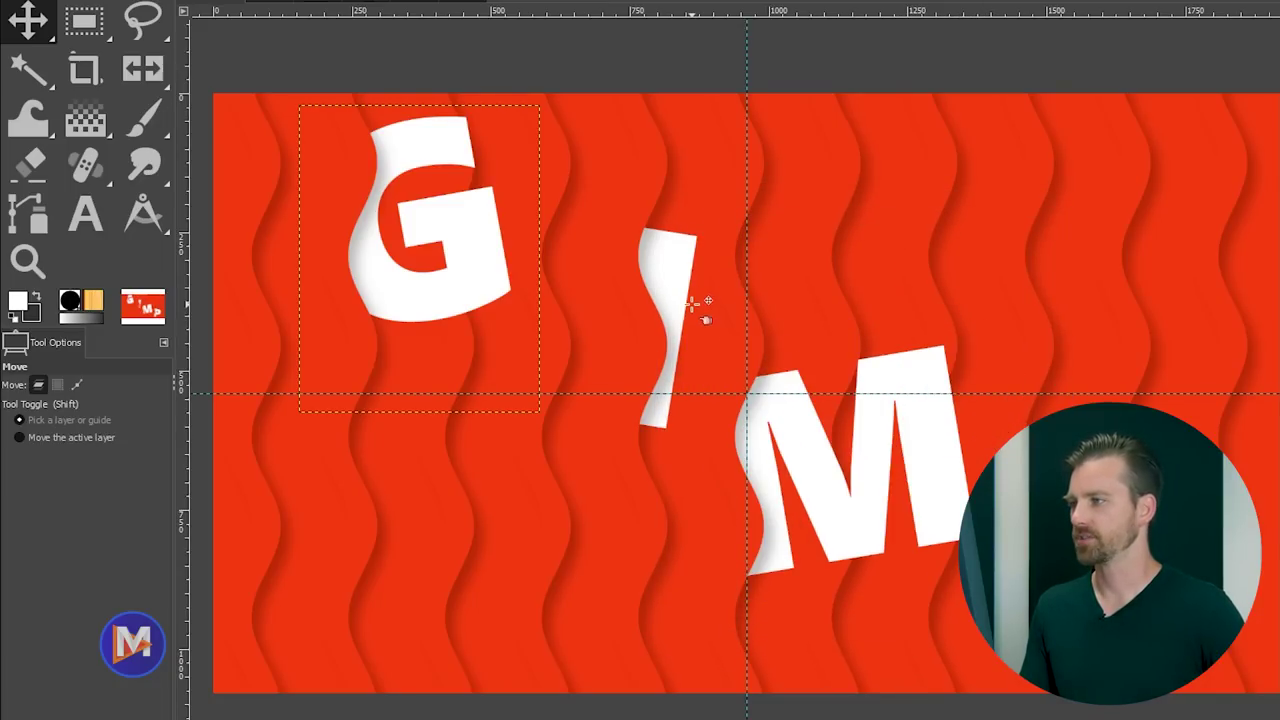
# Step: Set the Move tool to move the active layer, try moving the G layer sideways, and undo the move
pyautogui.click(78, 436)
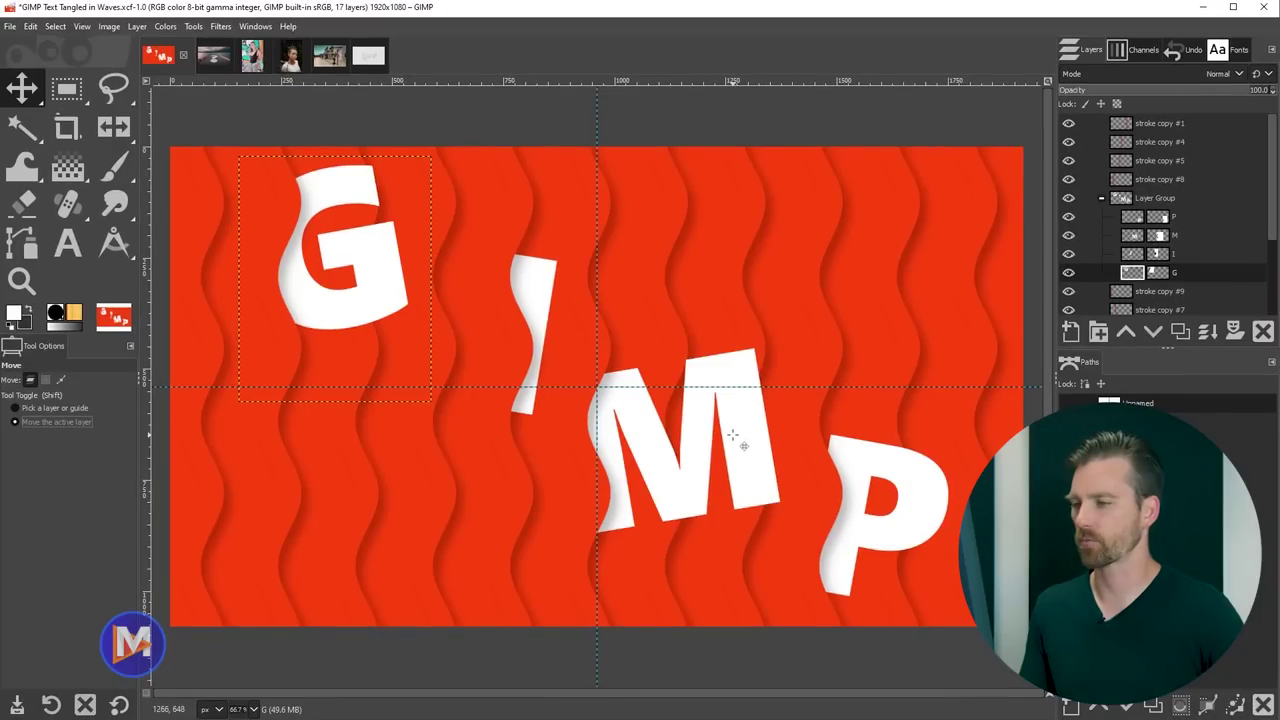
pyautogui.moveTo(726, 444); pyautogui.dragTo(808, 452)
pyautogui.hotkey('ctrl', 'z')
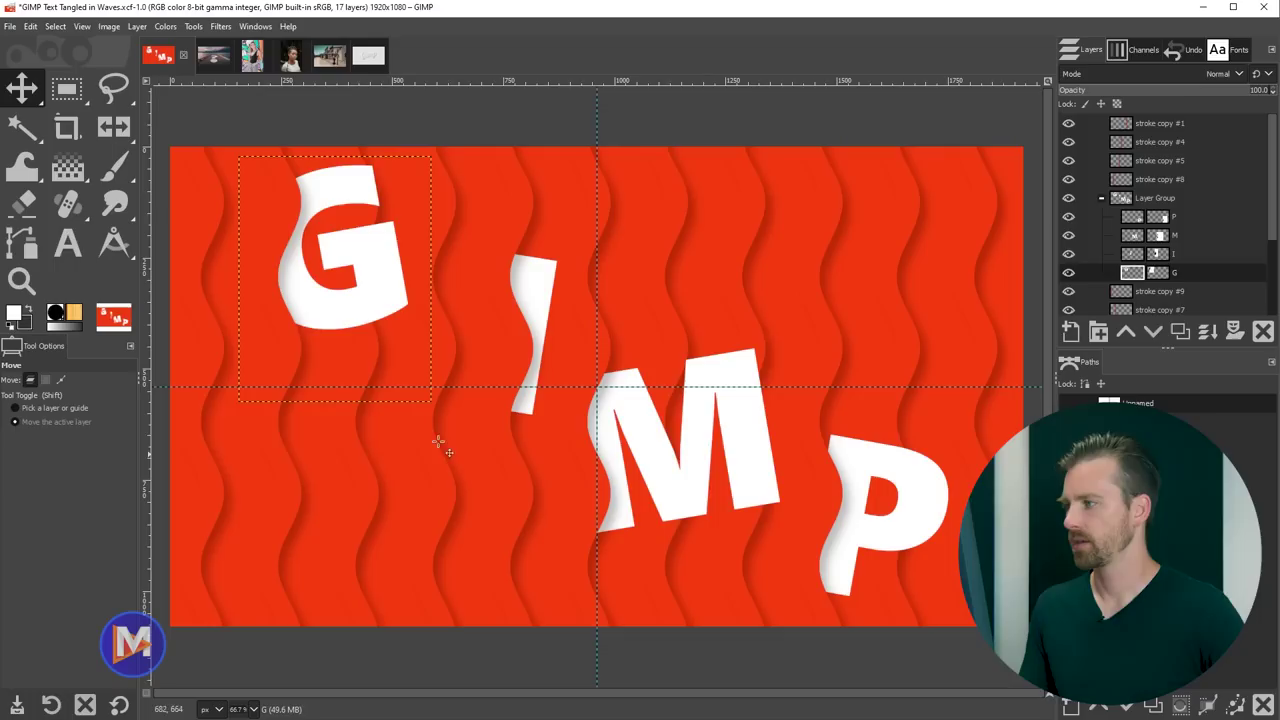
# Step: Switch the Move tool back to picking a layer or guide, try moving the artwork beside the M, and undo it
pyautogui.click(33, 412)
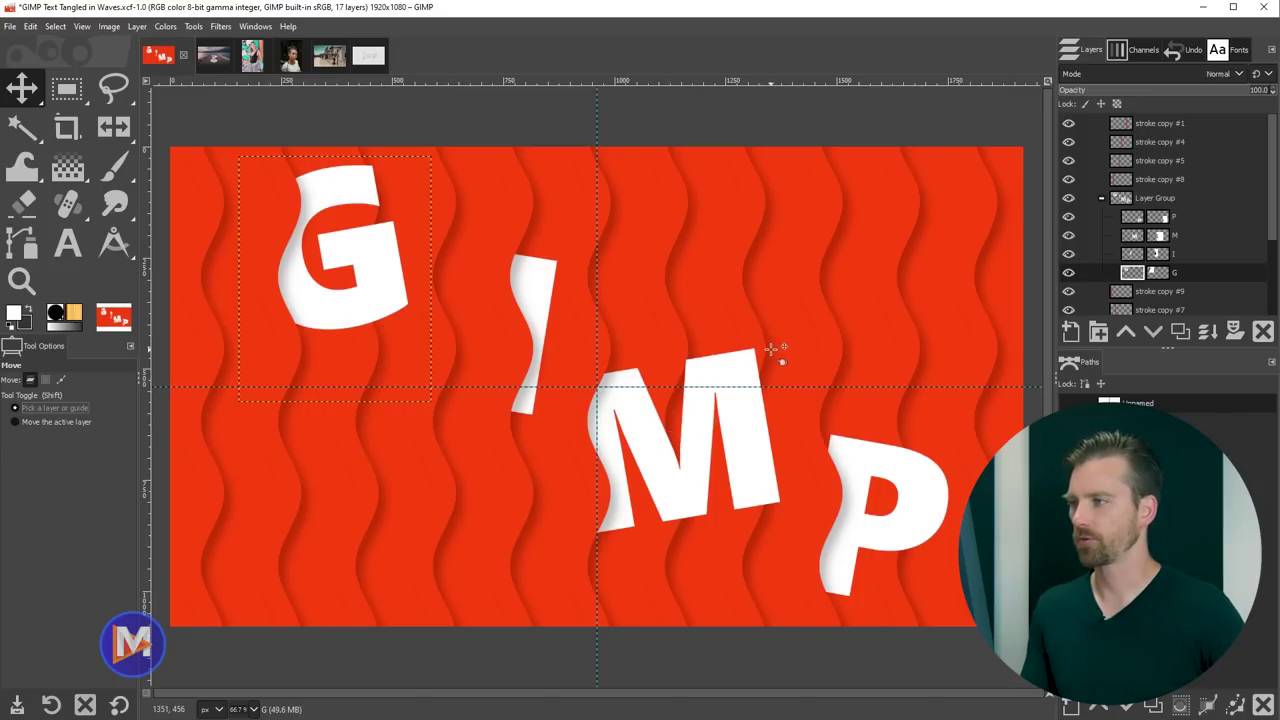
pyautogui.moveTo(780, 325); pyautogui.dragTo(832, 322)
pyautogui.hotkey('ctrl', 'z')
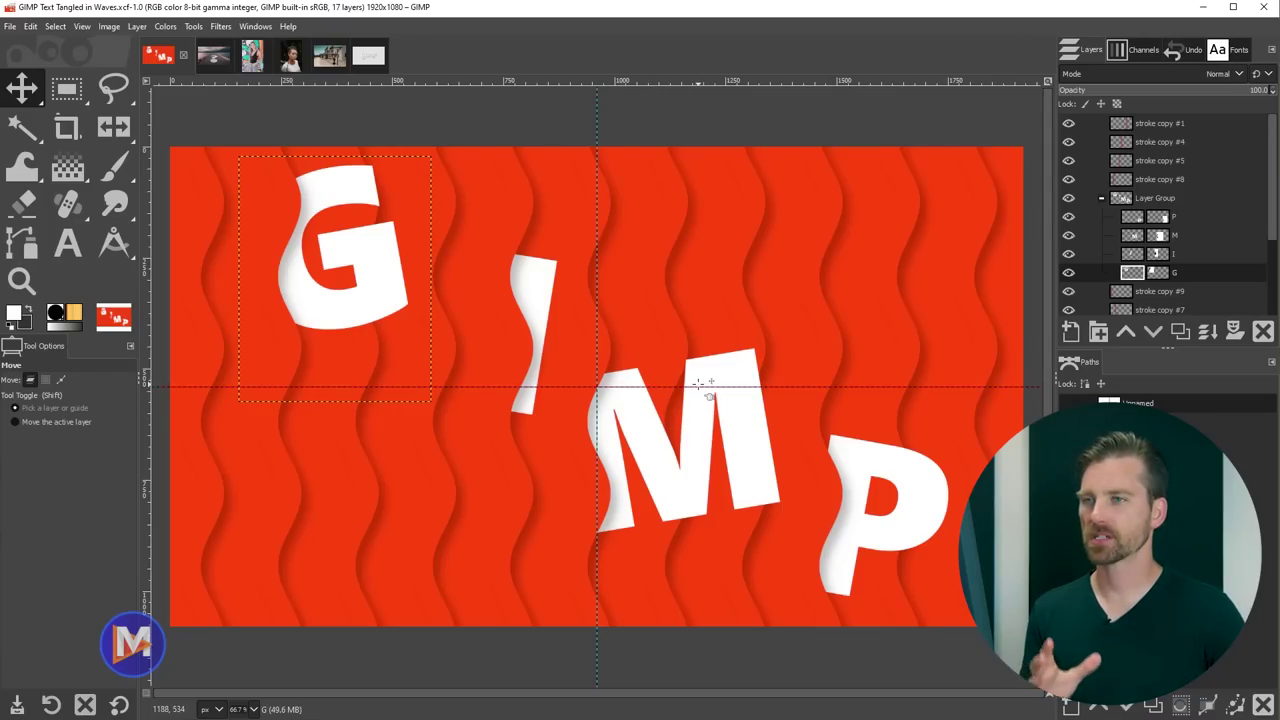
# Step: Try to save the composition under the name GIMP Text Tangled in Waves.jpg using Save As
pyautogui.scroll(-4, 1168, 218)
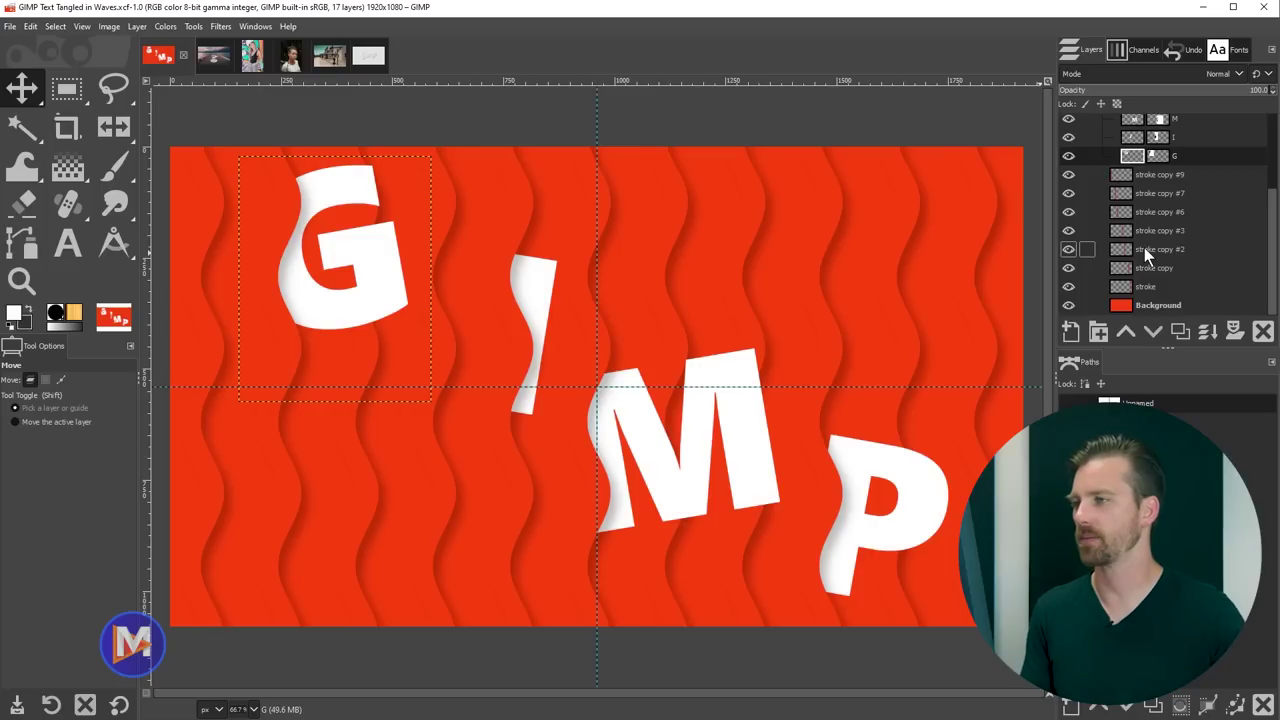
pyautogui.click(11, 27)
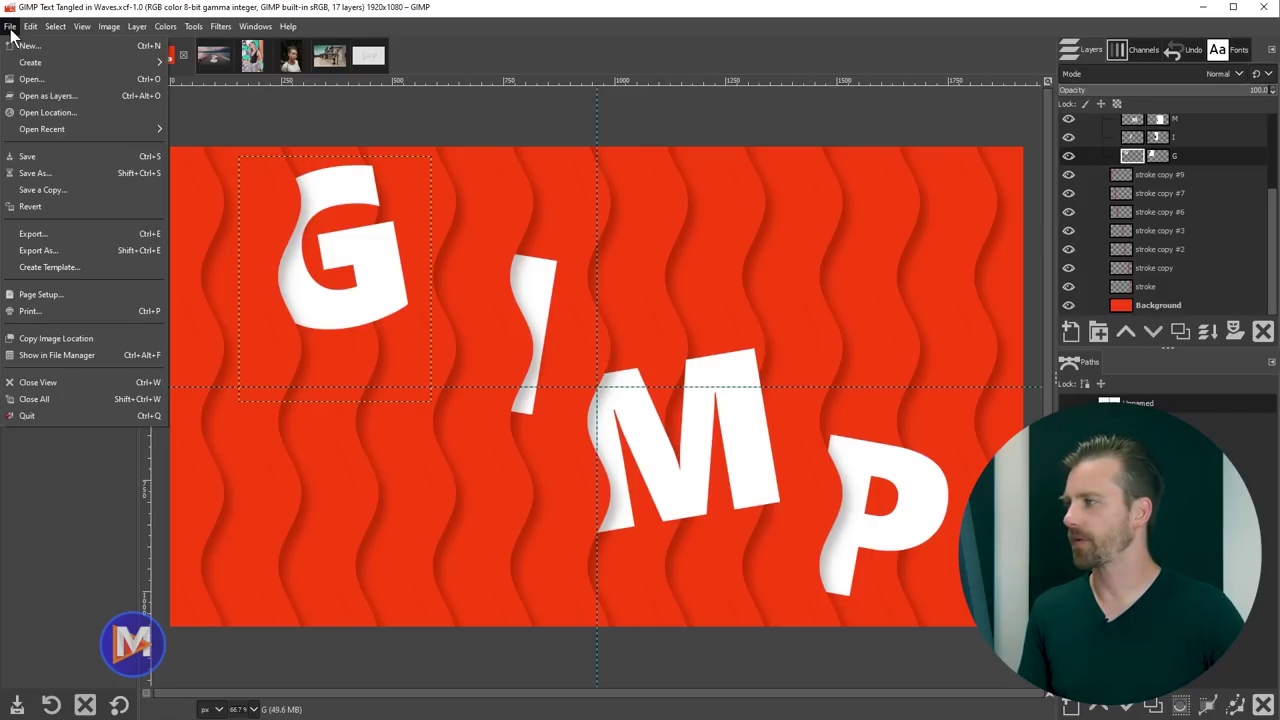
pyautogui.click(46, 173)
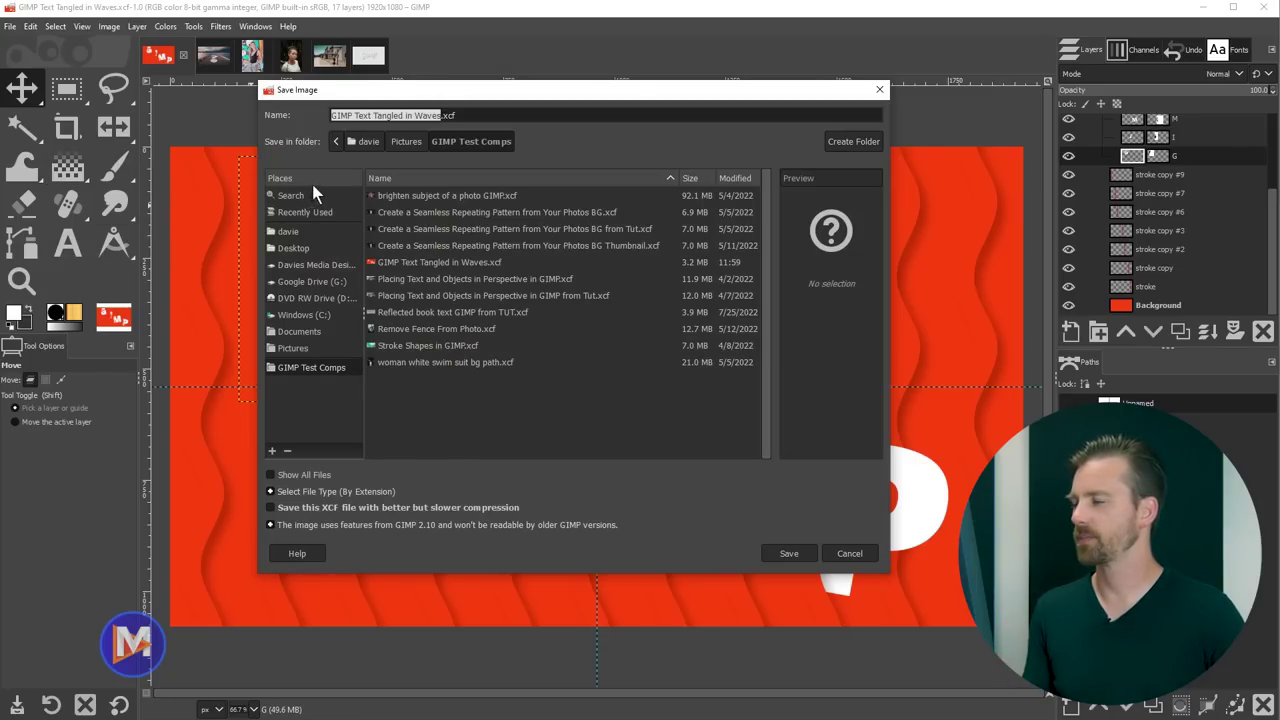
pyautogui.click(442, 114)
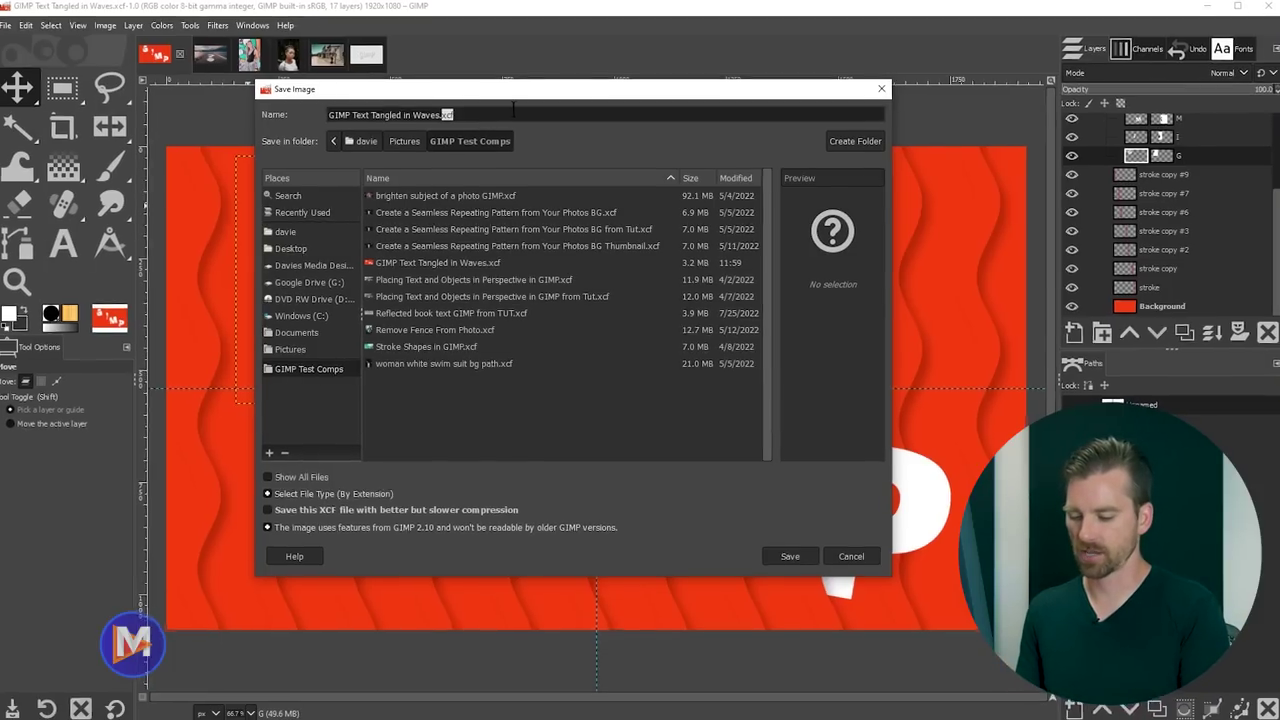
pyautogui.write('jpg')
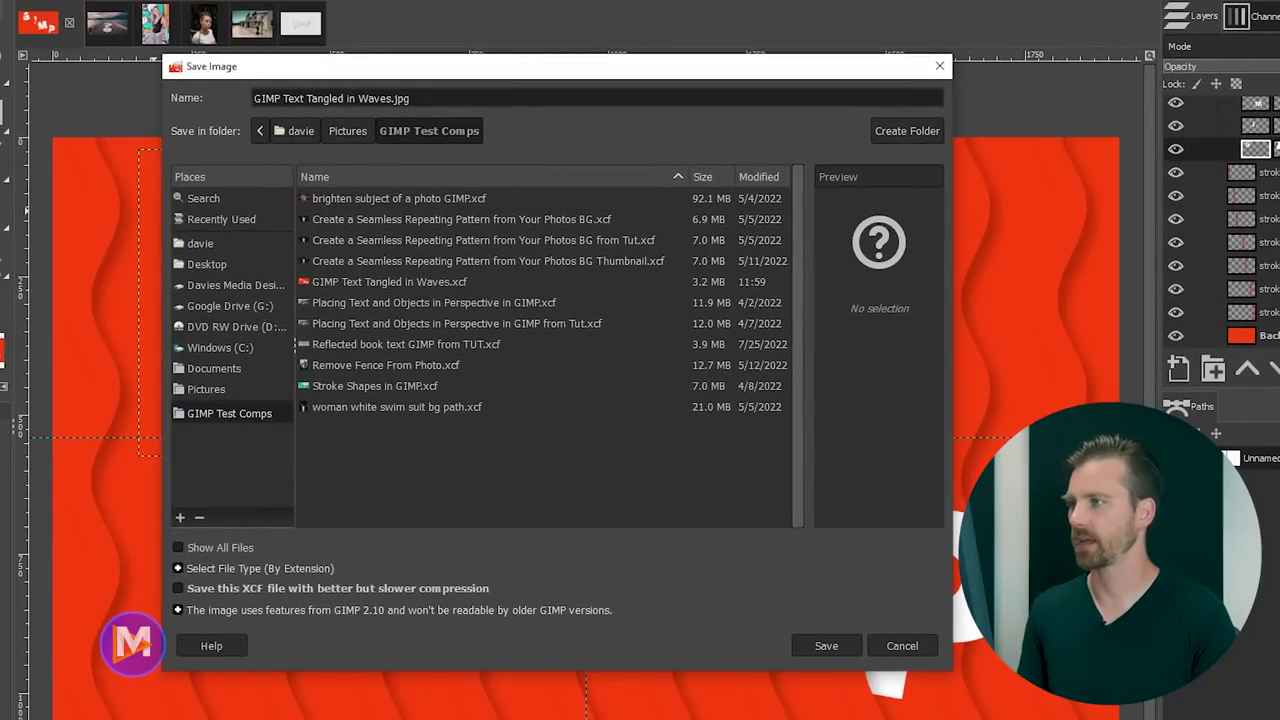
pyautogui.press('Return')
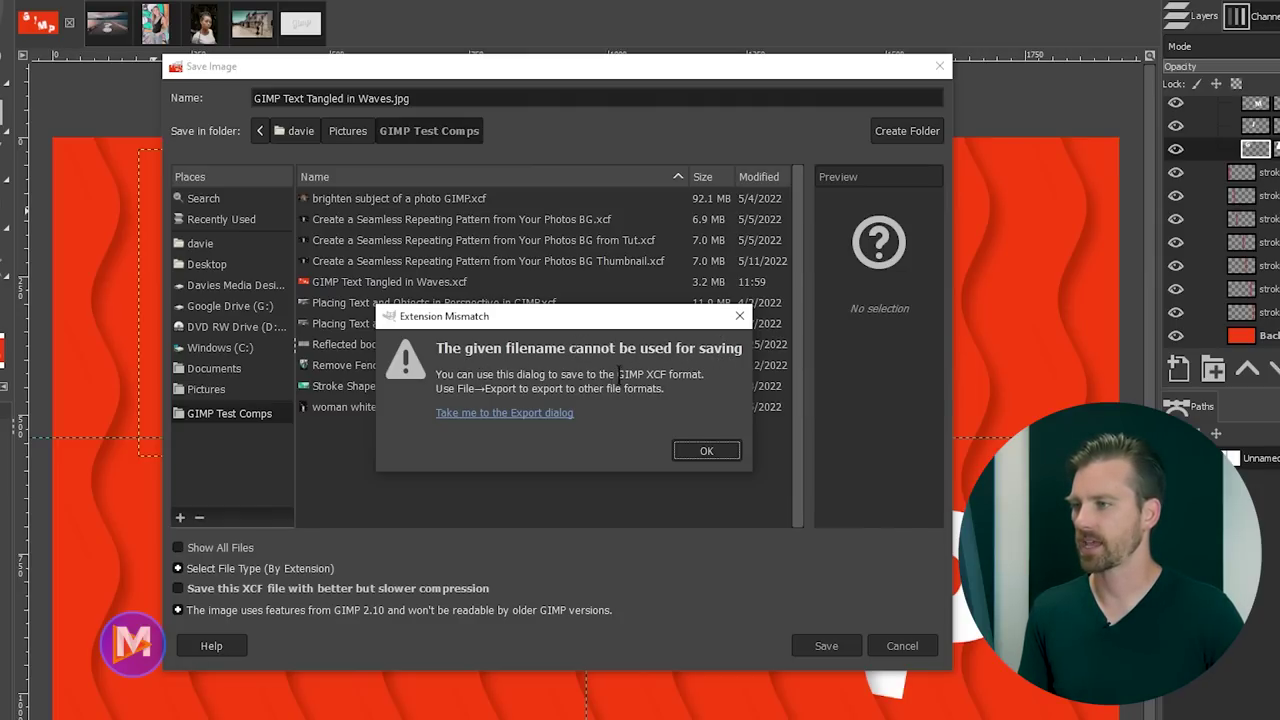
# Step: Read the extension mismatch notice, follow its link to the export dialog, and close that dialog without exporting
pyautogui.moveTo(617, 374); pyautogui.dragTo(691, 378)
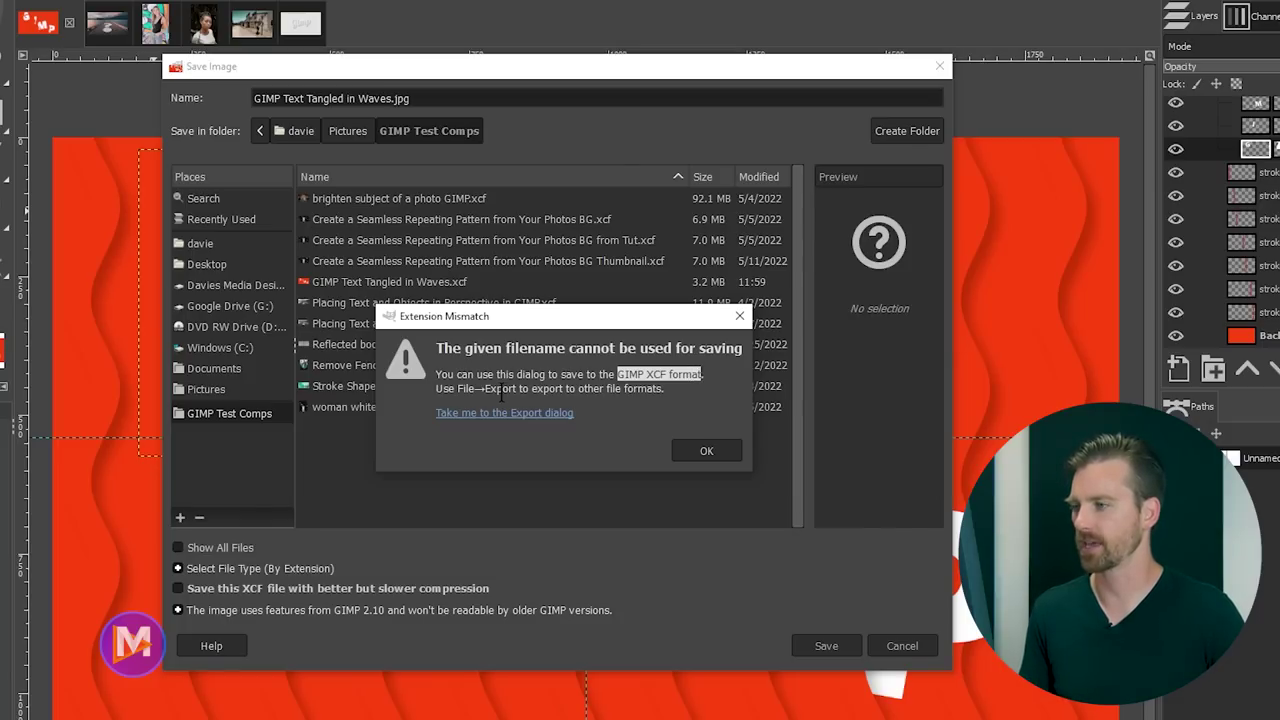
pyautogui.moveTo(457, 390); pyautogui.dragTo(516, 389)
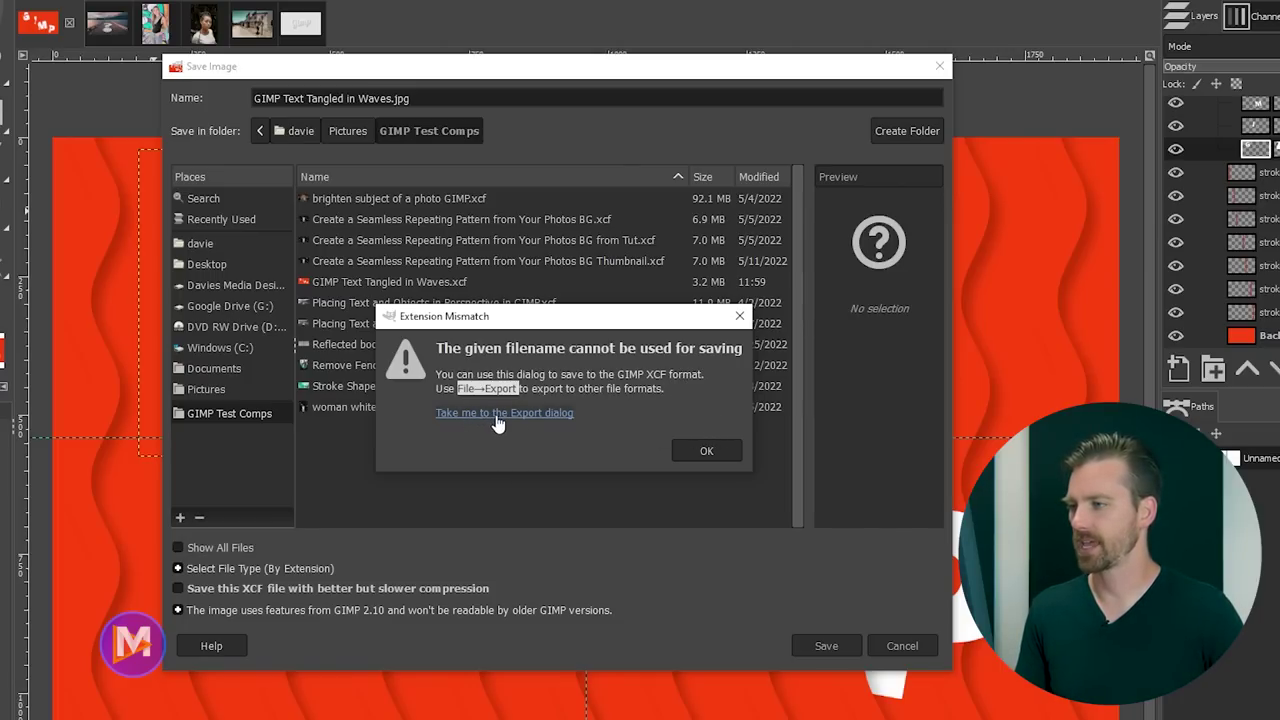
pyautogui.click(514, 413)
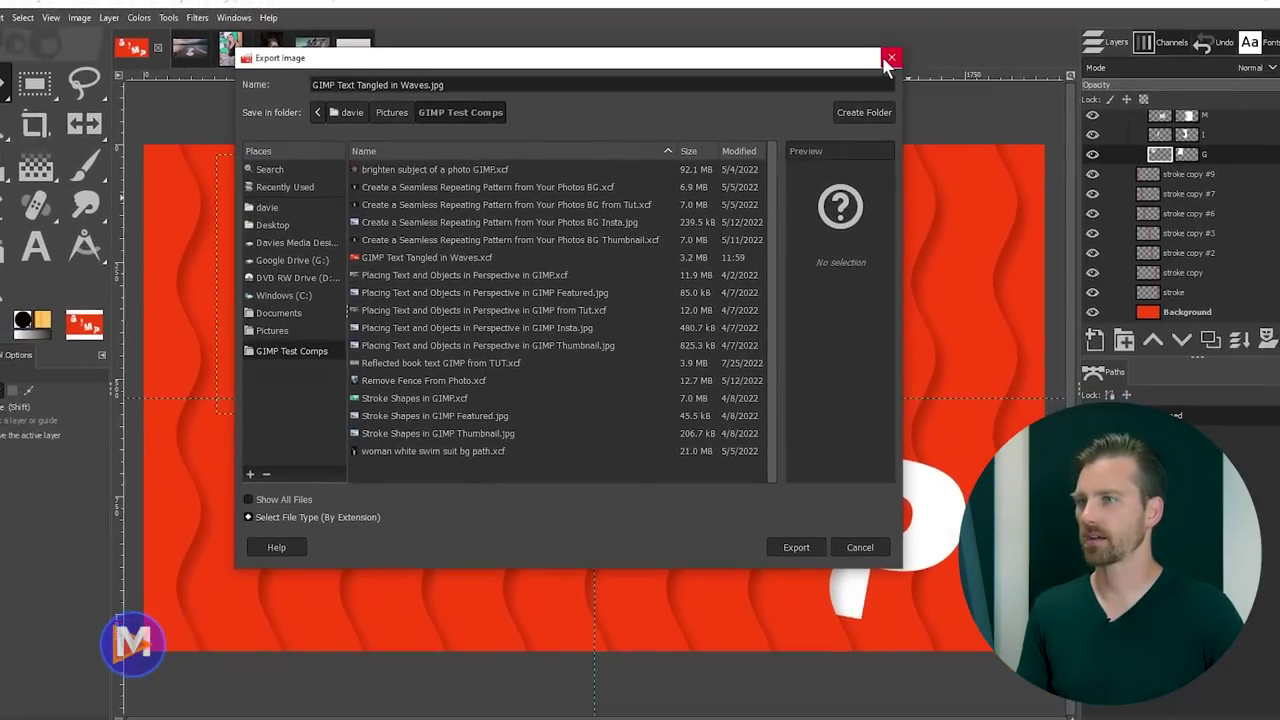
pyautogui.click(938, 34)
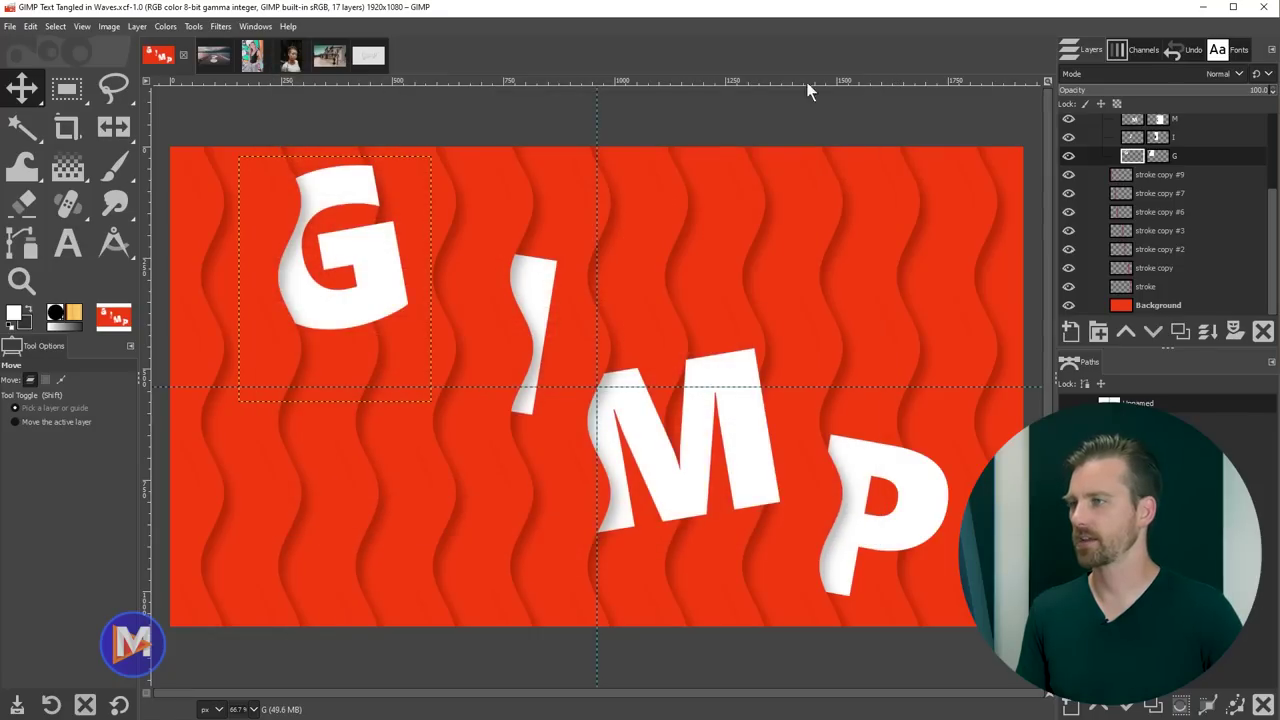
# Step: Start exporting the composition with Export As and name the file GIMP Text Tangled in Waves.jpg
pyautogui.click(10, 27)
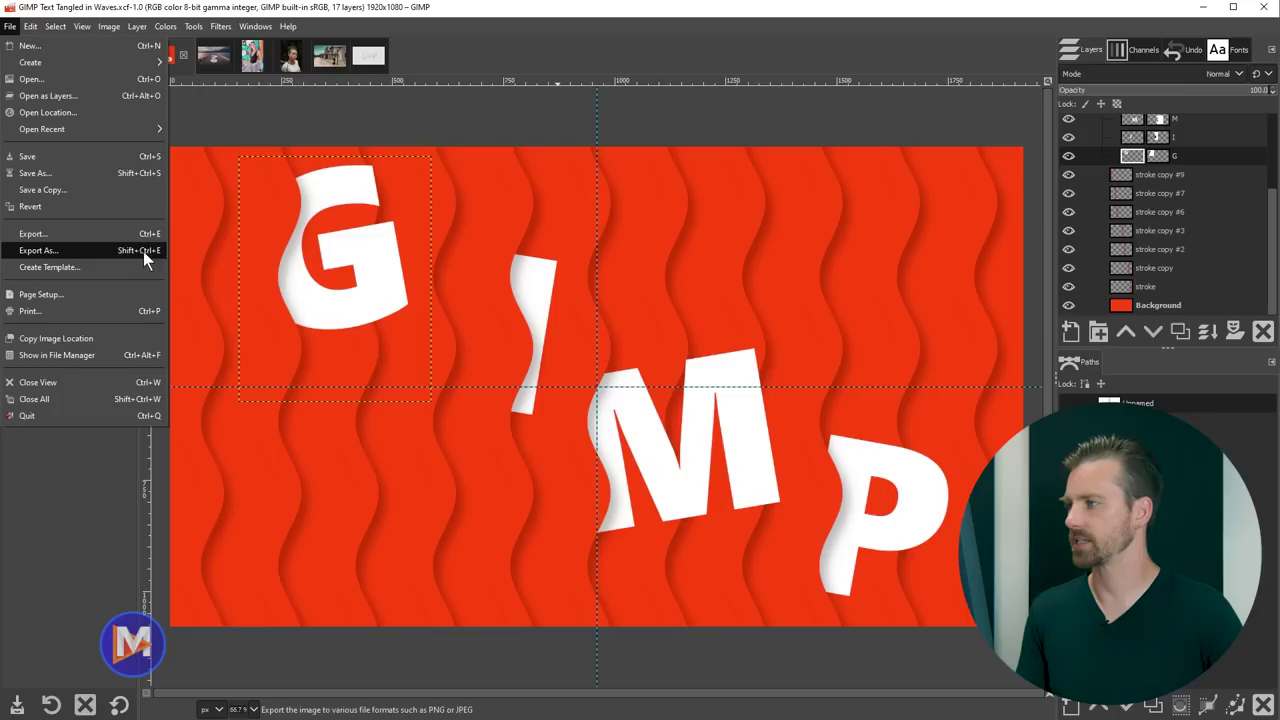
pyautogui.click(50, 249)
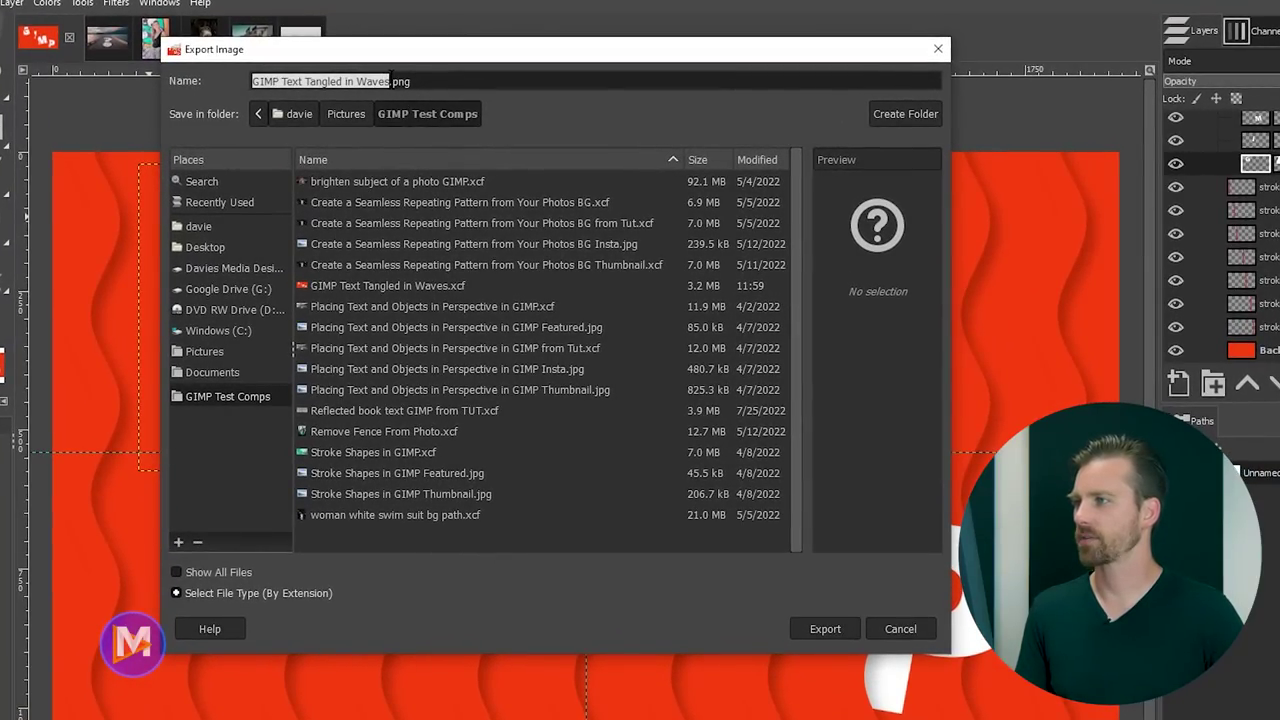
pyautogui.click(390, 80)
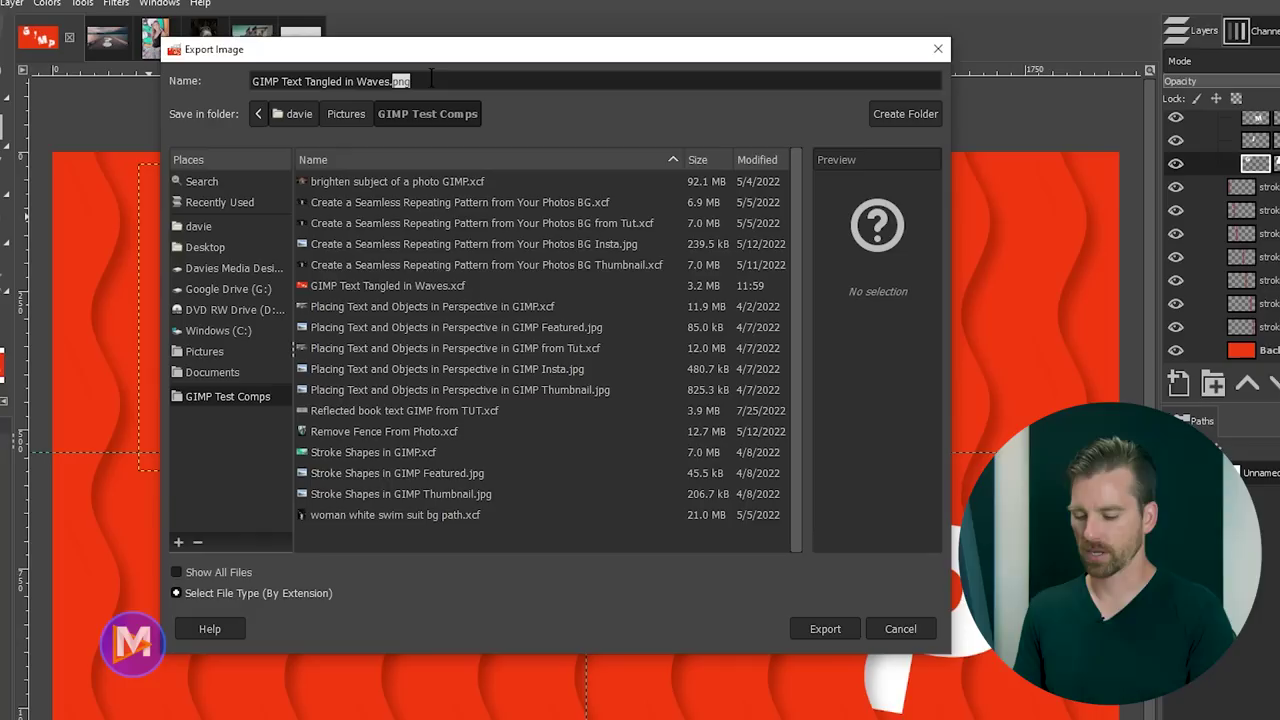
pyautogui.write('jpg')
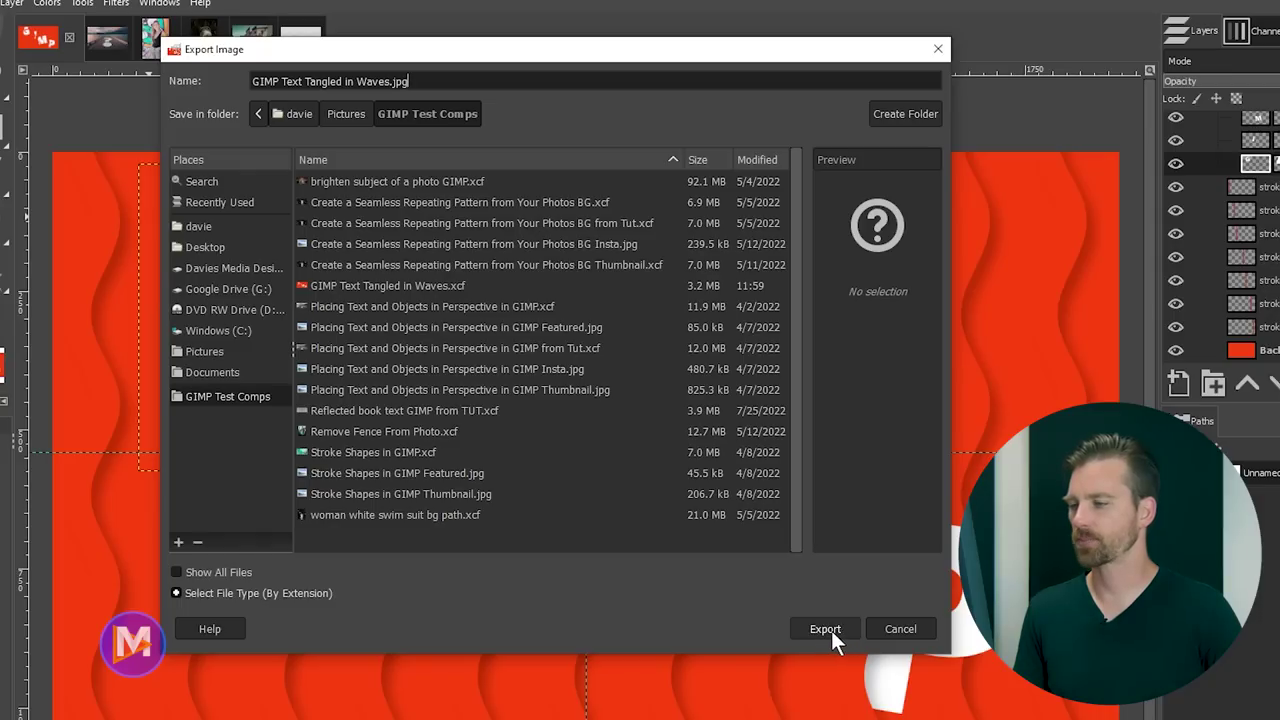
# Step: Look through the available export file types and export the composition as a JPEG at quality 90
pyautogui.click(281, 594)
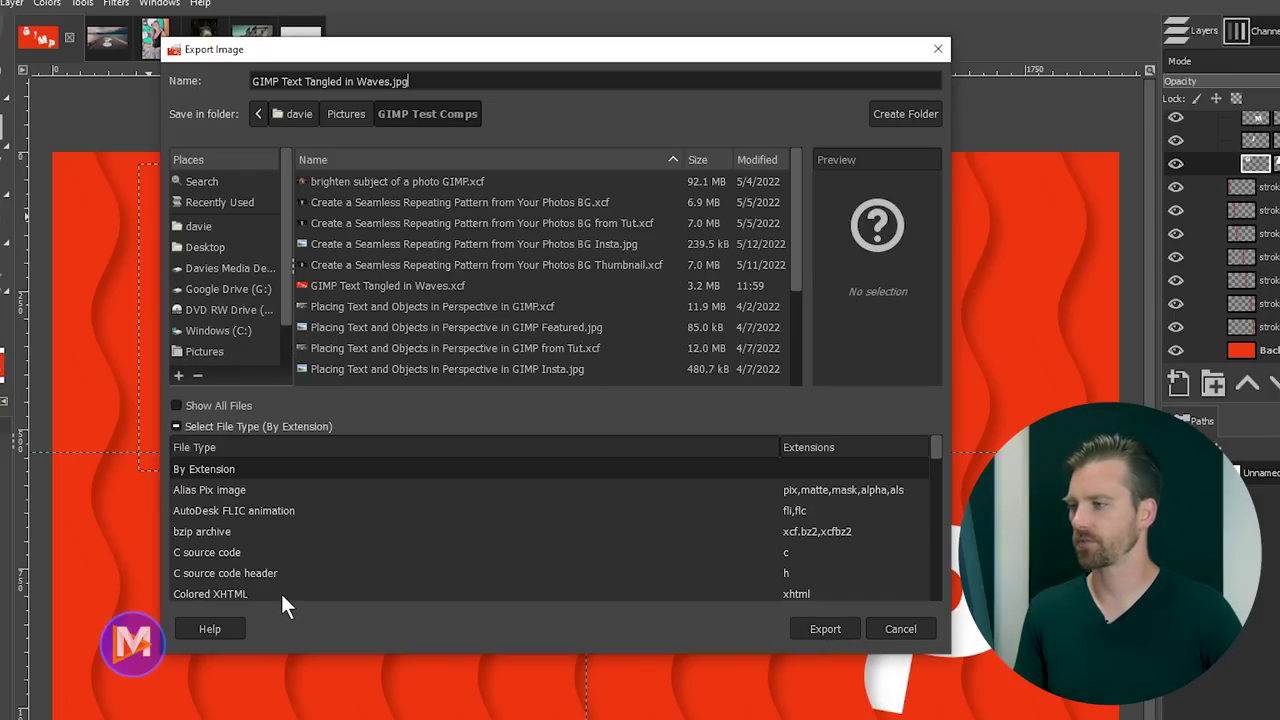
pyautogui.scroll(-12, 534, 520)
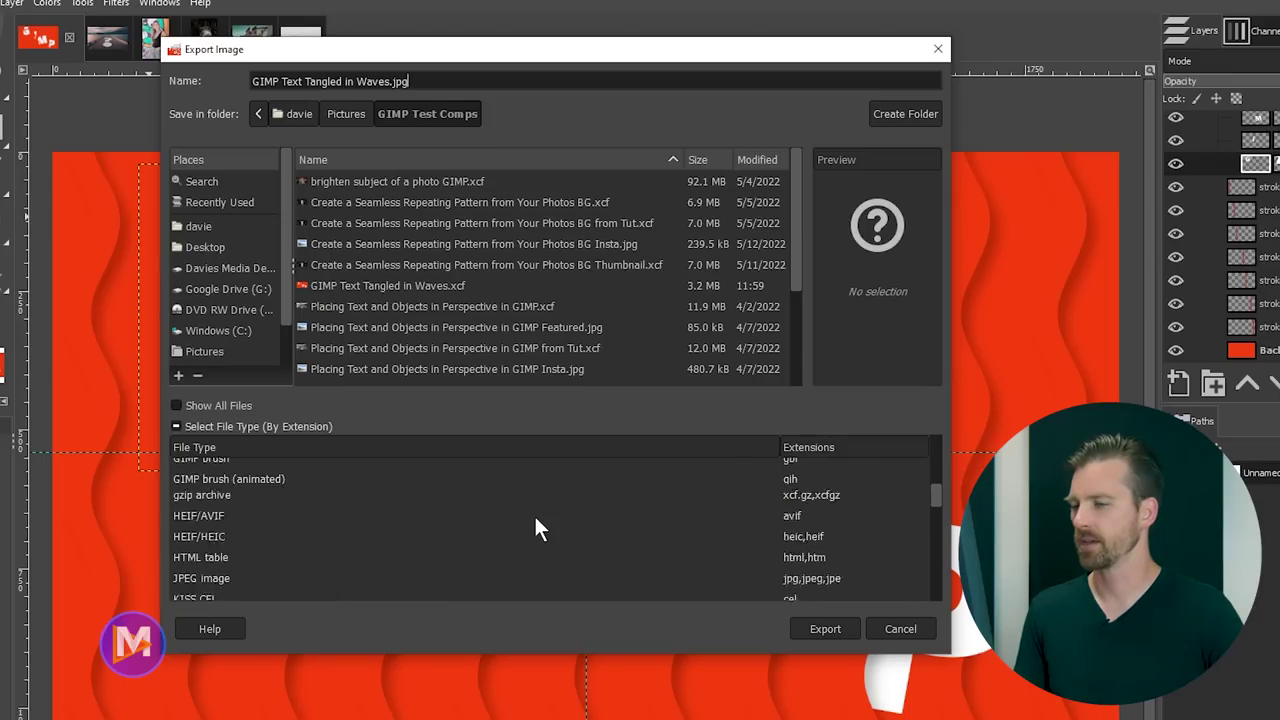
pyautogui.scroll(-8, 534, 529)
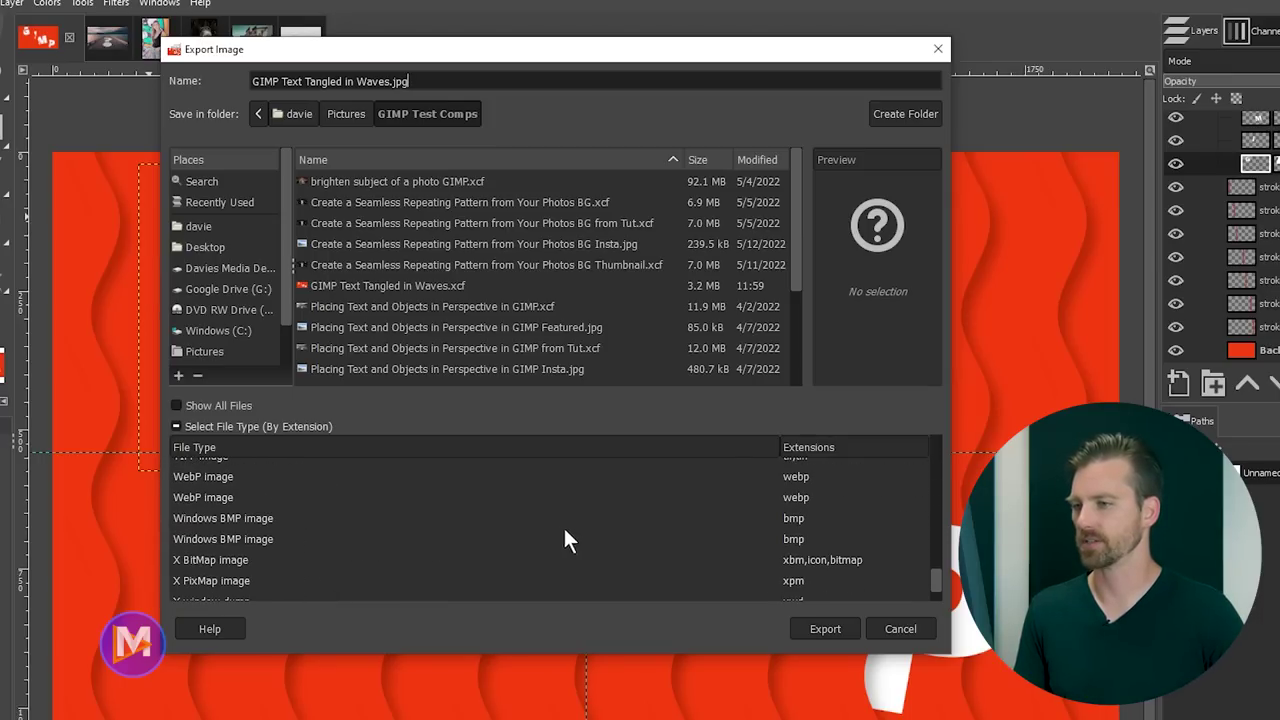
pyautogui.scroll(-2, 600, 544)
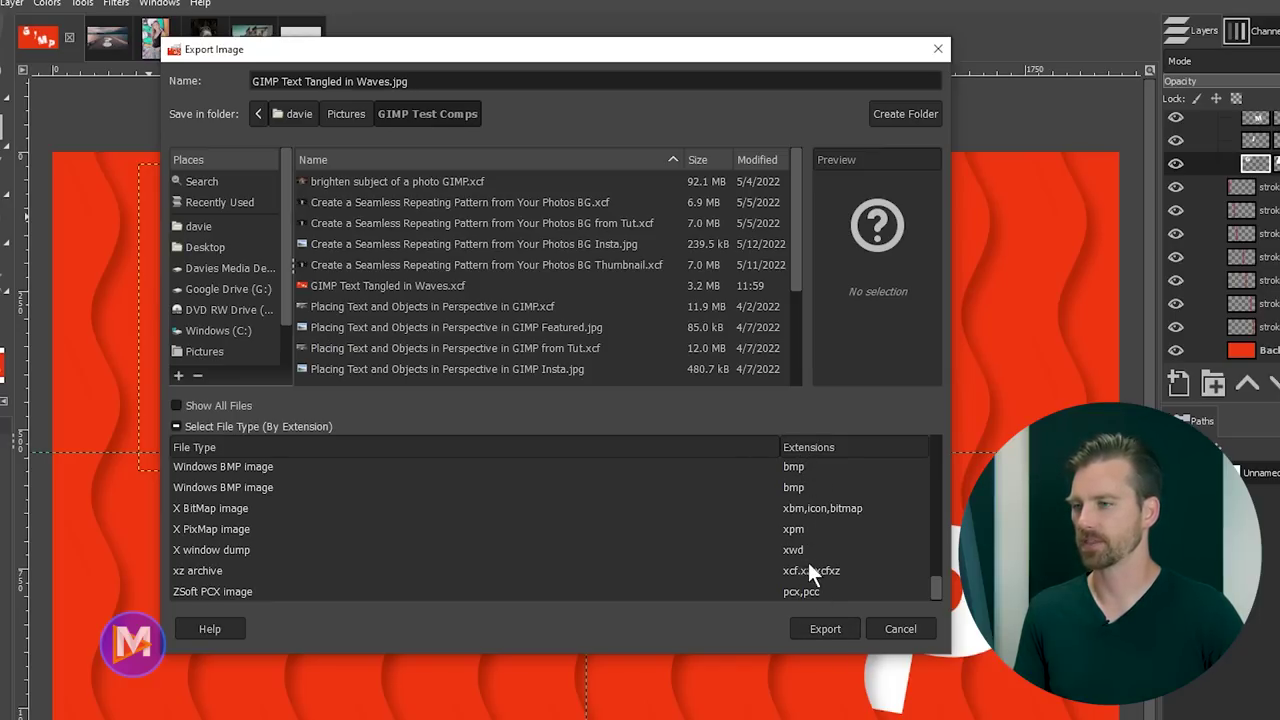
pyautogui.click(822, 630)
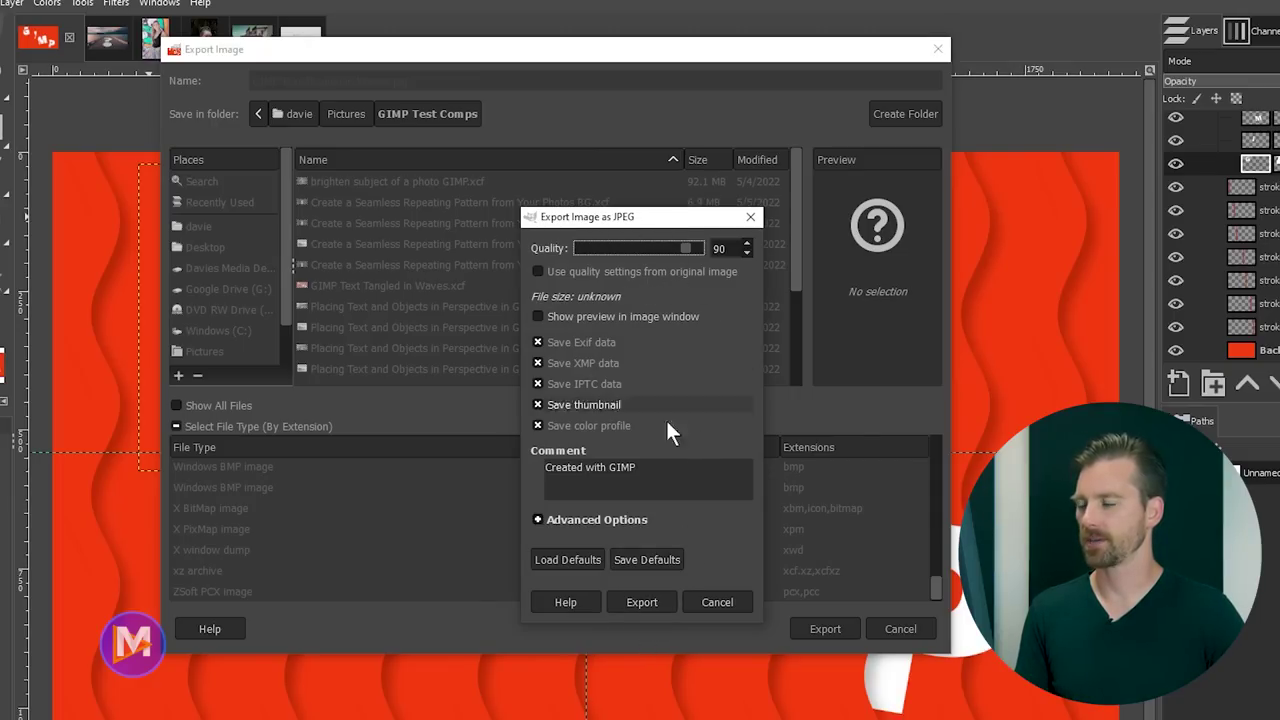
pyautogui.click(648, 600)
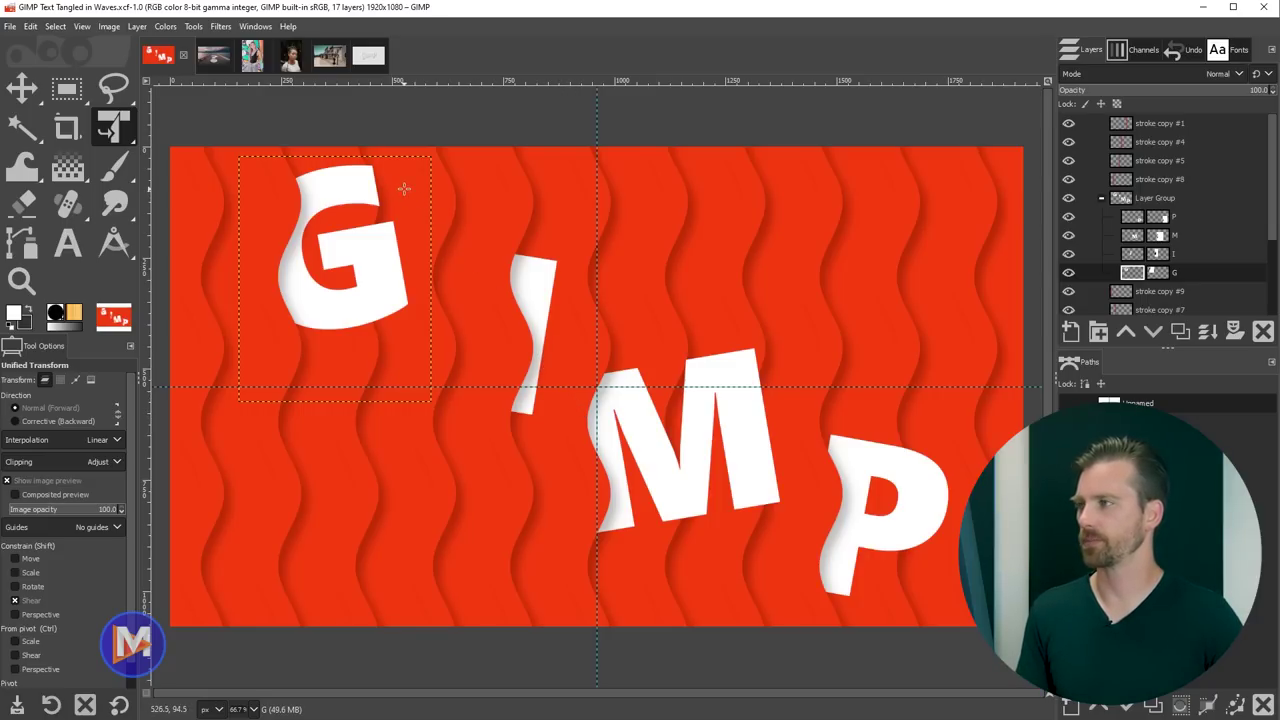
# Step: Add the portrait of the woman in the white shirt as a new layer in the old-town street photo and hide that layer
pyautogui.click(291, 57)
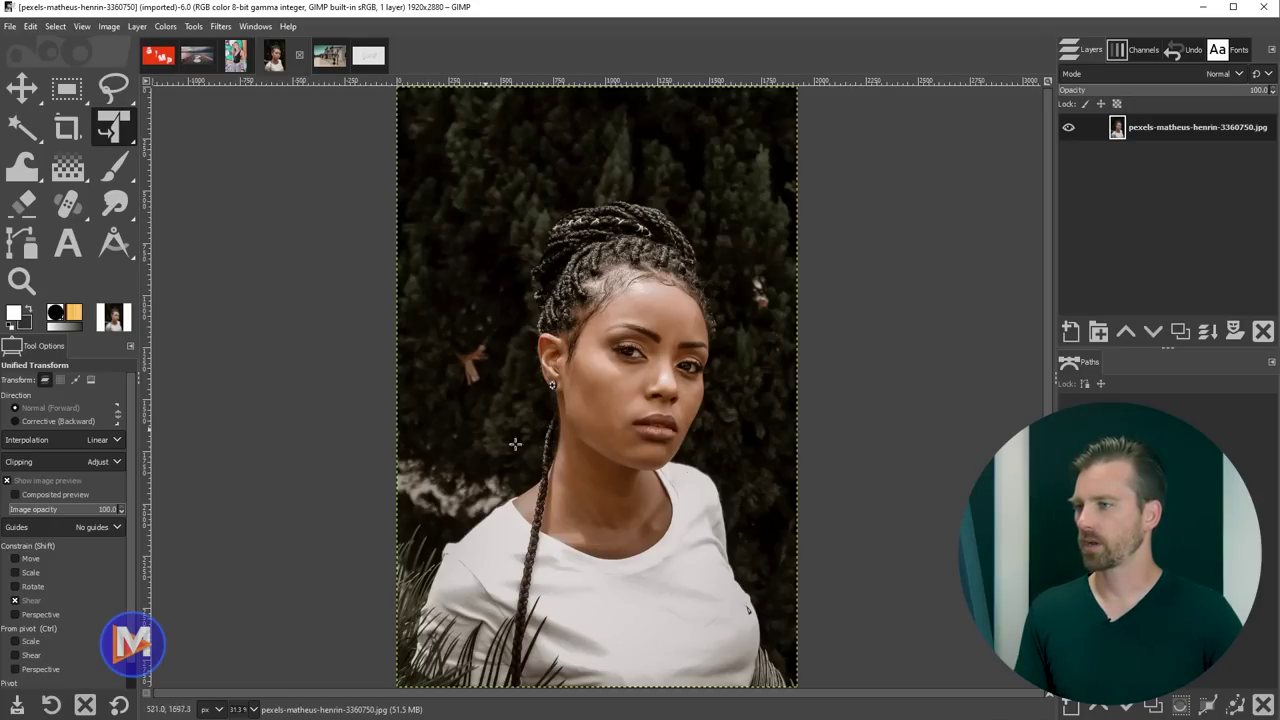
pyautogui.moveTo(273, 59); pyautogui.dragTo(538, 316)
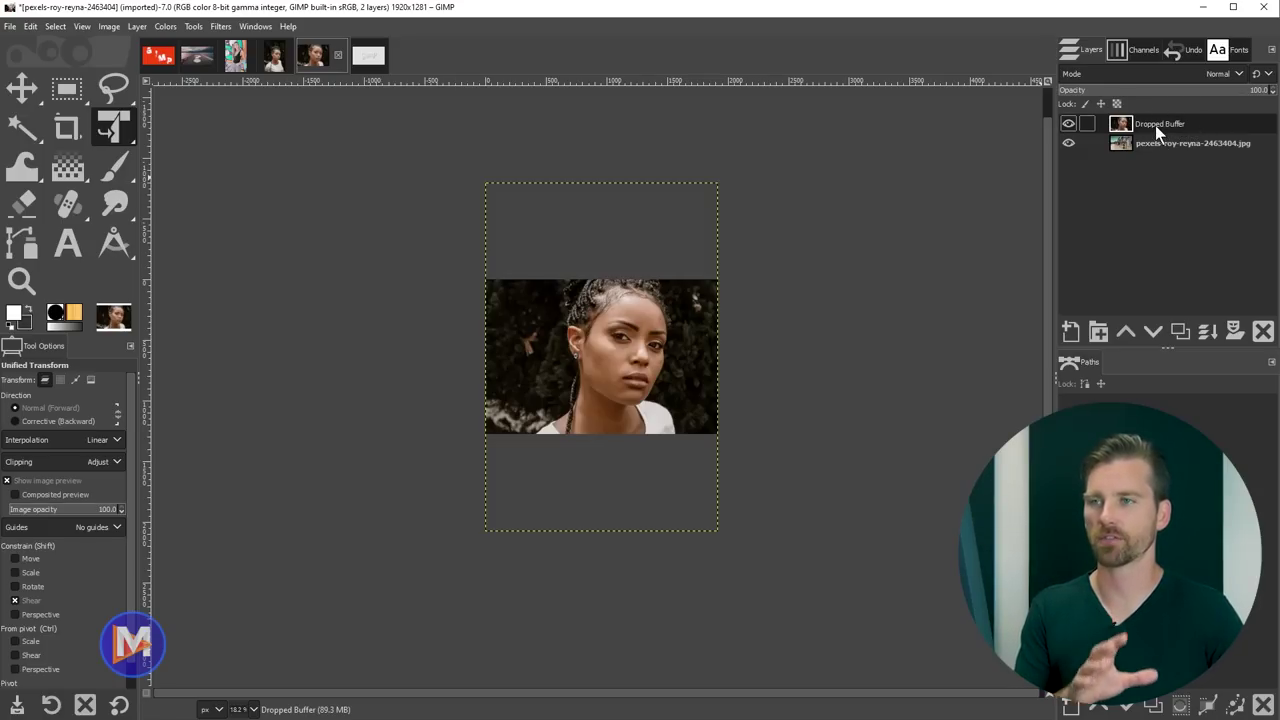
pyautogui.click(1068, 124)
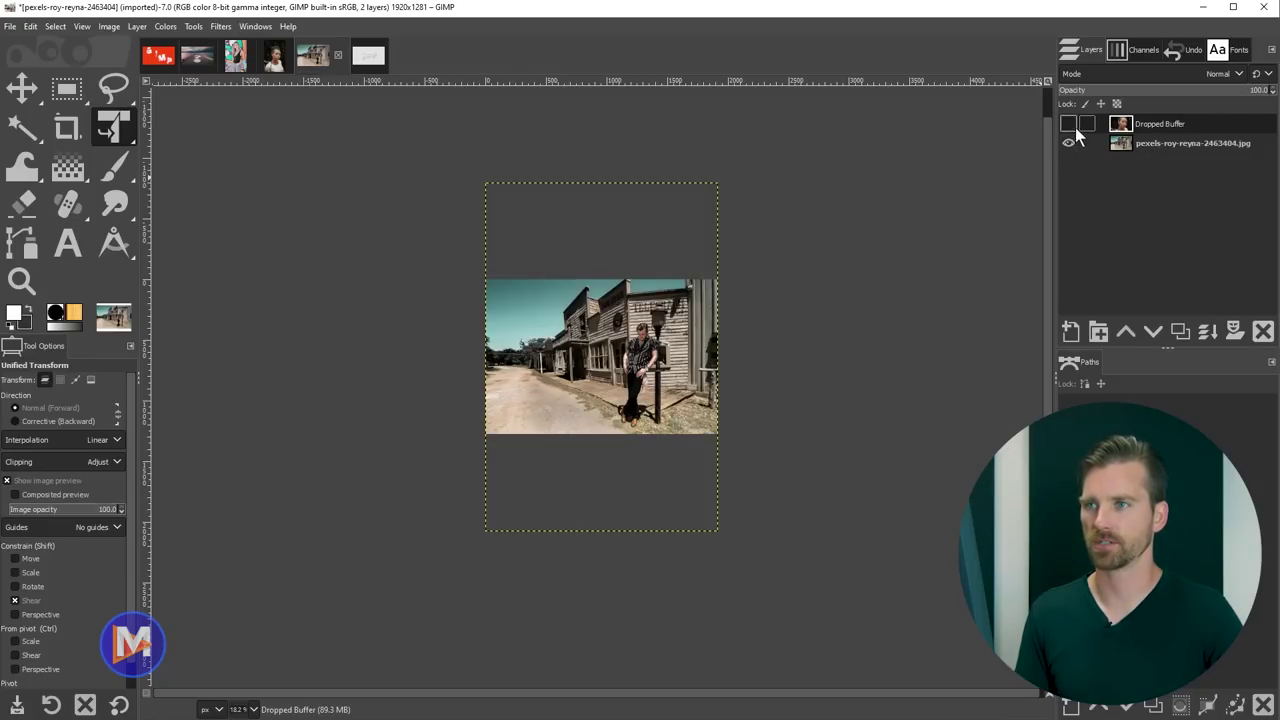
# Step: Make the portrait layer visible again above the street photo
pyautogui.click(1068, 124)
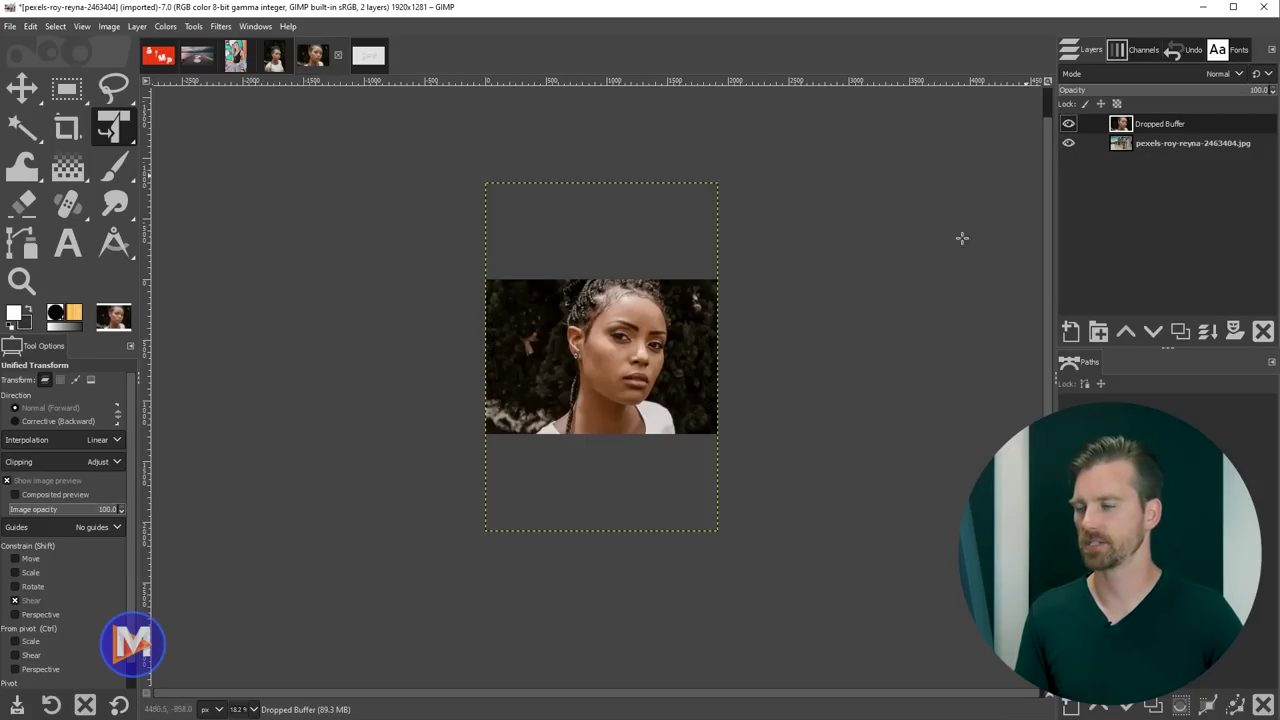
# Step: Scale the portrait layer to 468 × 702 px and place it over the street beside the man
pyautogui.hotkey('shift', 's')
pyautogui.click(748, 383)
pyautogui.moveTo(716, 184); pyautogui.dragTo(392, 267)
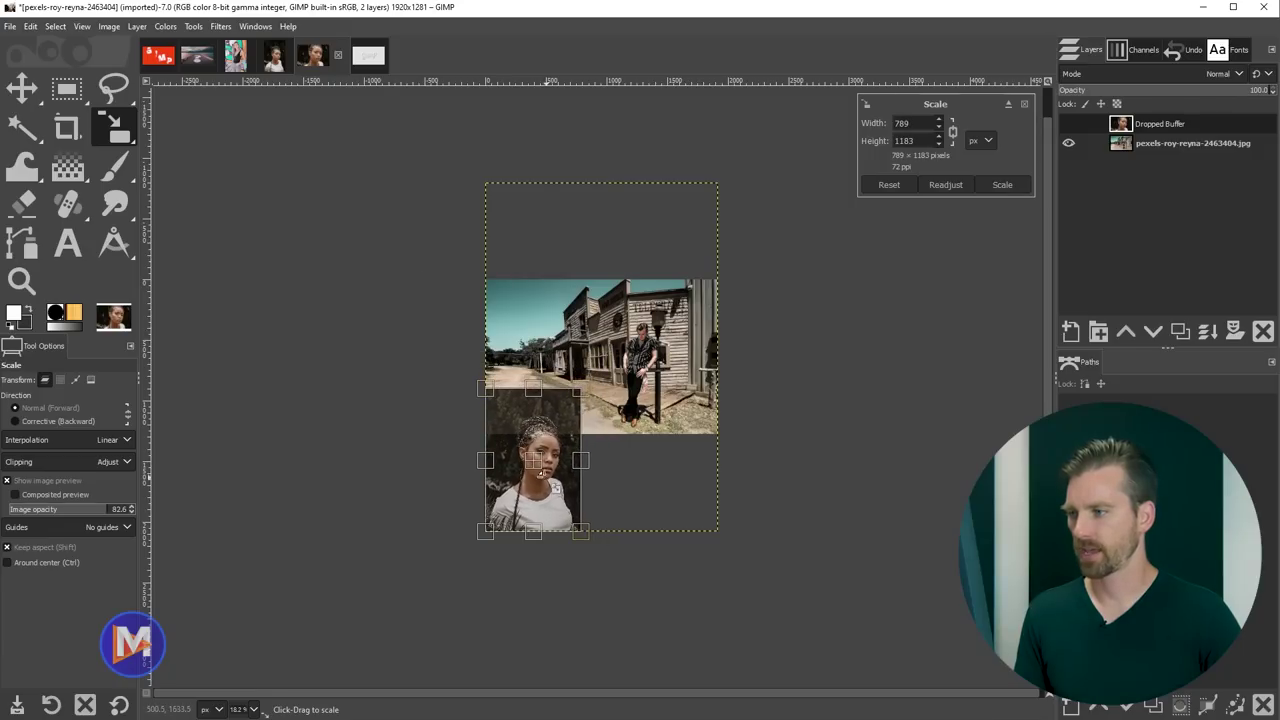
pyautogui.moveTo(535, 460); pyautogui.dragTo(578, 356)
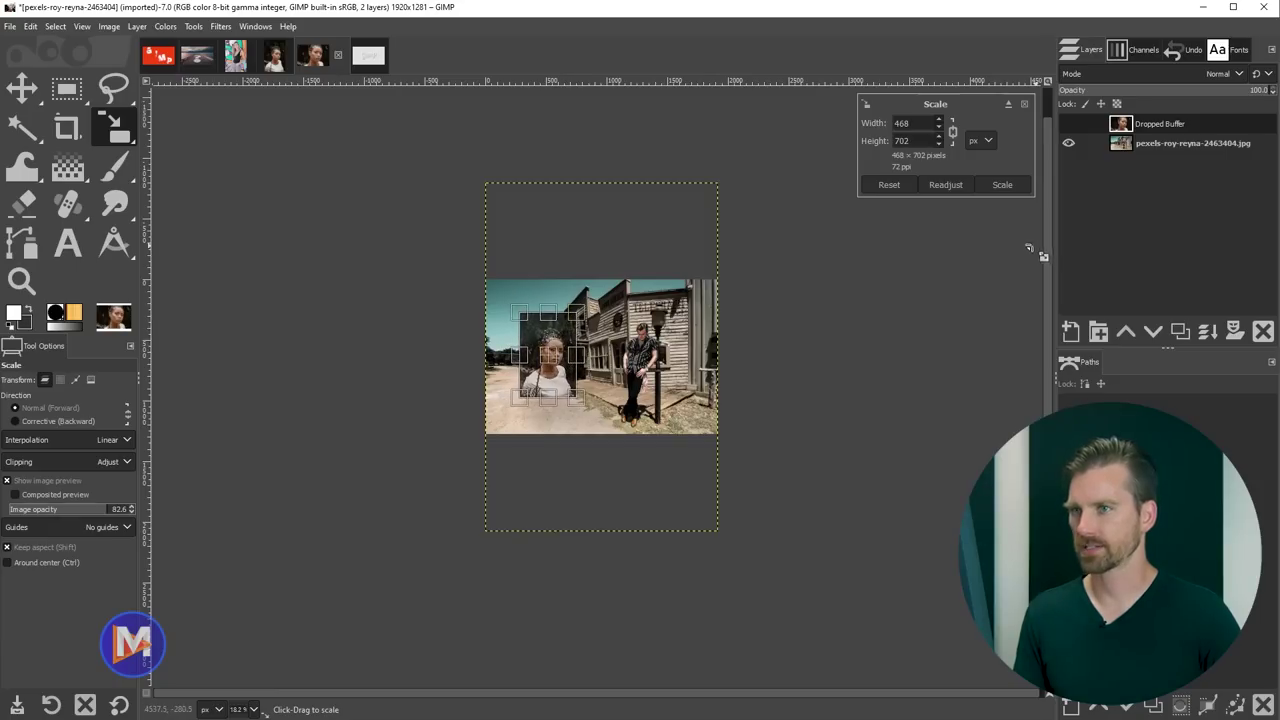
pyautogui.click(1002, 185)
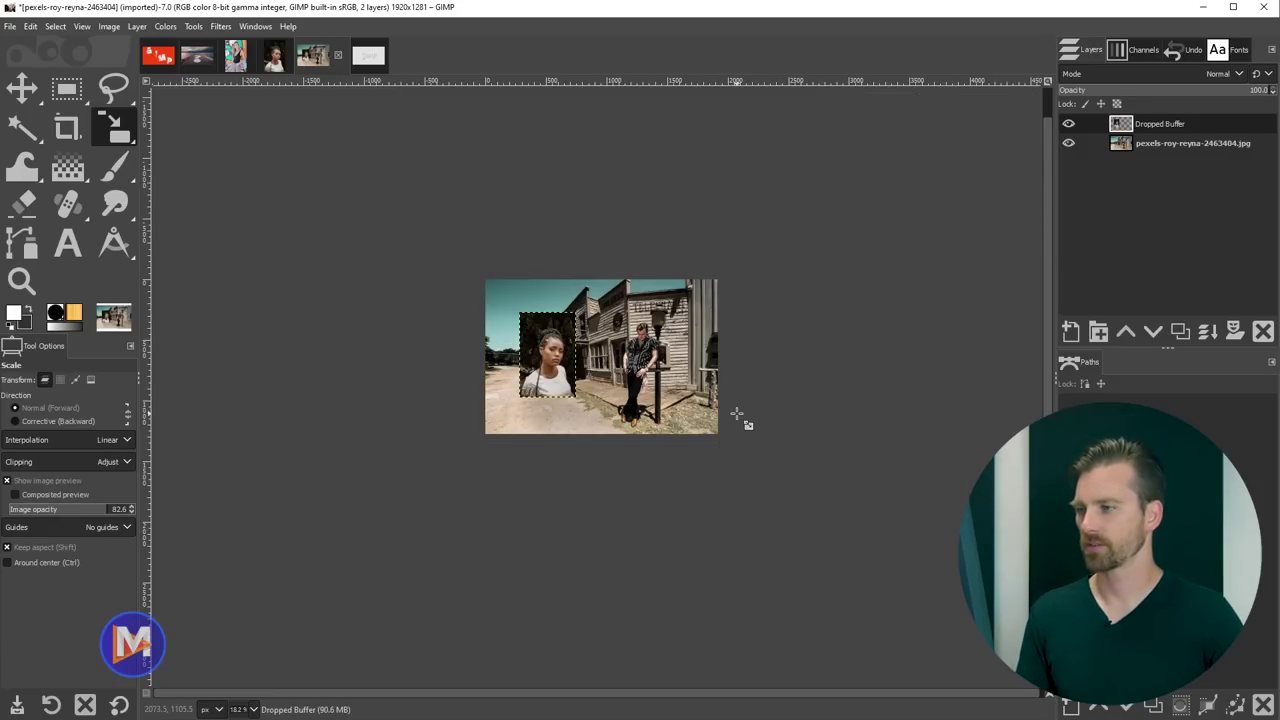
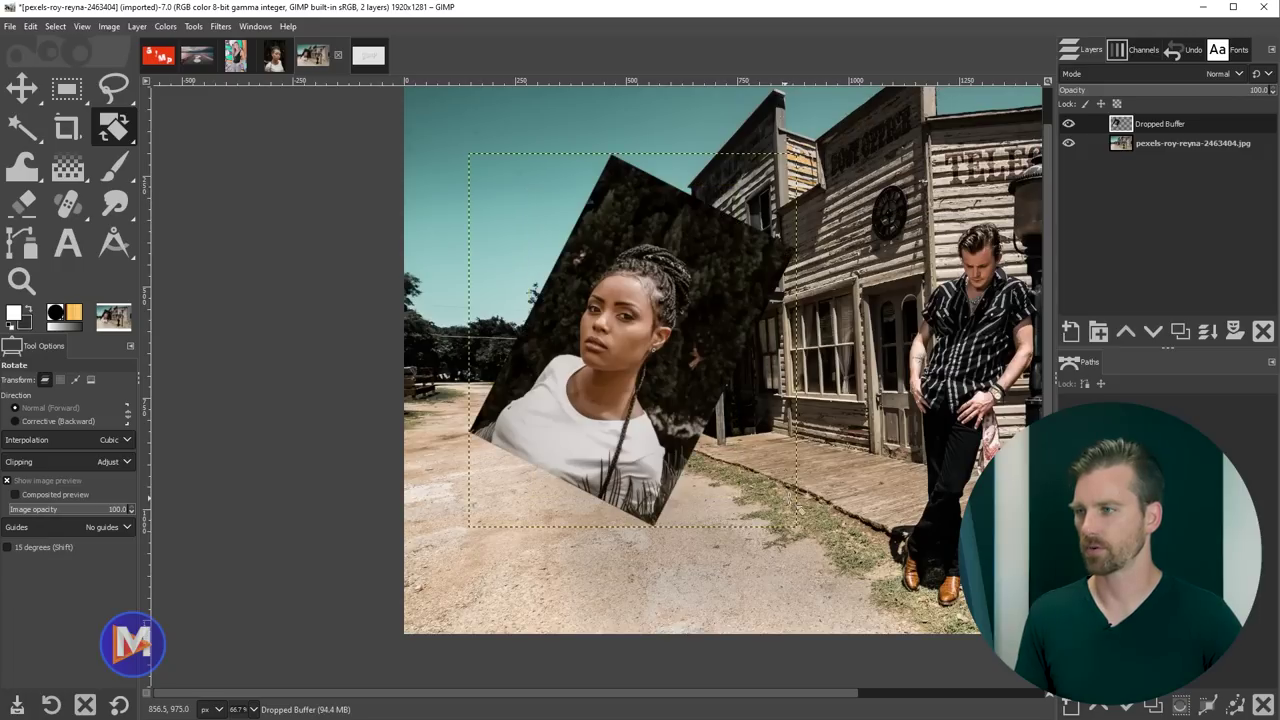
# Step: Enlarge the tilted portrait layer to 958 × 1090 px with the Scale tool and inspect its sharpness
pyautogui.hotkey('shift', 's')
pyautogui.click(776, 470)
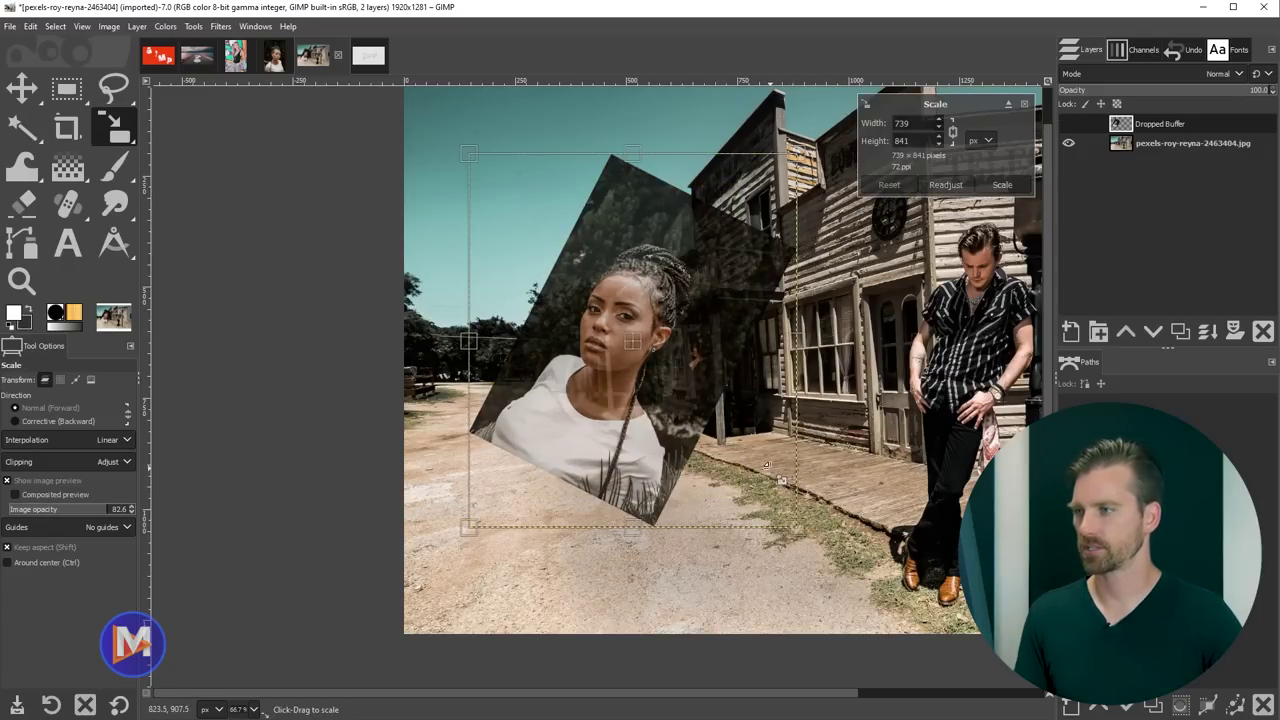
pyautogui.moveTo(829, 548); pyautogui.dragTo(948, 603)
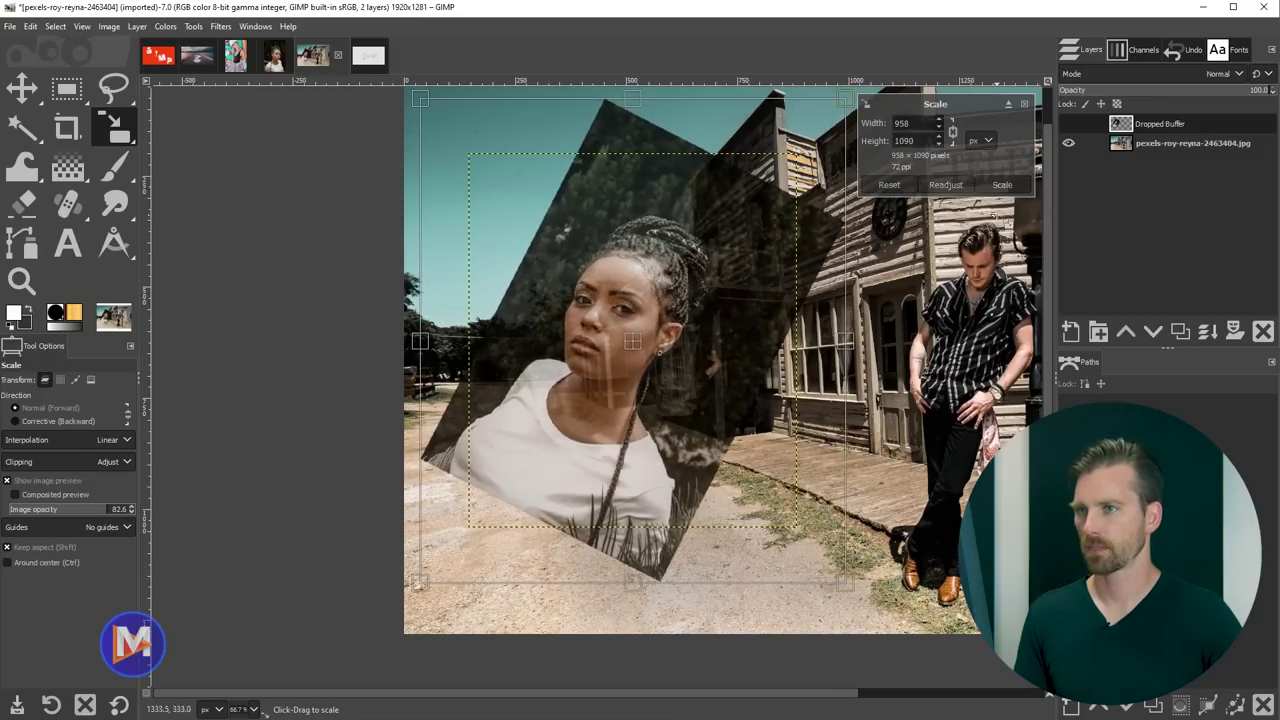
pyautogui.click(1002, 184)
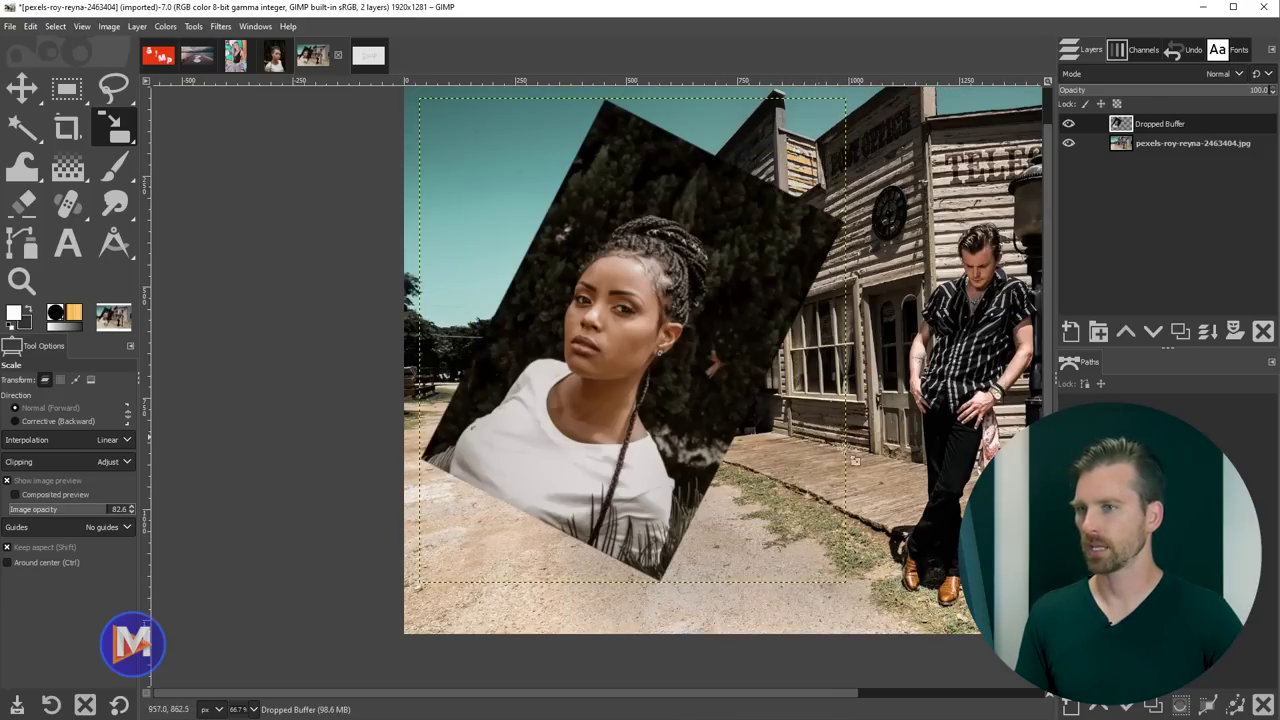
pyautogui.hscroll(5, 700, 420)
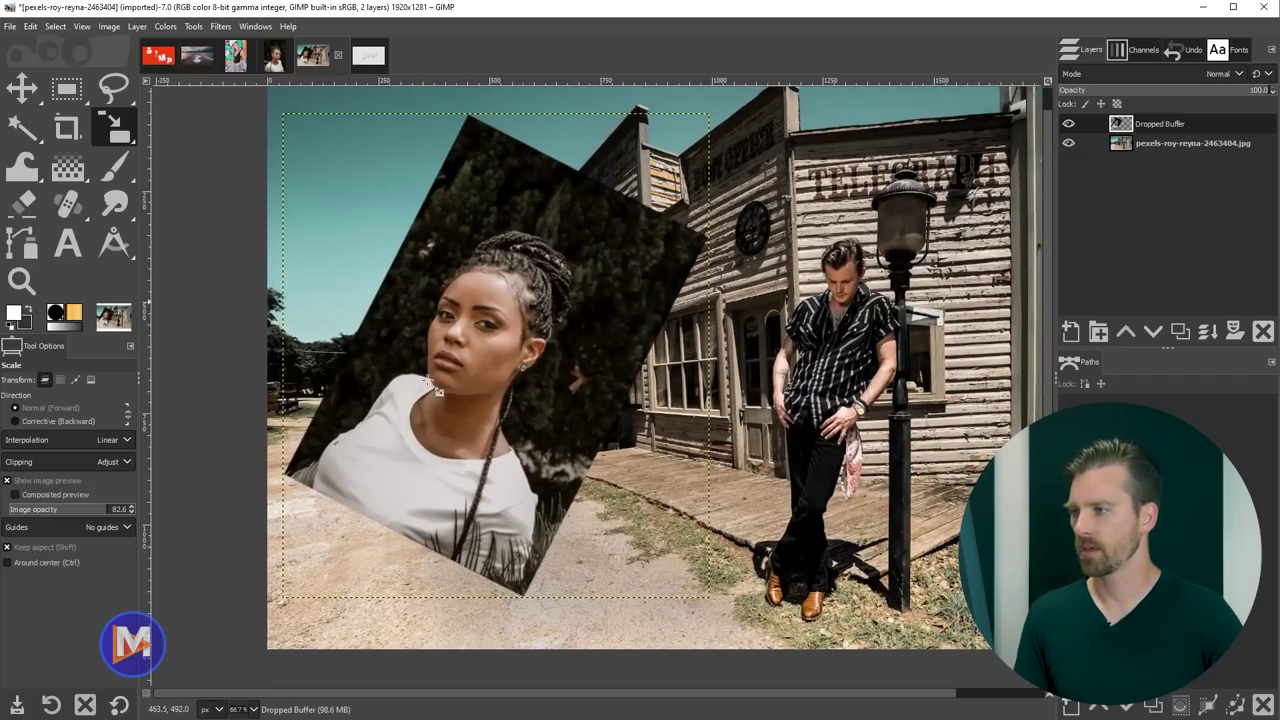
pyautogui.scroll(1, 480, 305)
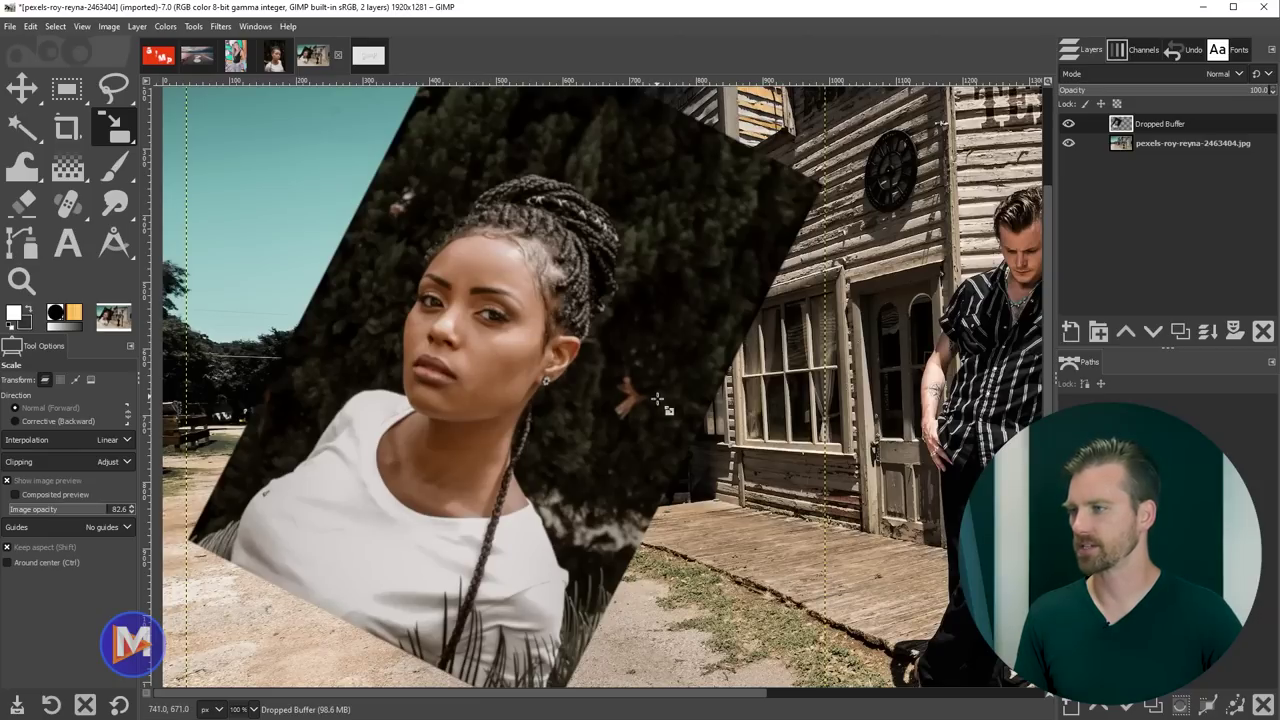
pyautogui.scroll(-2, 700, 410)
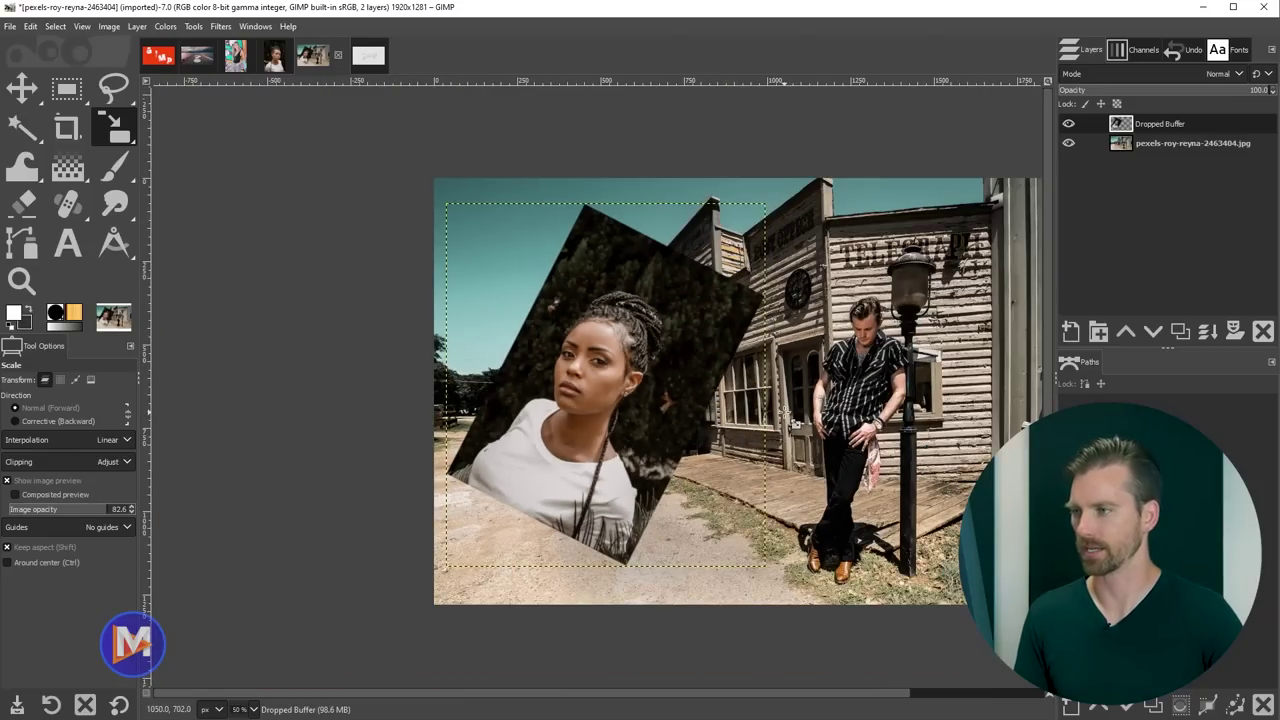
pyautogui.scroll(1, 787, 416)
# Step: Undo the successive scale and rotate transforms of the portrait layer back to its original size
pyautogui.hotkey('ctrl', 'z')
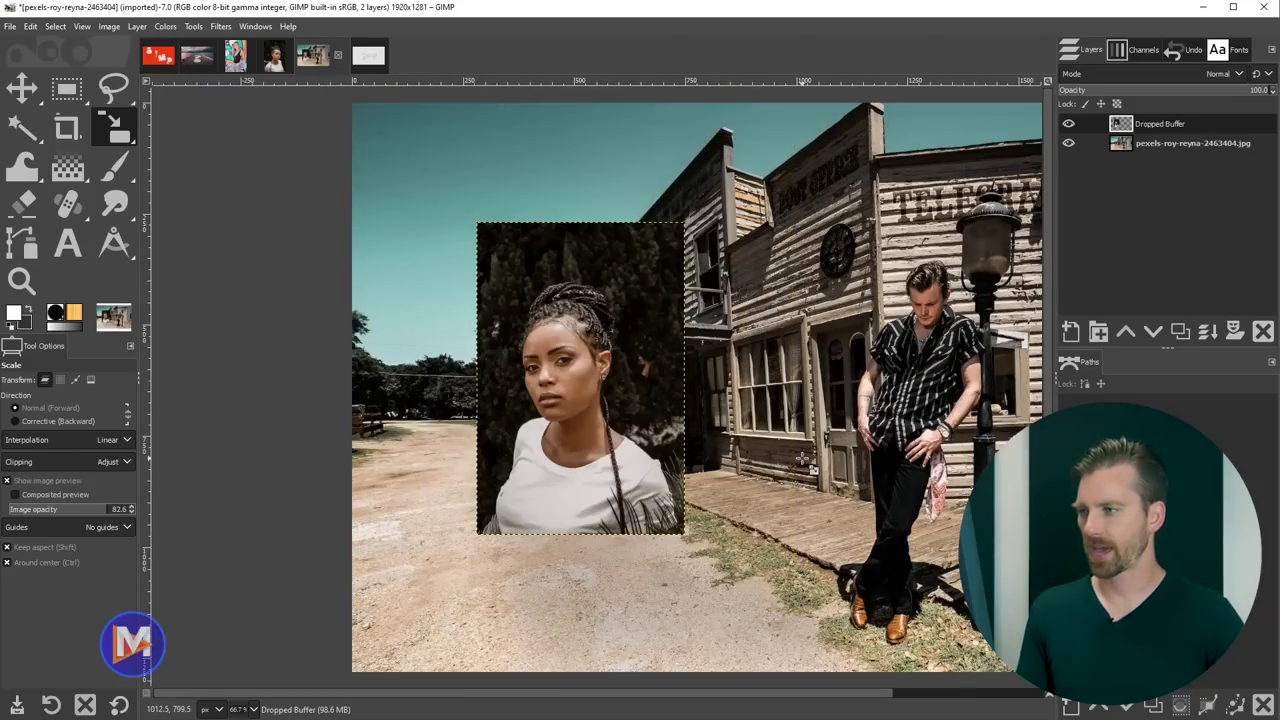
pyautogui.hotkey('ctrl', 'z')
pyautogui.scroll(-2, 835, 468)
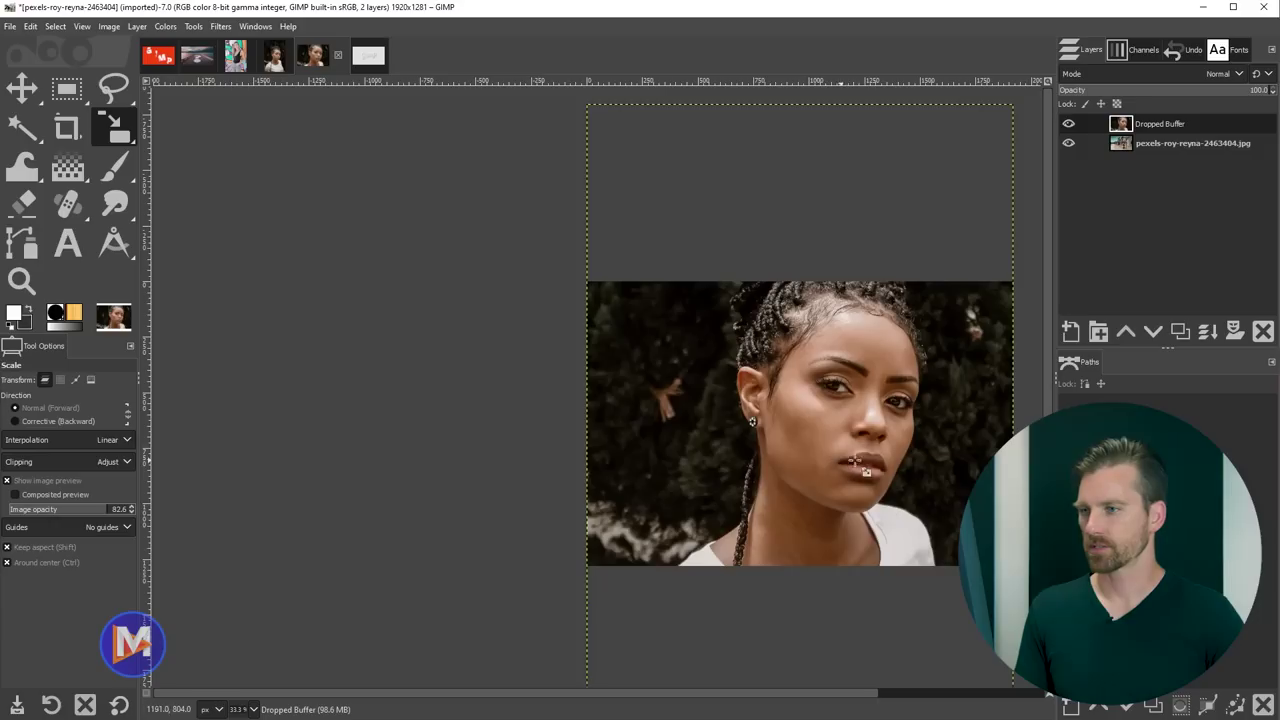
pyautogui.hscroll(4, 900, 465)
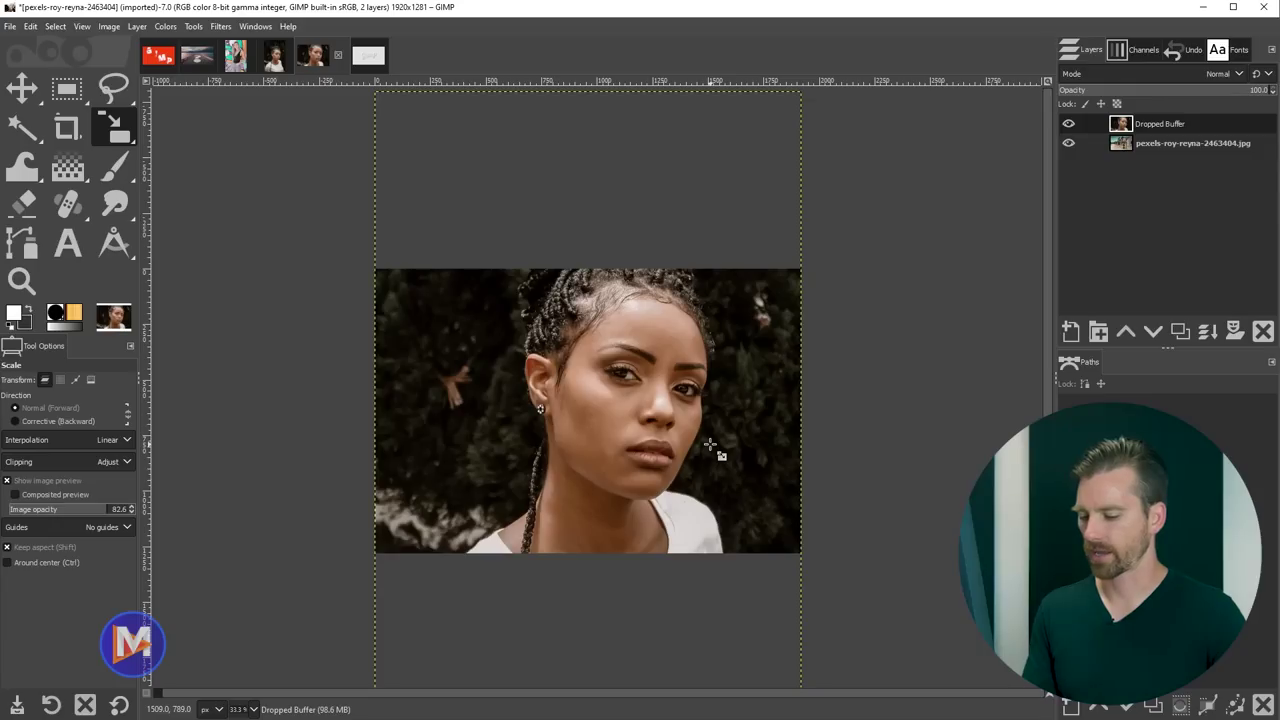
# Step: Start a Unified Transform with NoHalo interpolation on the portrait layer, shrinking it proportionally and placing it to the man's left
pyautogui.hotkey('shift', 't')
pyautogui.click(712, 448)
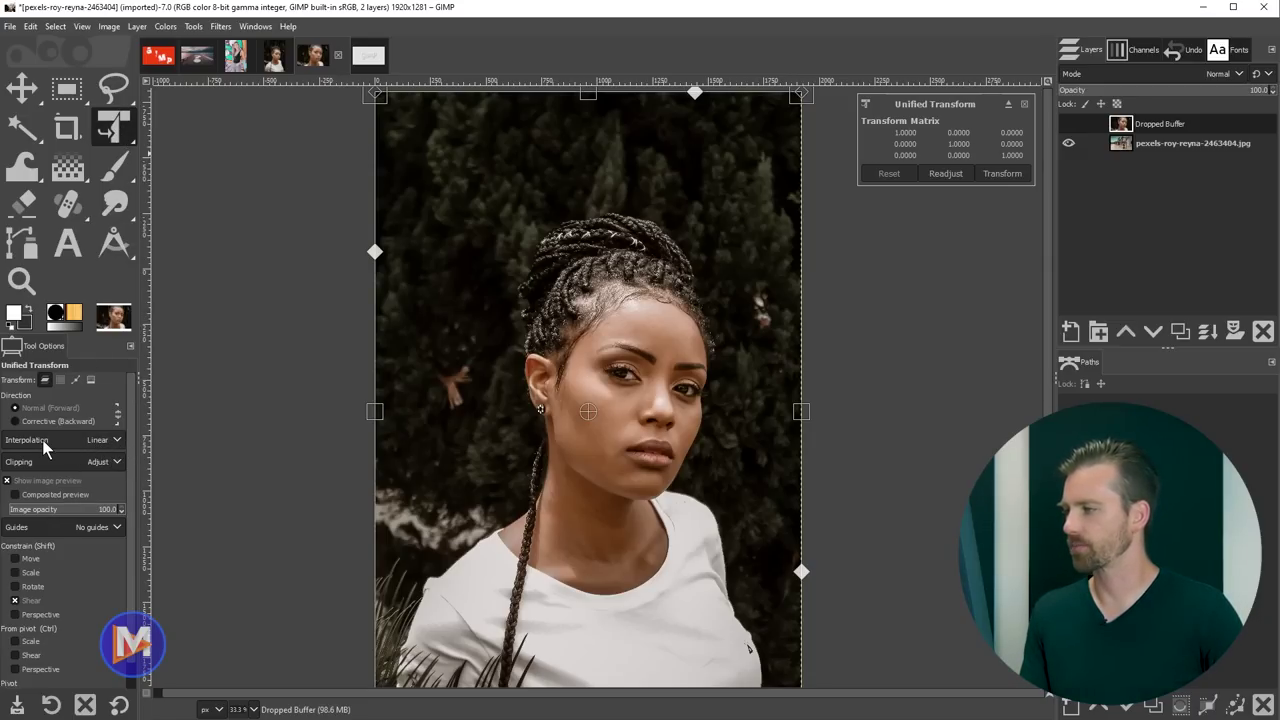
pyautogui.click(117, 440)
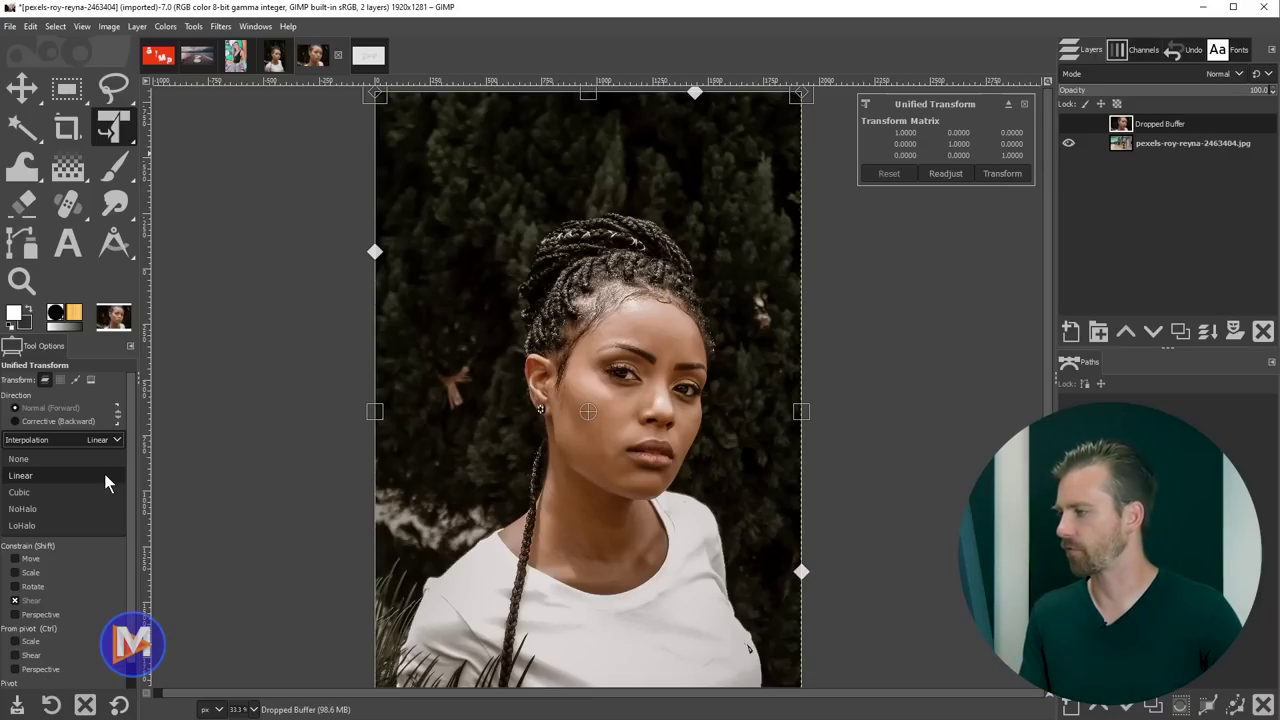
pyautogui.click(61, 508)
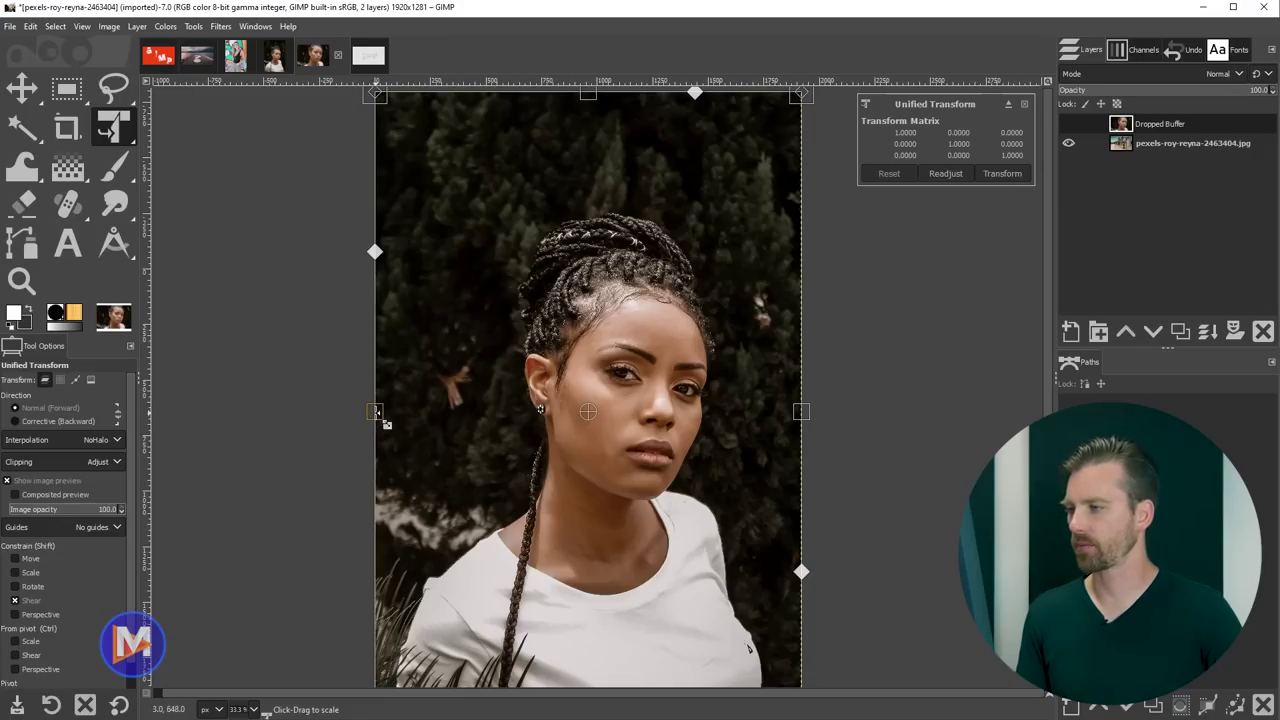
pyautogui.moveTo(377, 413); pyautogui.dragTo(664, 412)
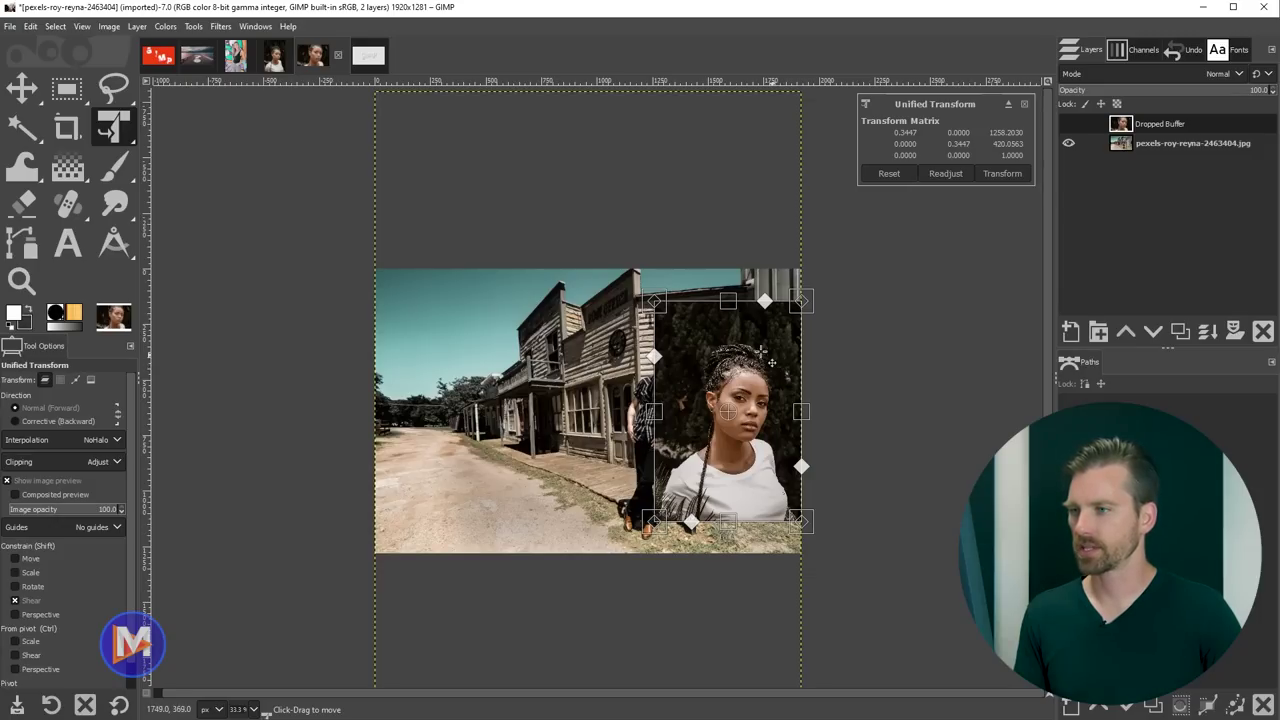
pyautogui.moveTo(764, 355); pyautogui.dragTo(547, 348)
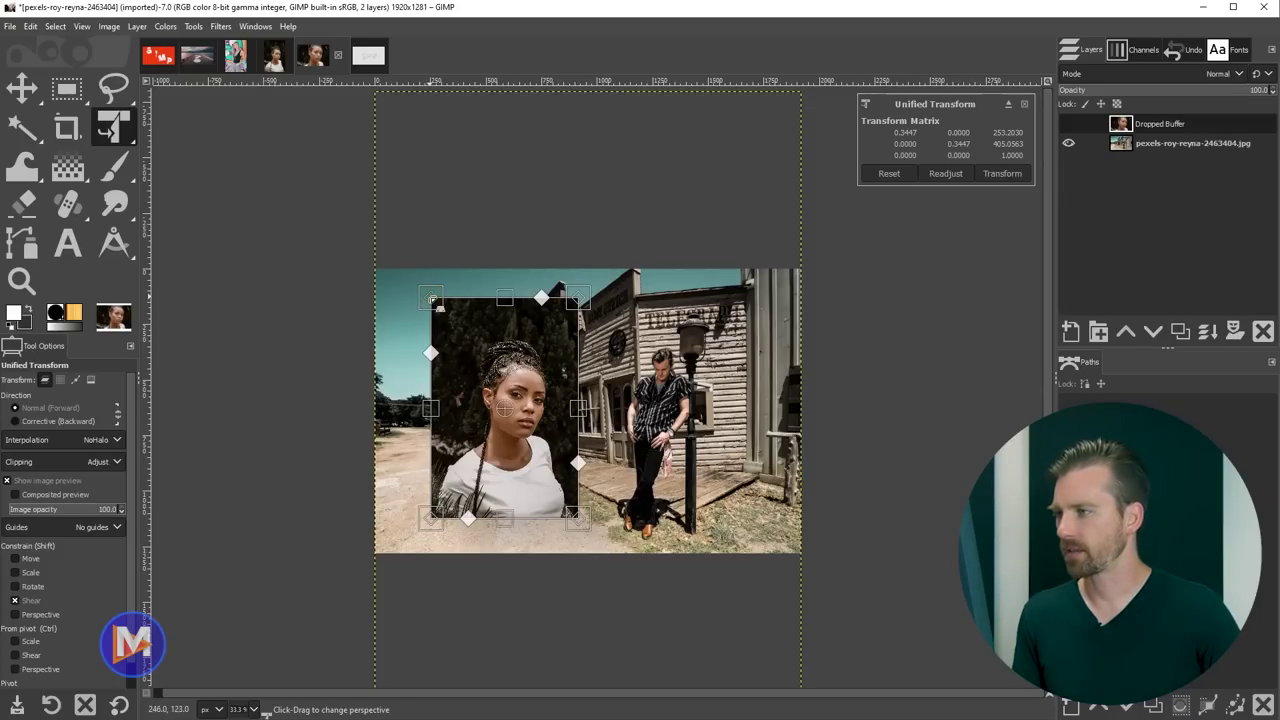
# Step: Distort the portrait's upper-left and lower-right corners in perspective, shear its right edge and rotate it slightly clockwise
pyautogui.moveTo(438, 306)
pyautogui.mouseDown()
pyautogui.moveTo(432, 338)
pyautogui.moveTo(425, 325)
pyautogui.mouseUp()
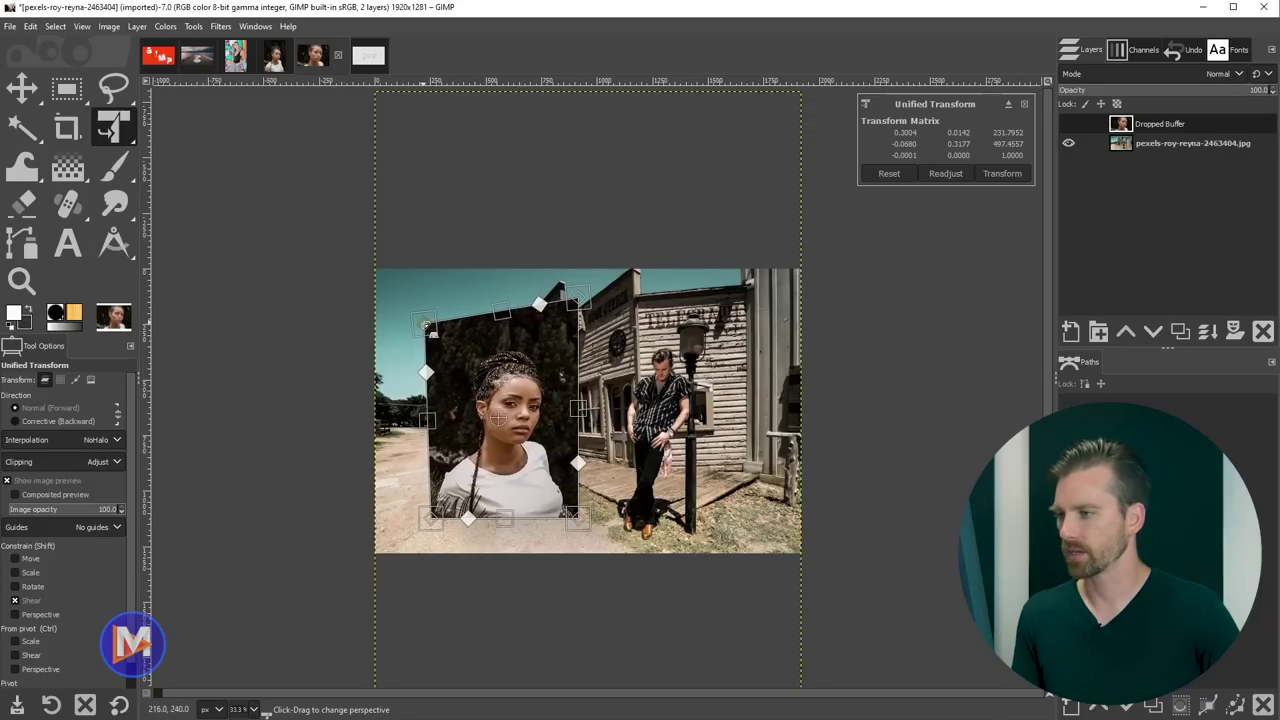
pyautogui.moveTo(579, 517); pyautogui.dragTo(588, 526)
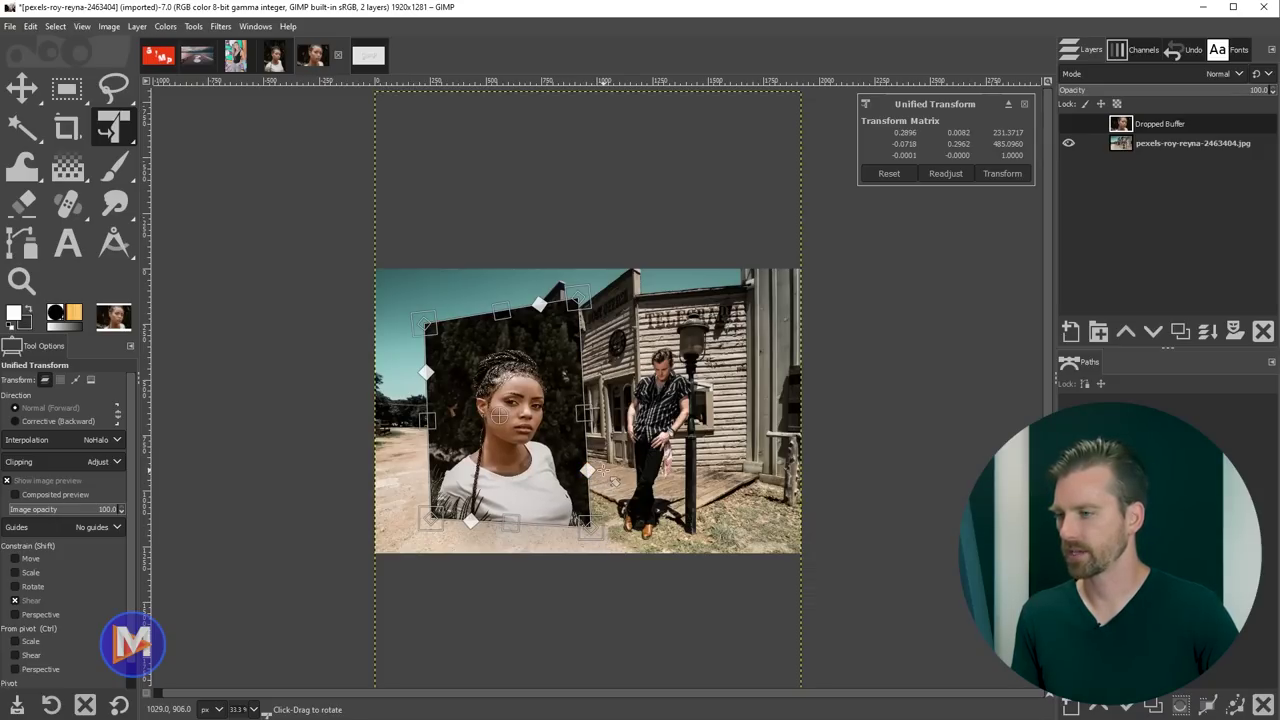
pyautogui.moveTo(587, 470)
pyautogui.mouseDown()
pyautogui.moveTo(570, 492)
pyautogui.moveTo(568, 456)
pyautogui.mouseUp()
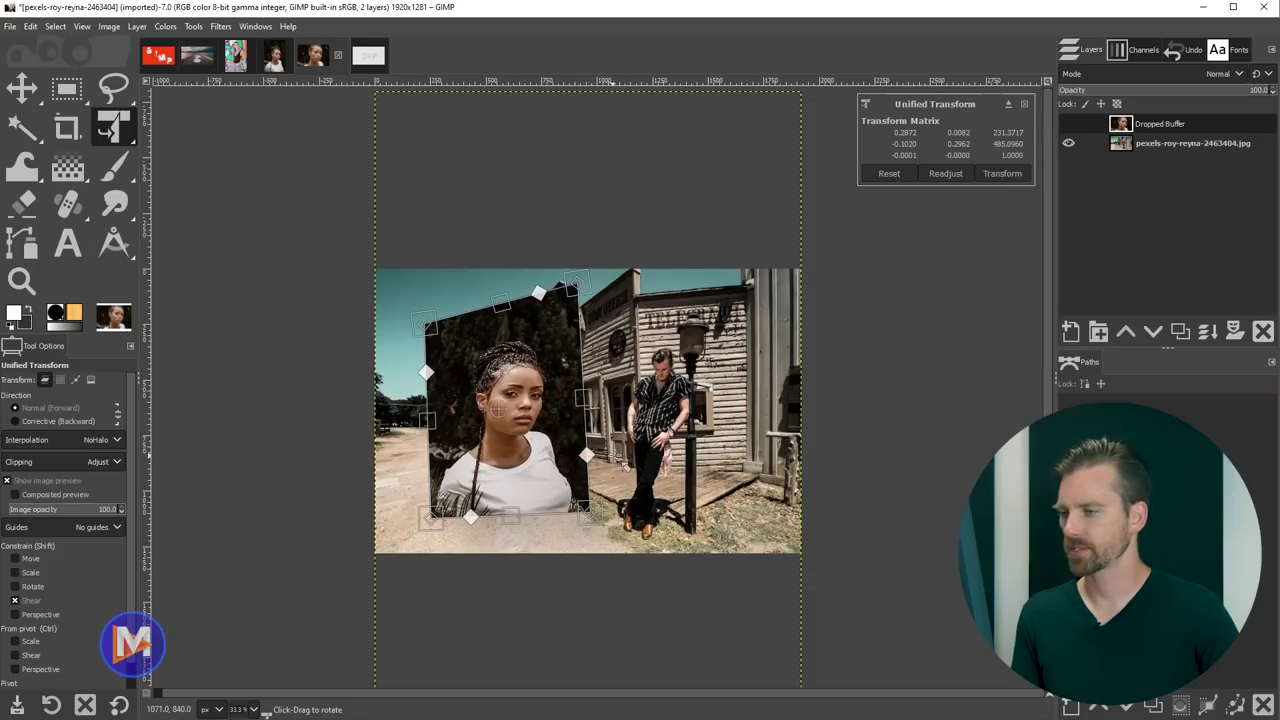
pyautogui.moveTo(638, 438); pyautogui.dragTo(642, 454)
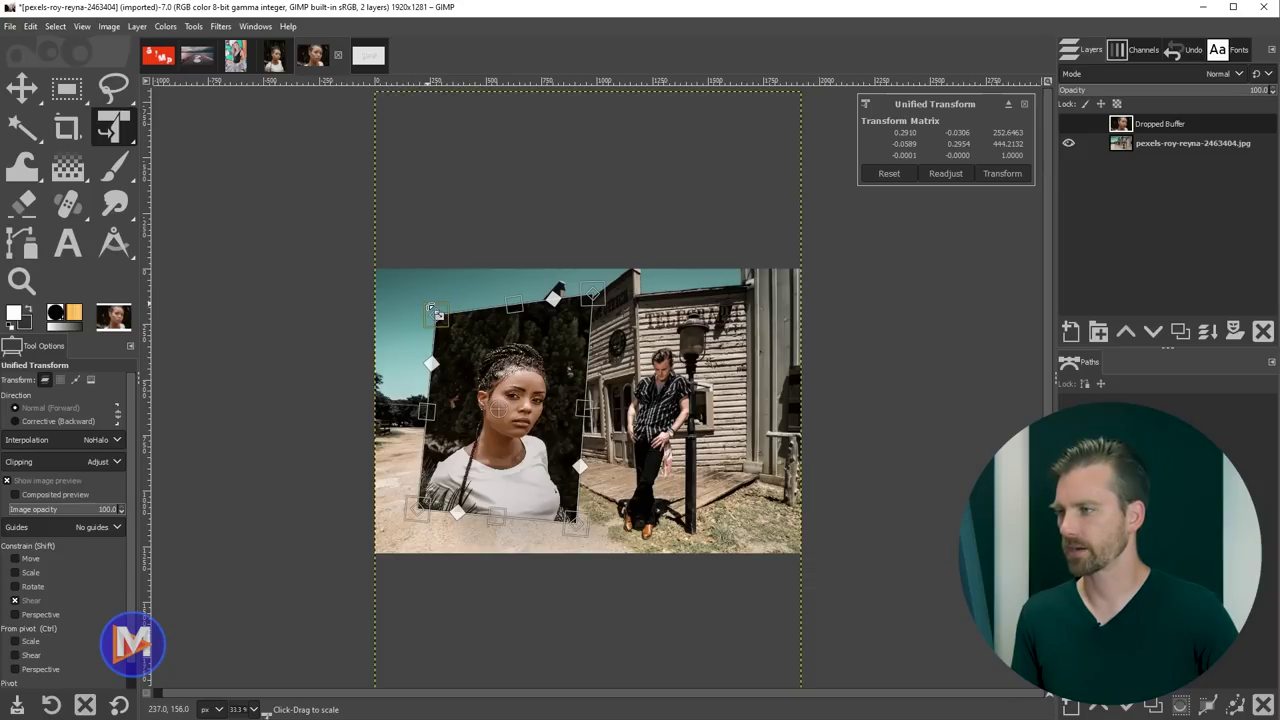
# Step: Shrink the distorted portrait proportionally, shift it up over the dirt road and apply the combined transform
pyautogui.press('shift')
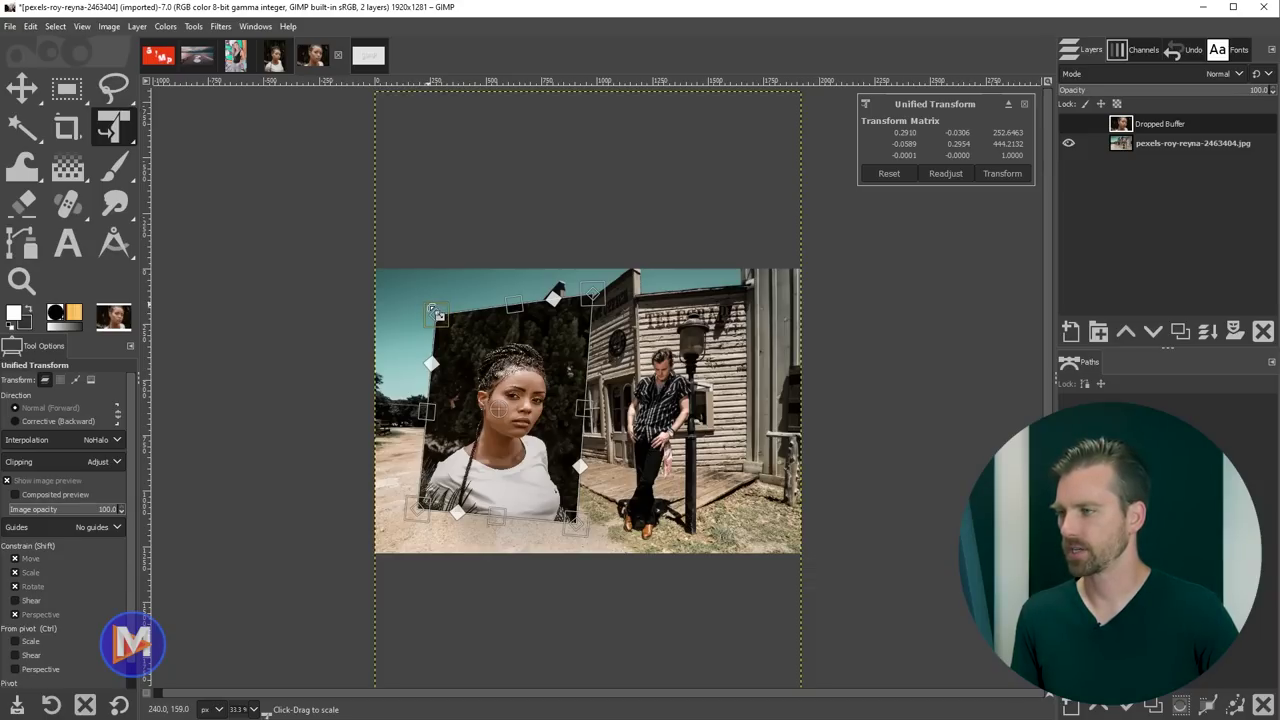
pyautogui.moveTo(433, 310); pyautogui.dragTo(487, 319)
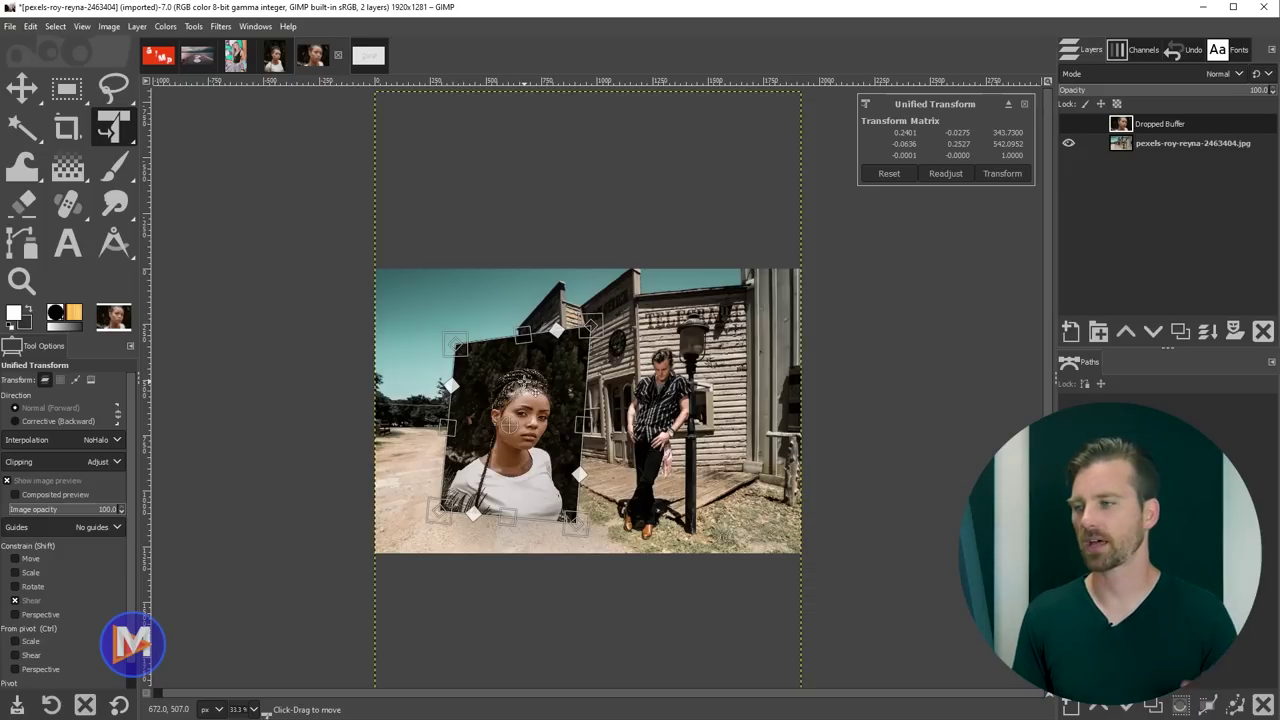
pyautogui.moveTo(562, 400); pyautogui.dragTo(543, 385)
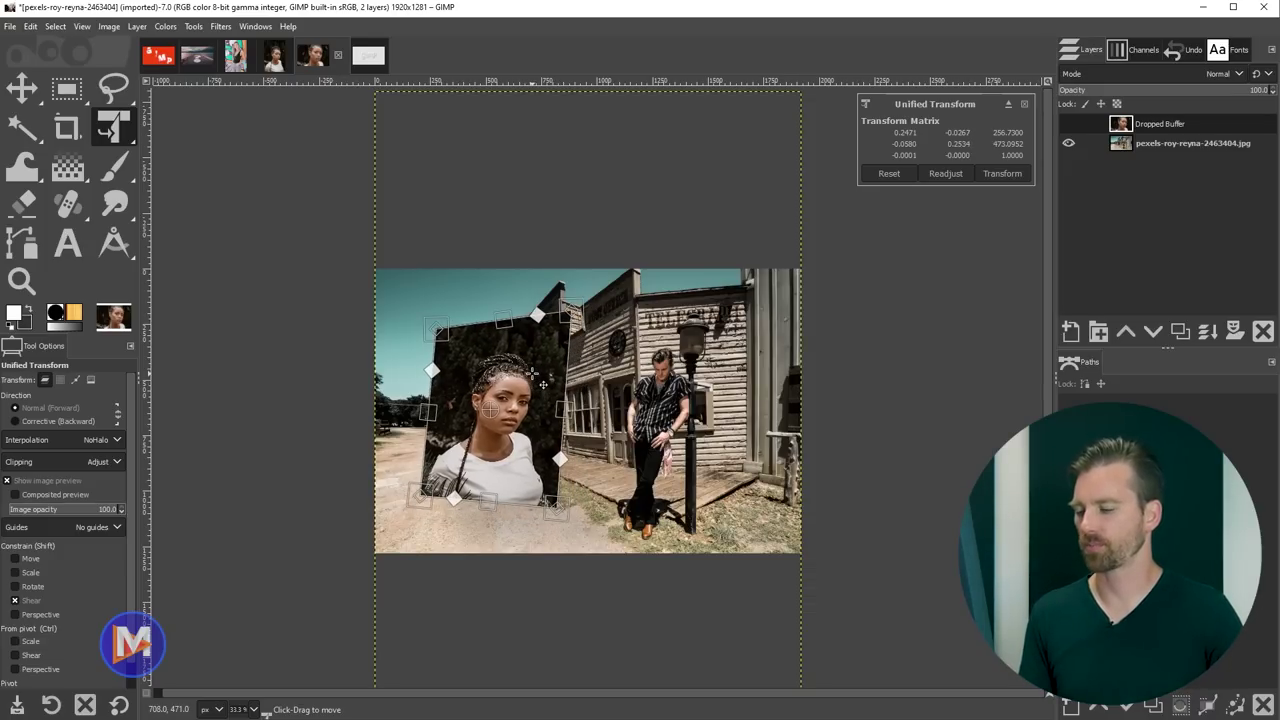
pyautogui.click(1009, 173)
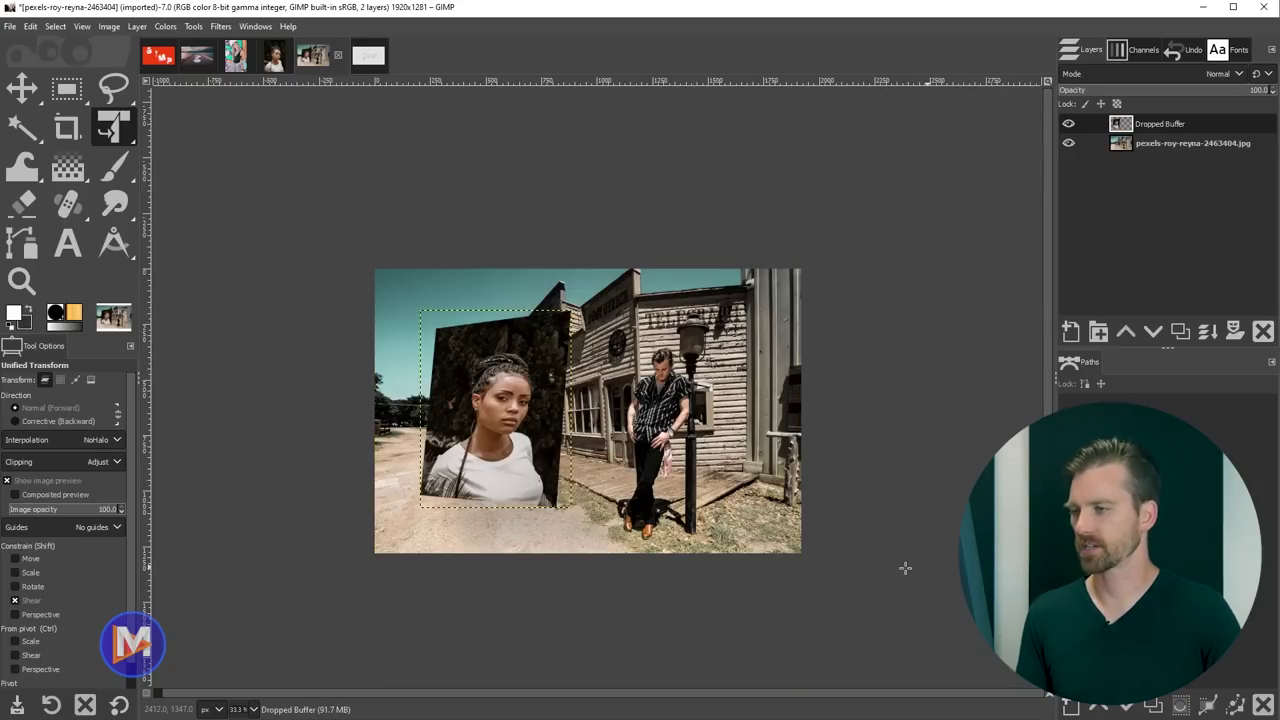
pyautogui.scroll(2, 604, 417)
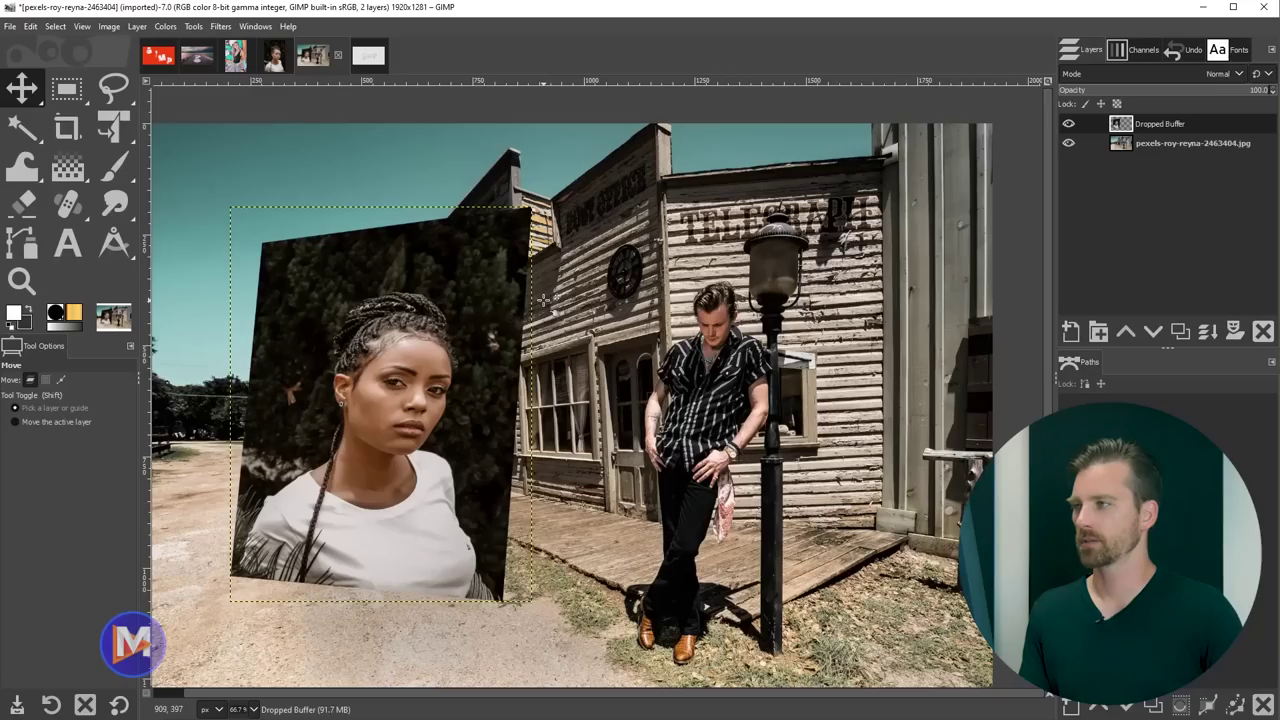
# Step: In pexels-estudio-polaroid-3113046, trace a new path of closely spaced anchors along the outer edge of the woman's hand up to the wrist
pyautogui.click(245, 62)
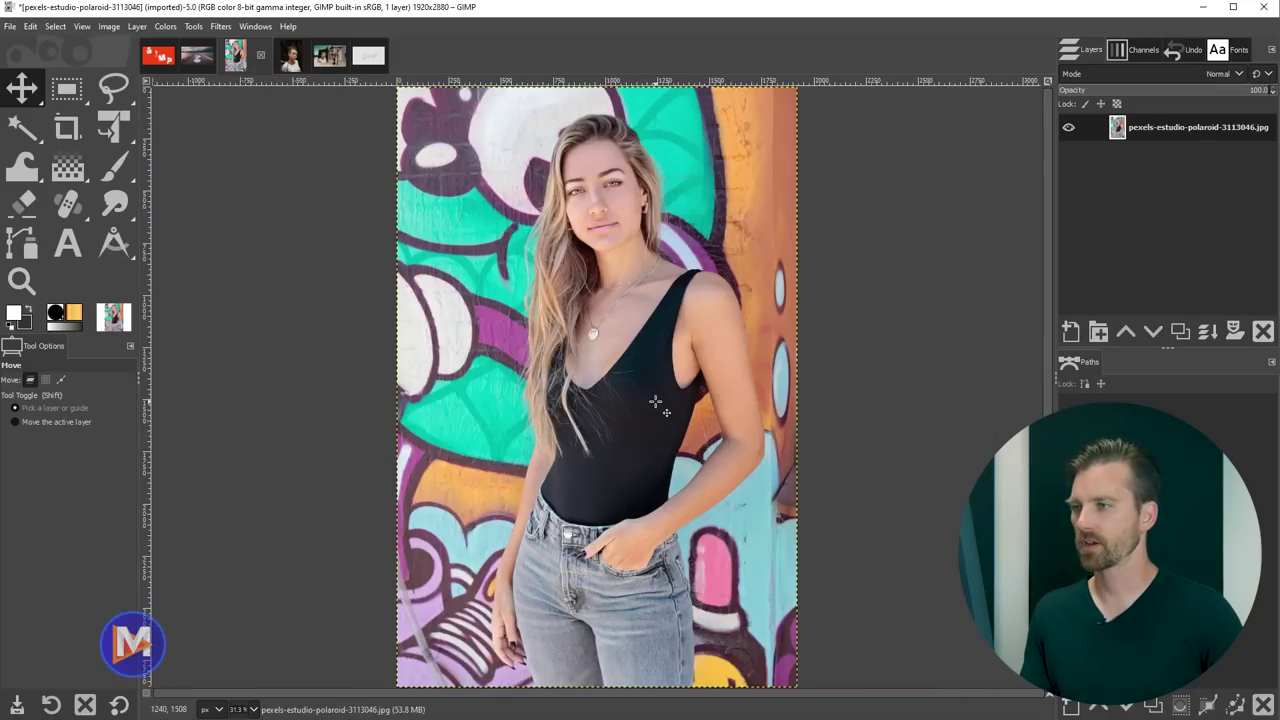
pyautogui.press('b')
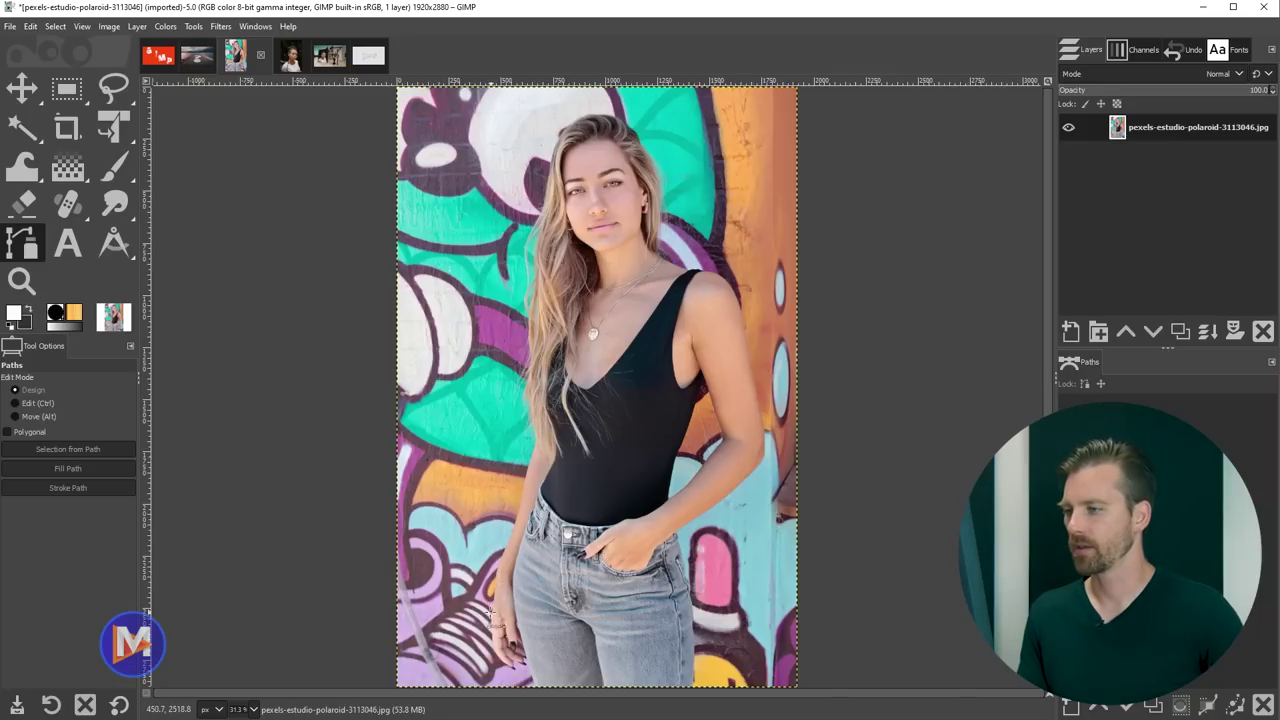
pyautogui.scroll(5, 500, 578)
pyautogui.scroll(-5, 503, 575)
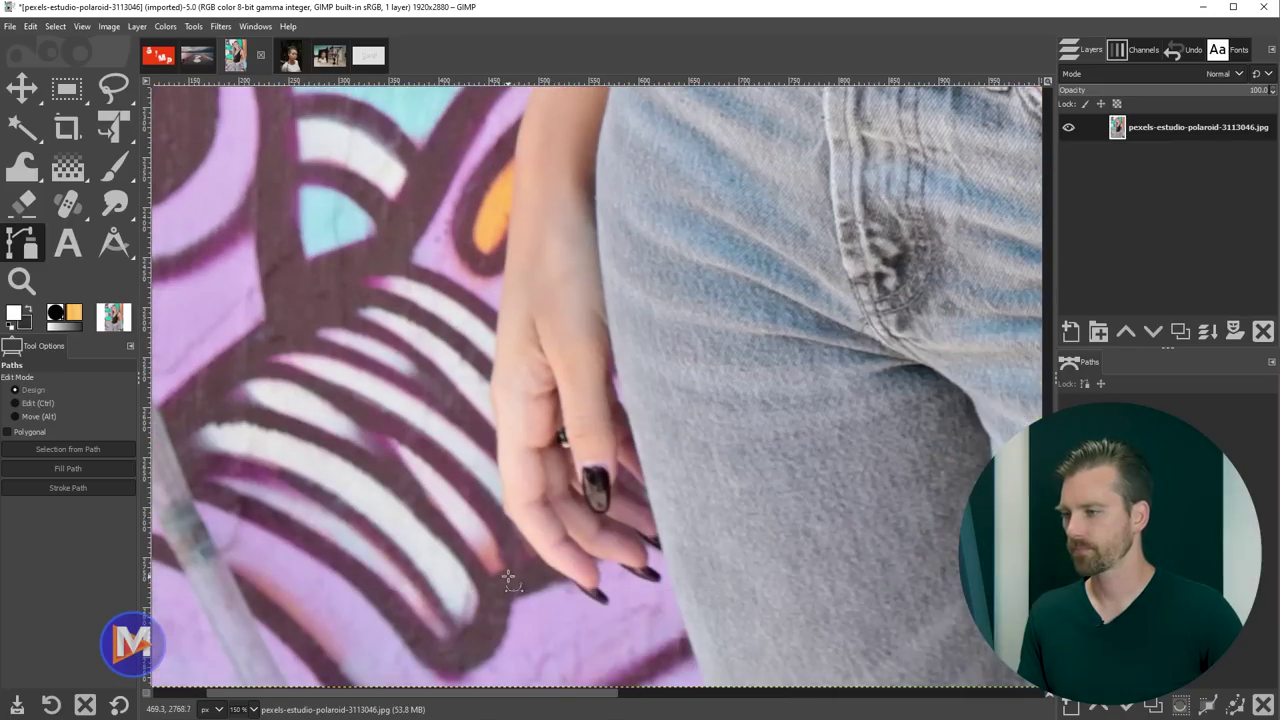
pyautogui.click(503, 504)
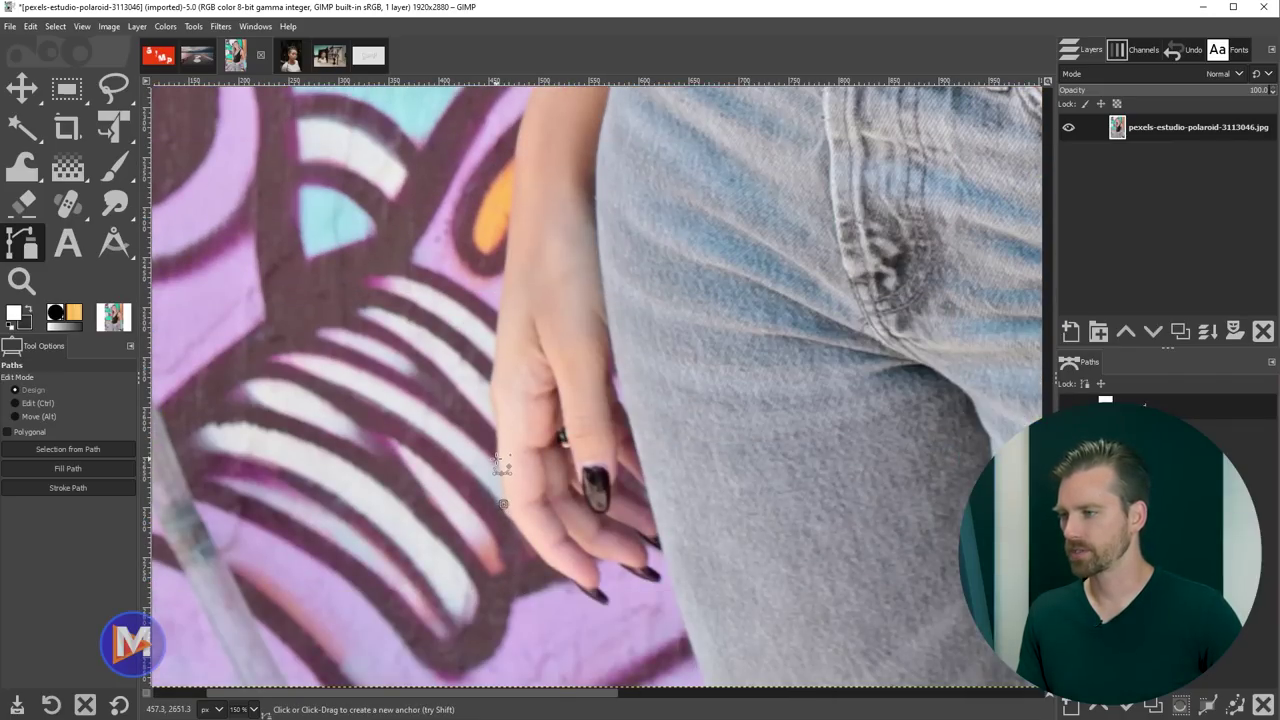
pyautogui.click(498, 469)
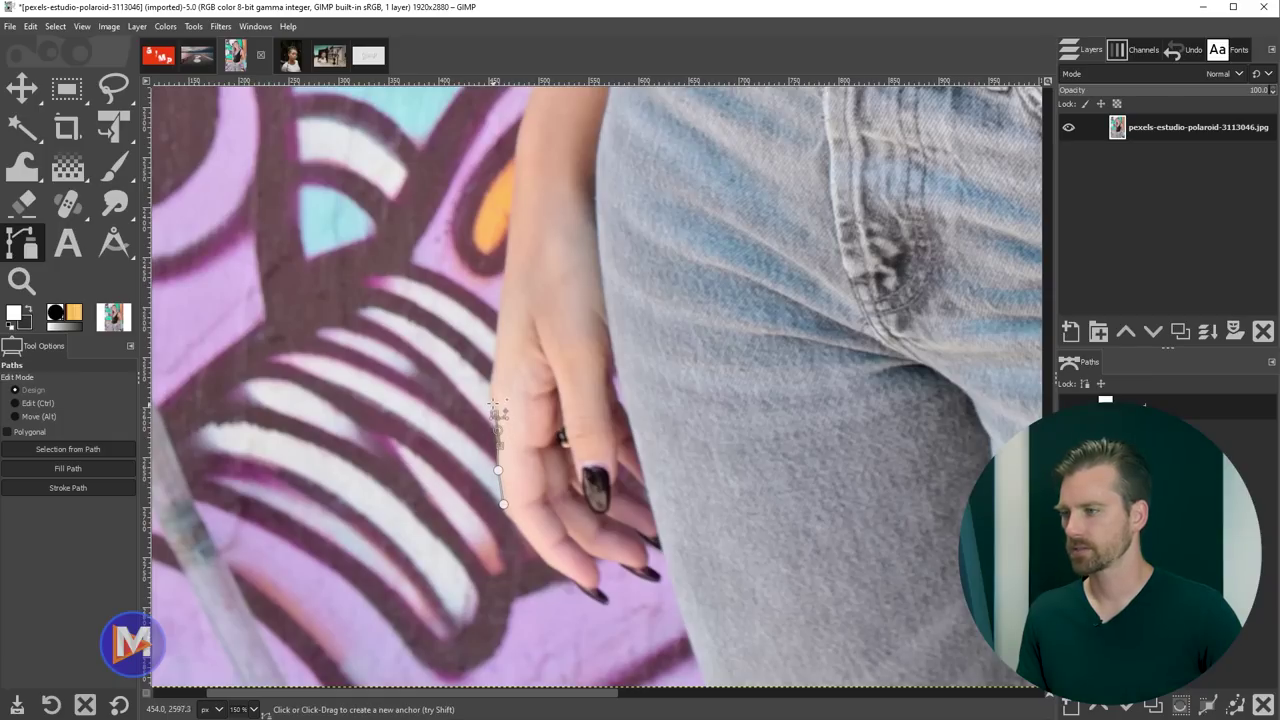
pyautogui.moveTo(497, 430)
pyautogui.mouseDown()
pyautogui.moveTo(486, 379)
pyautogui.moveTo(502, 285)
pyautogui.mouseUp()
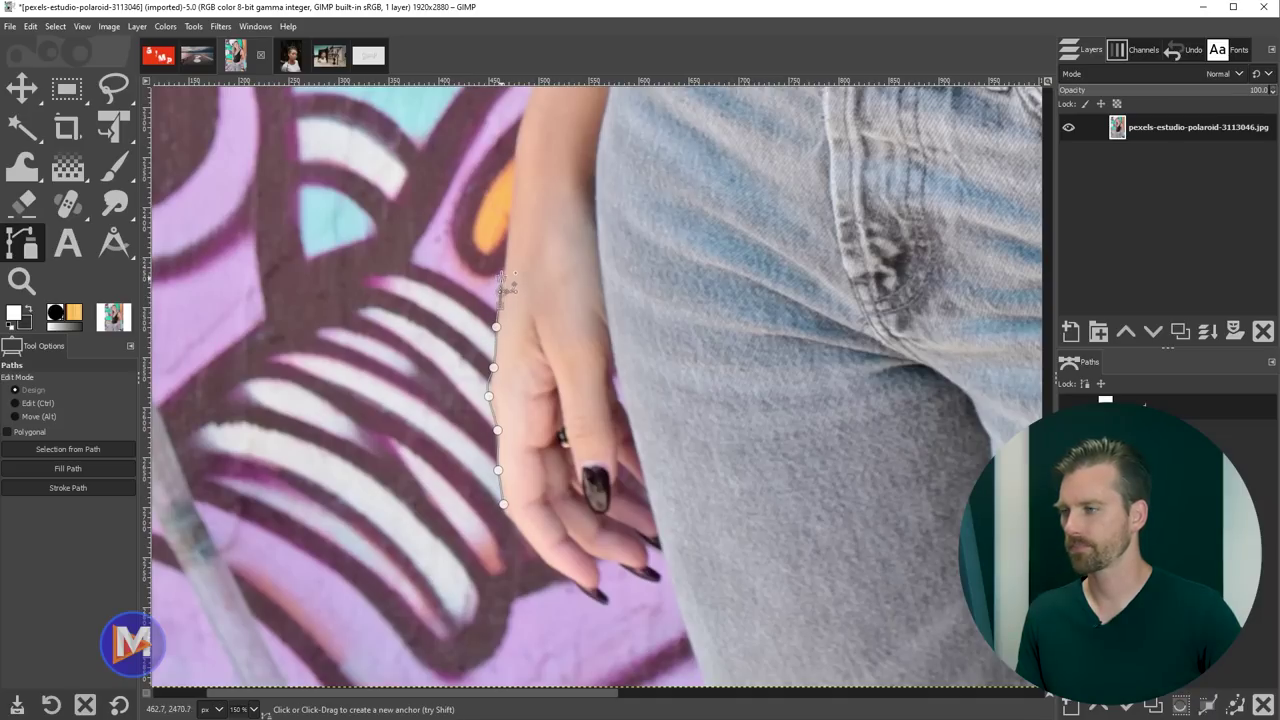
pyautogui.moveTo(516, 163); pyautogui.dragTo(514, 146)
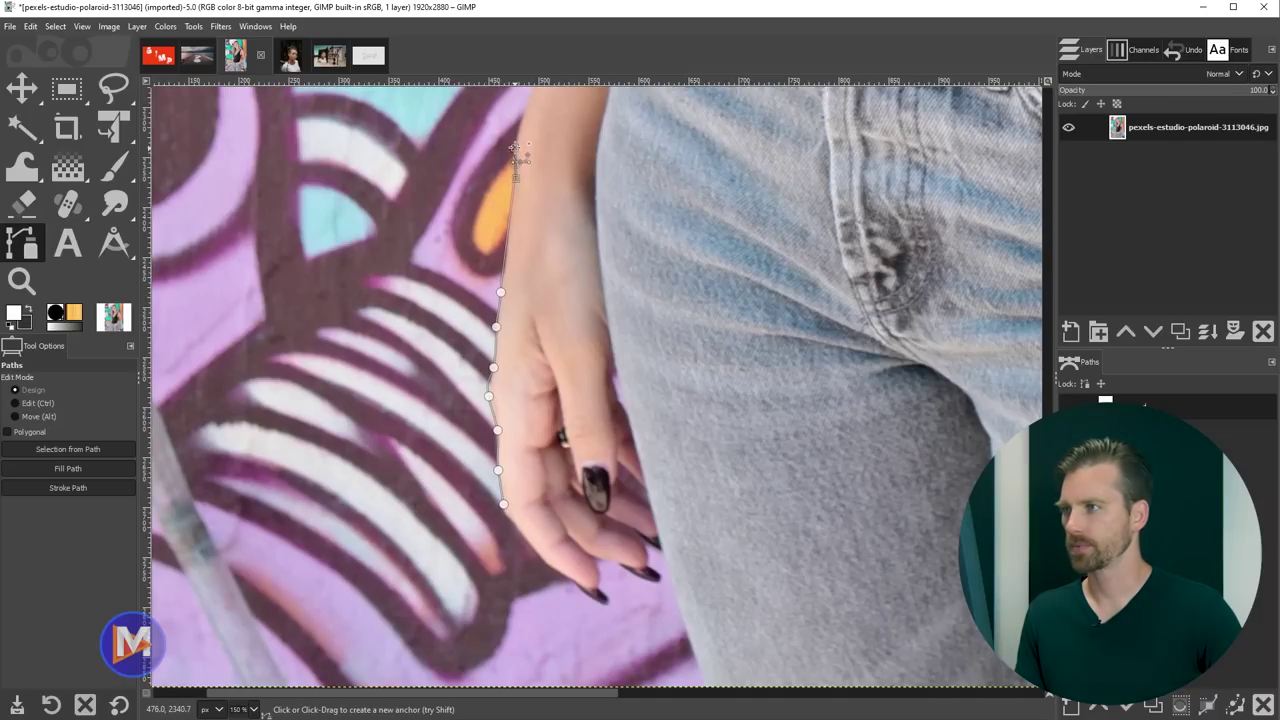
pyautogui.click(528, 98)
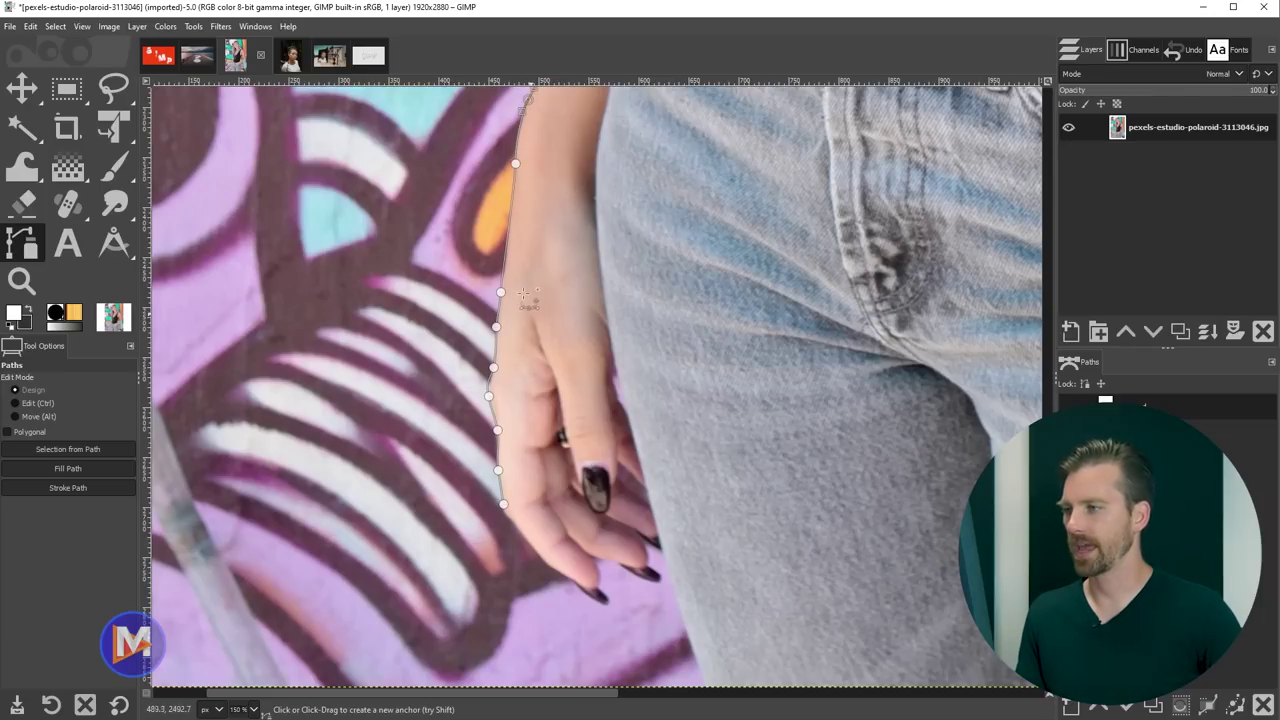
# Step: Reshape the path around the anchor beside the woman's knuckle by adjusting its curve handles
pyautogui.click(490, 395)
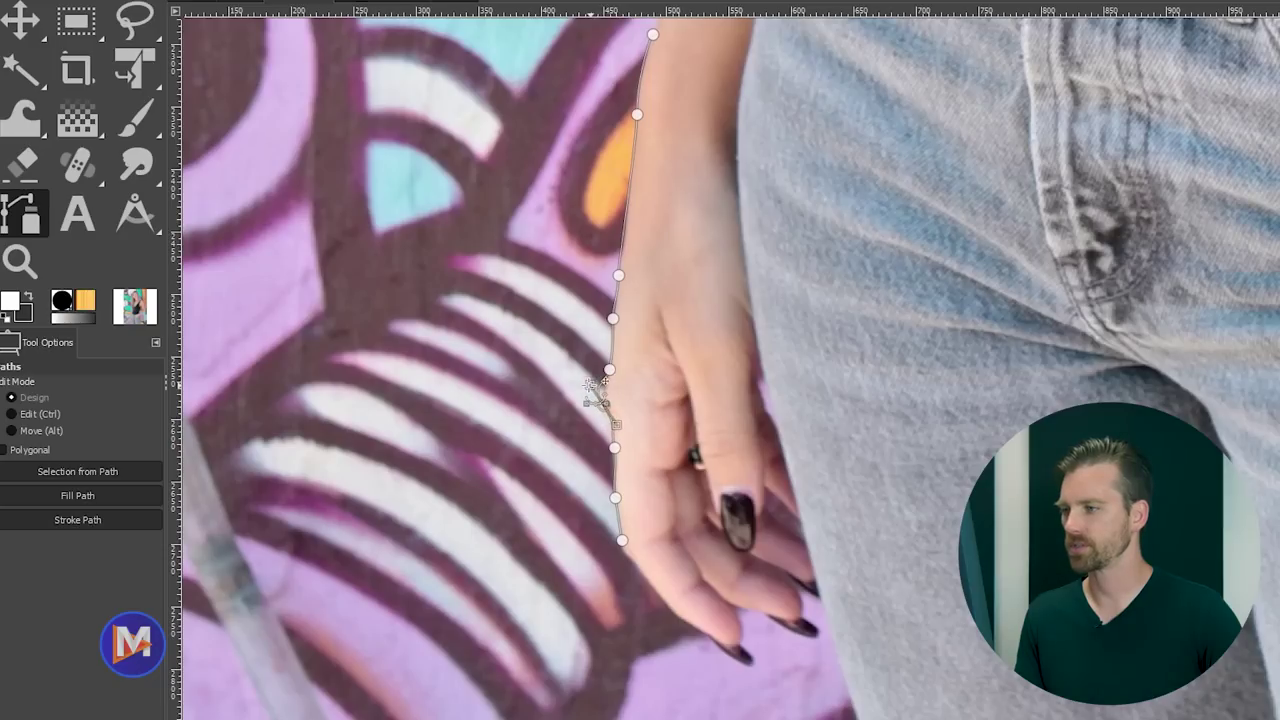
pyautogui.moveTo(602, 380); pyautogui.dragTo(621, 384)
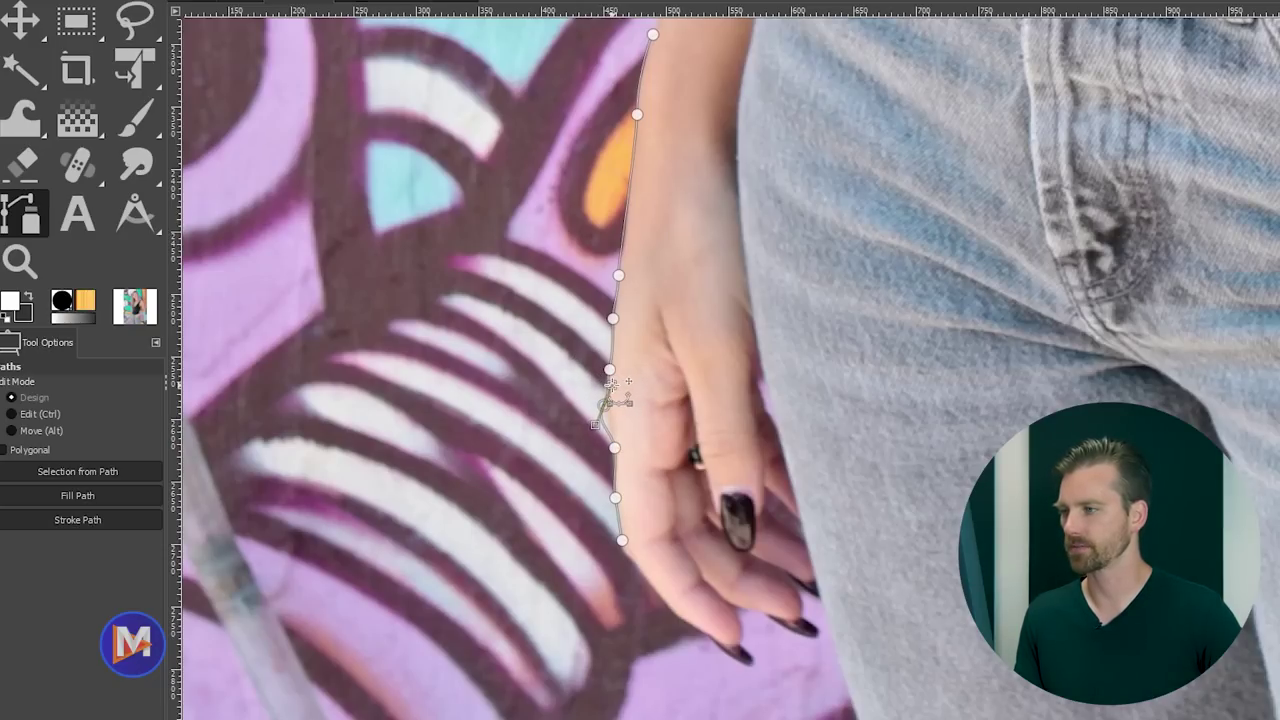
pyautogui.moveTo(597, 384); pyautogui.dragTo(625, 385)
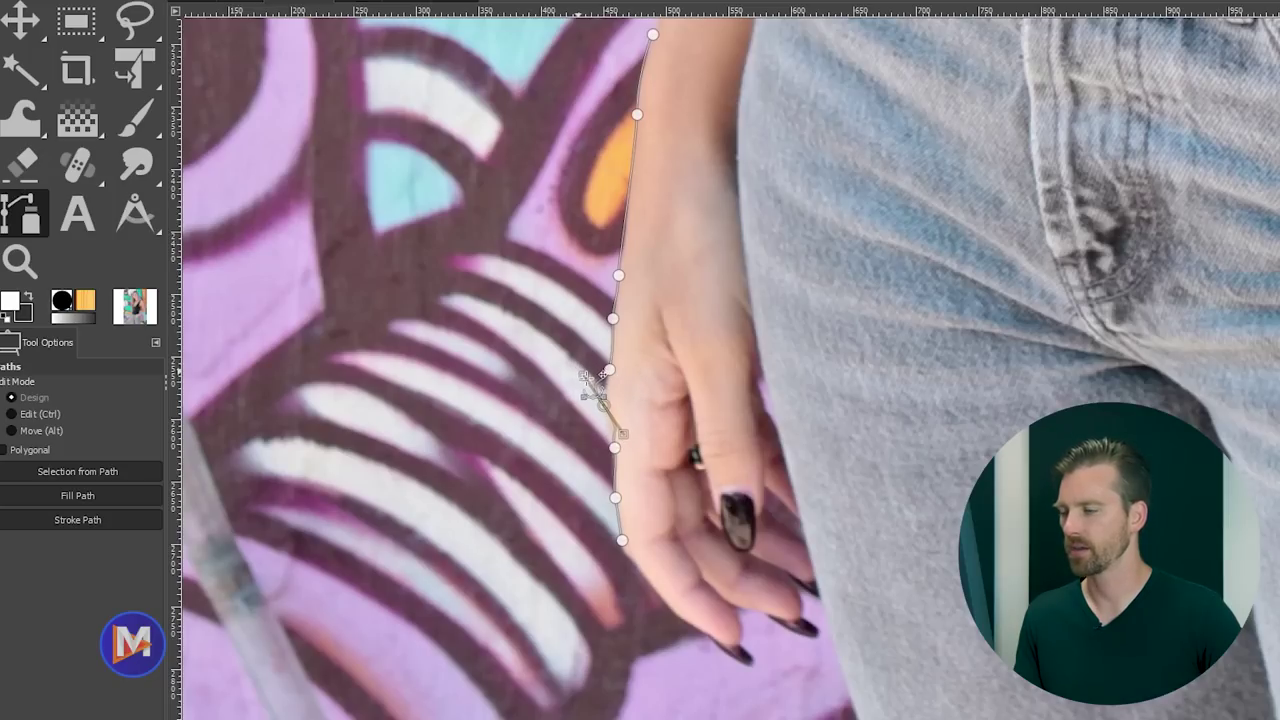
pyautogui.moveTo(575, 358); pyautogui.dragTo(604, 371)
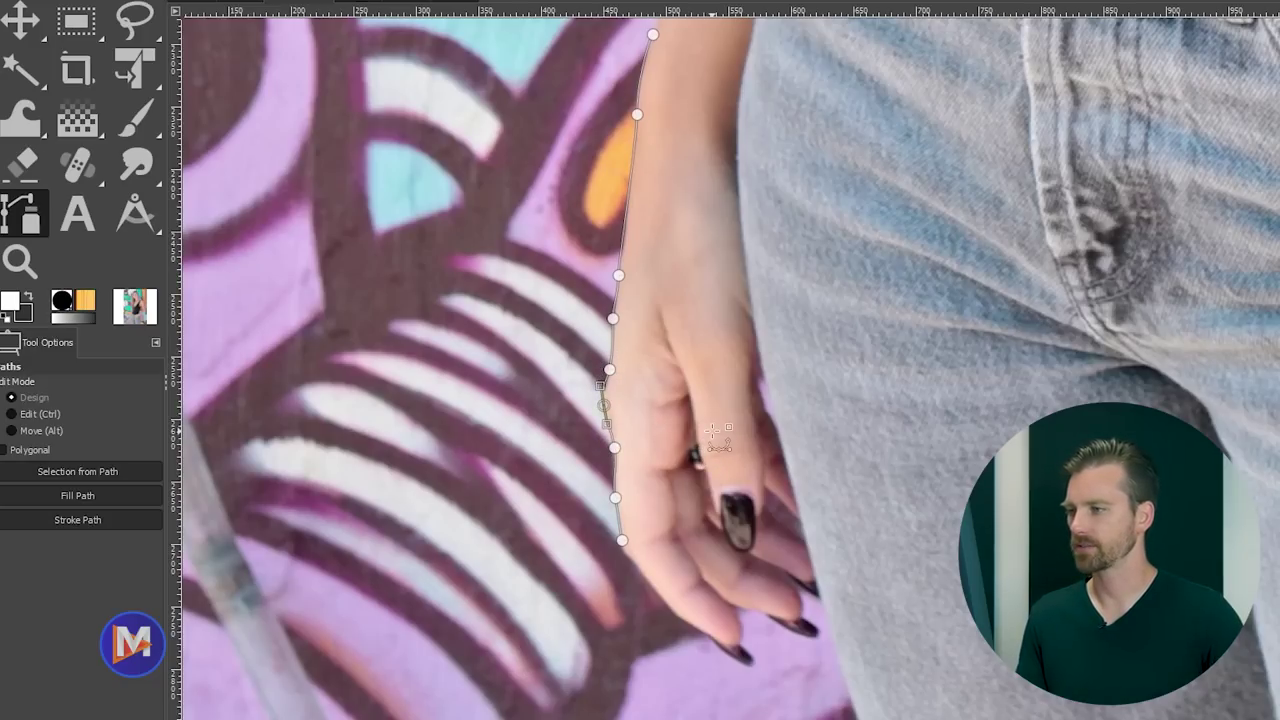
# Step: Extend the path with two curved anchors up the forearm's outer edge and adjust the lower one's curve handle
pyautogui.scroll(5, 750, 395)
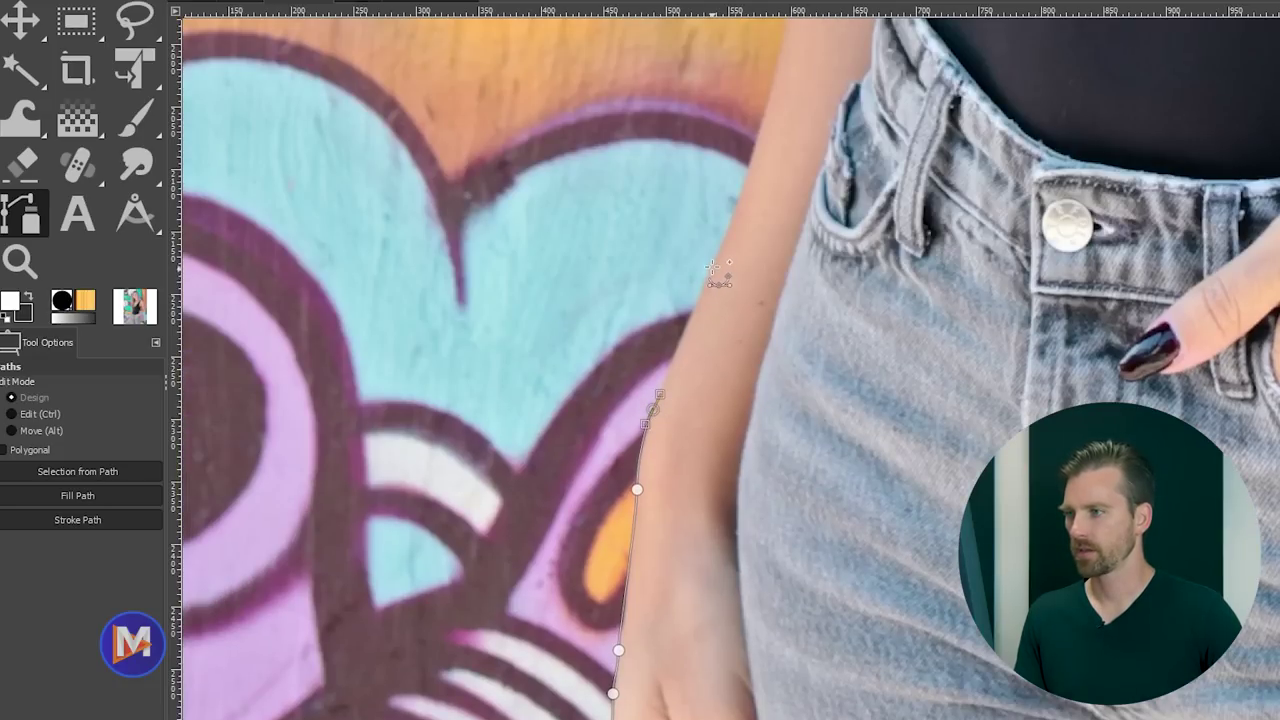
pyautogui.moveTo(713, 262); pyautogui.dragTo(740, 220)
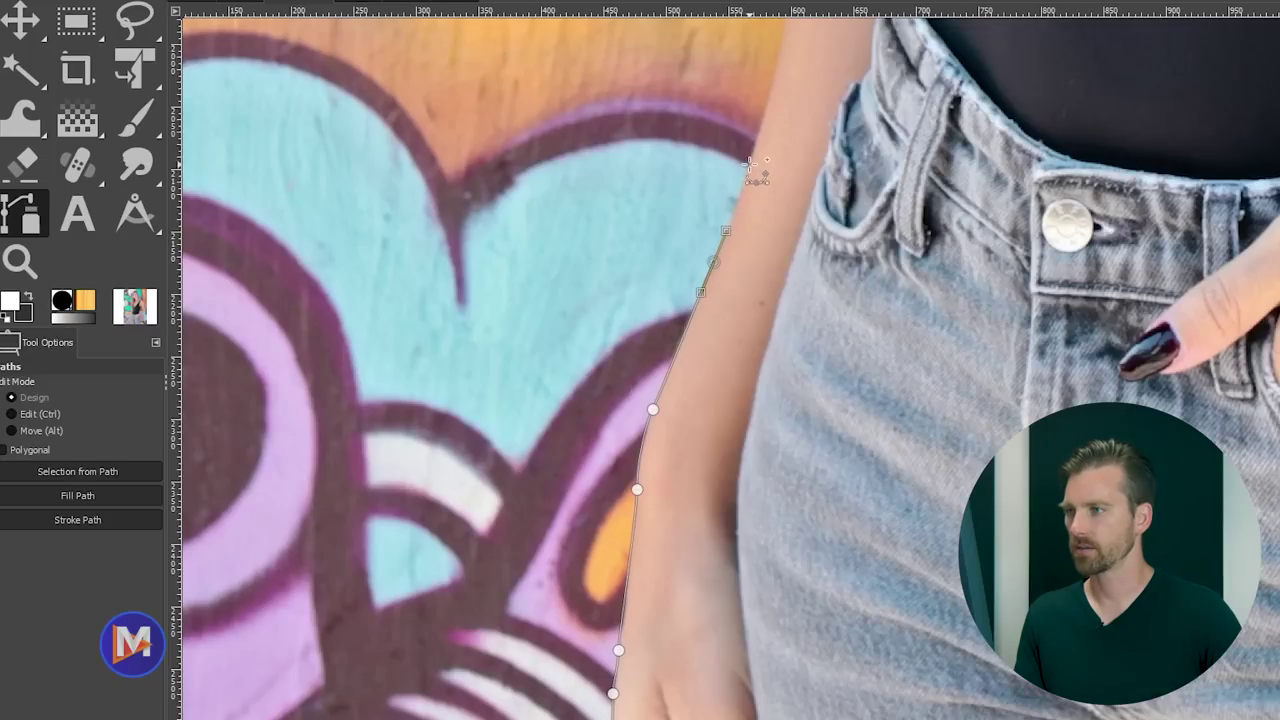
pyautogui.moveTo(750, 163); pyautogui.dragTo(762, 124)
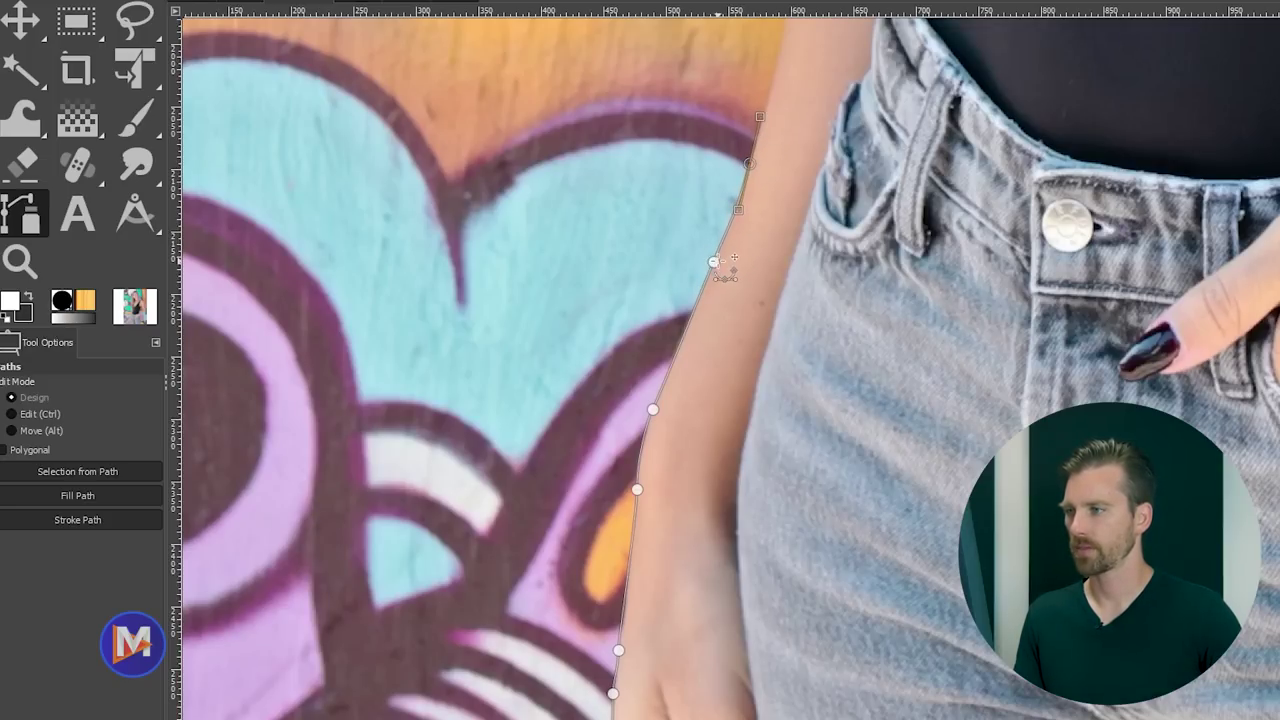
pyautogui.click(713, 262)
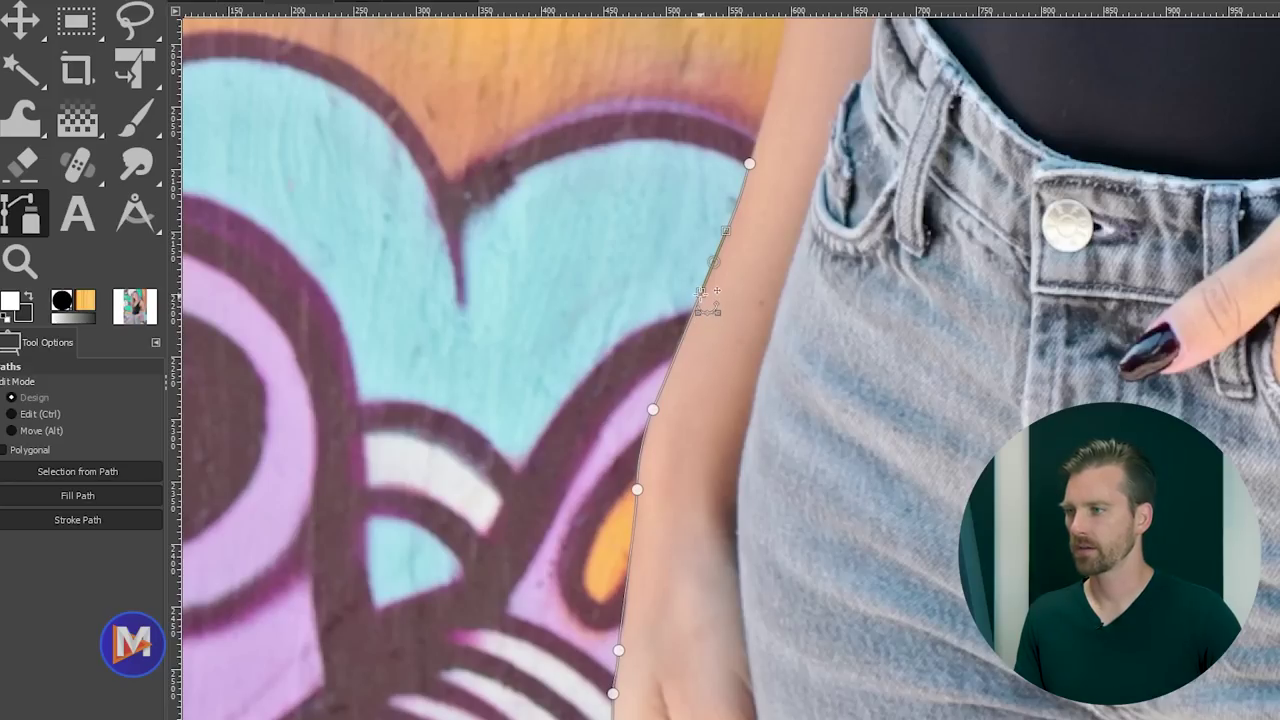
pyautogui.moveTo(700, 293)
pyautogui.mouseDown()
pyautogui.moveTo(665, 296)
pyautogui.moveTo(655, 330)
pyautogui.moveTo(740, 305)
pyautogui.moveTo(676, 328)
pyautogui.moveTo(708, 278)
pyautogui.moveTo(700, 312)
pyautogui.mouseUp()
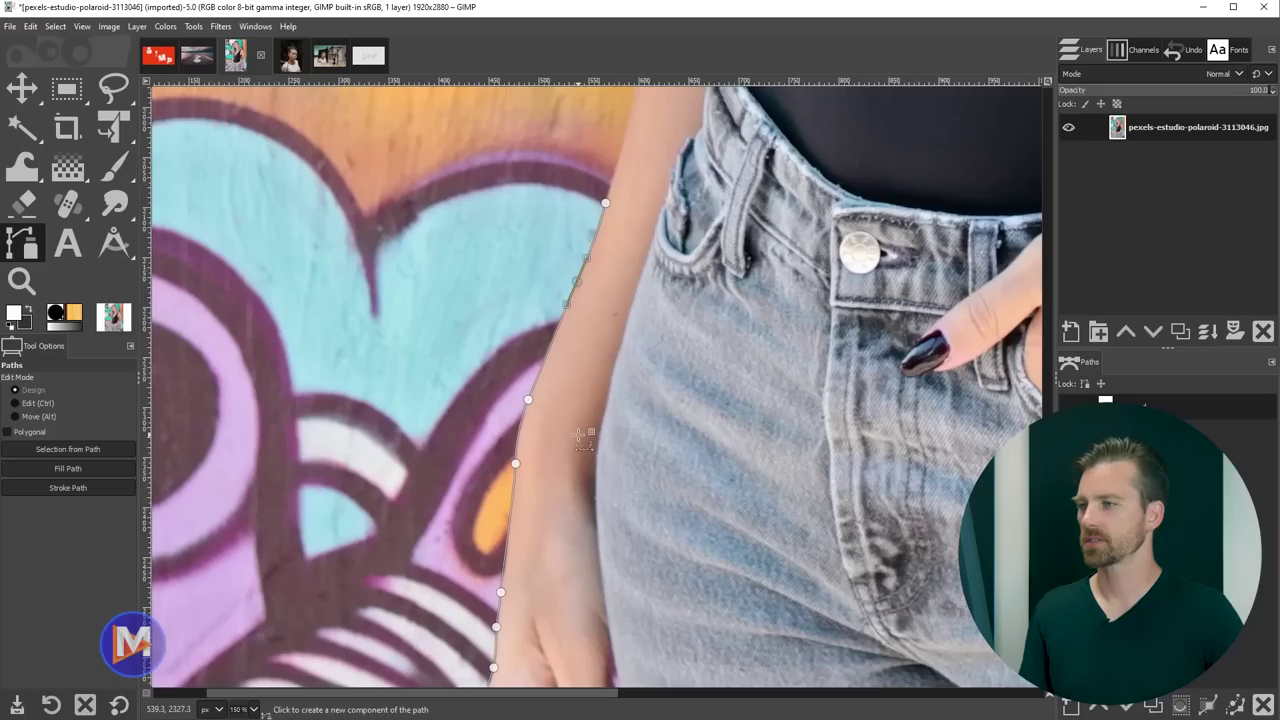
# Step: Switch to the GIMP Text Tangled in Waves image and try to select the layers stroke copy #1 and stroke copy #8 together
pyautogui.click(157, 56)
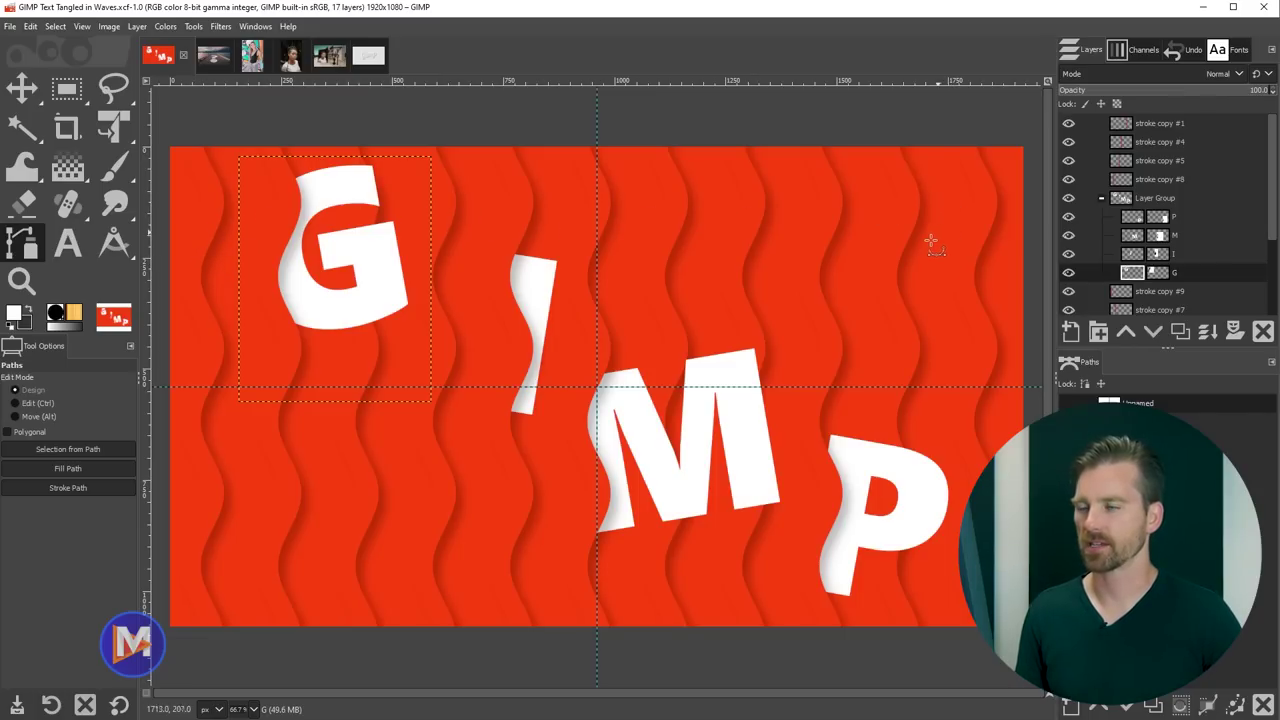
pyautogui.click(1121, 122)
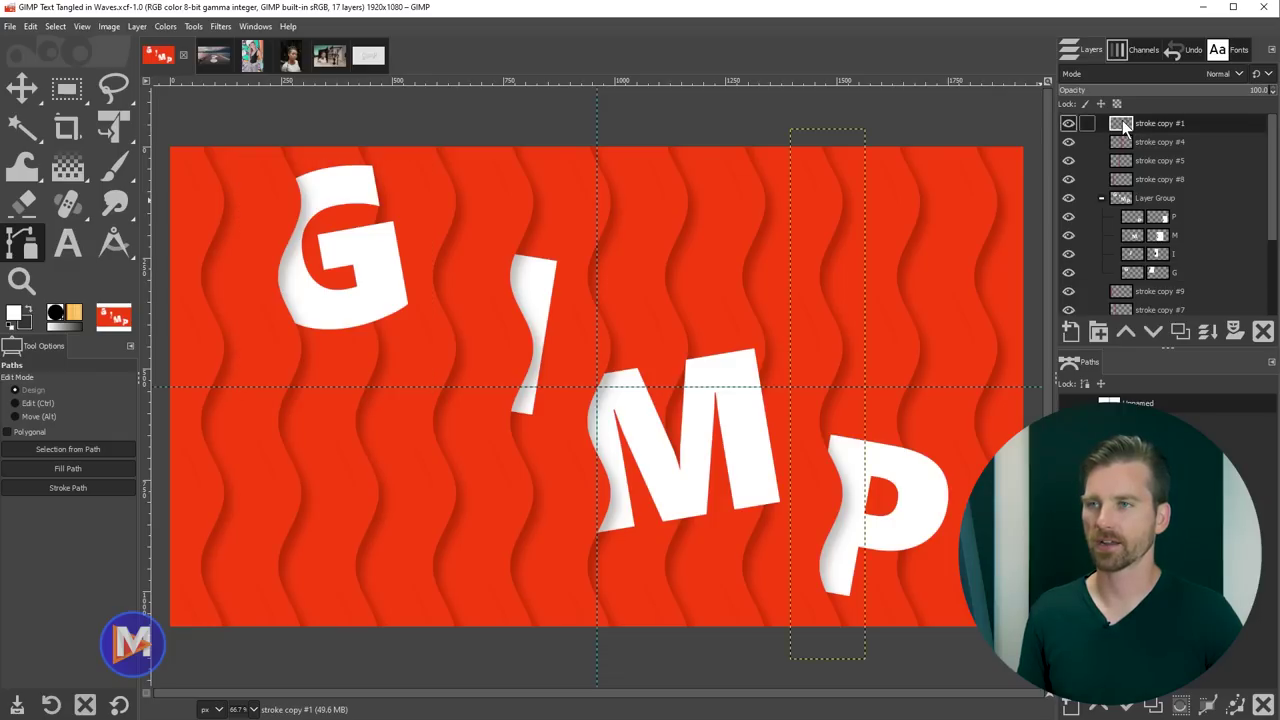
pyautogui.click(1127, 182)
pyautogui.keyDown('ctrl'); pyautogui.click(1127, 182); pyautogui.keyUp('ctrl')
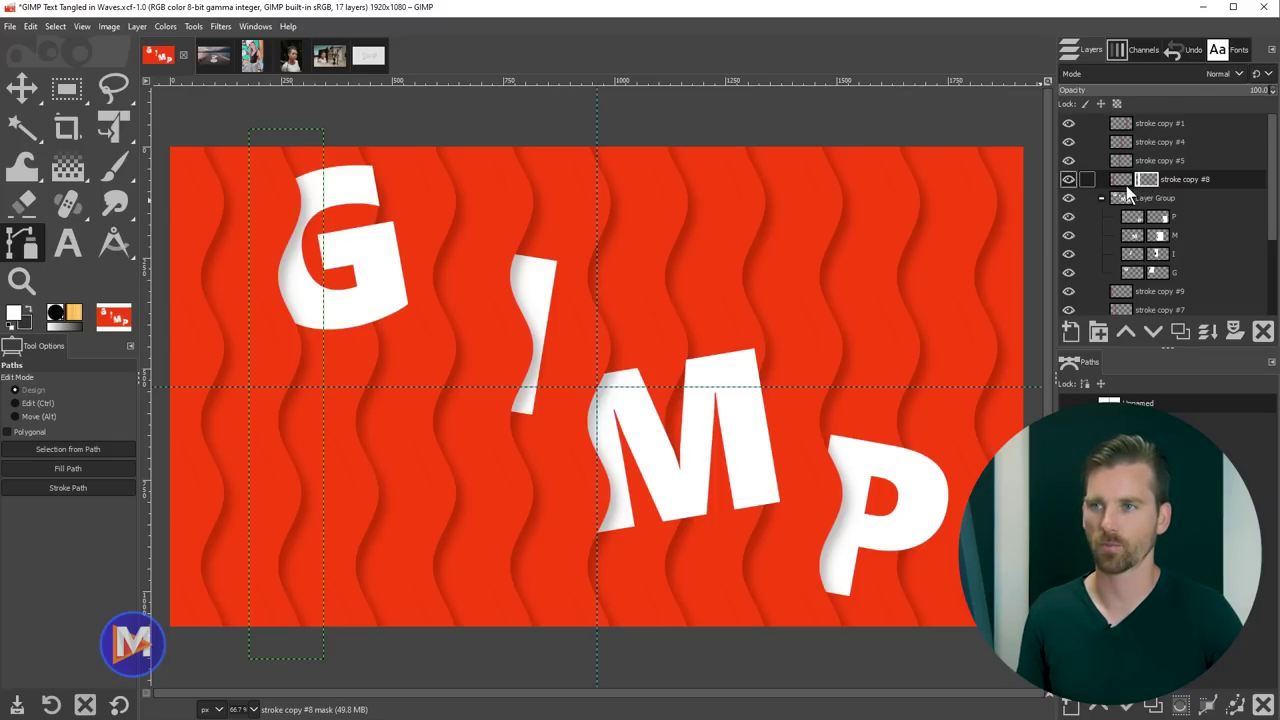
pyautogui.hotkey('ctrl', 'z')
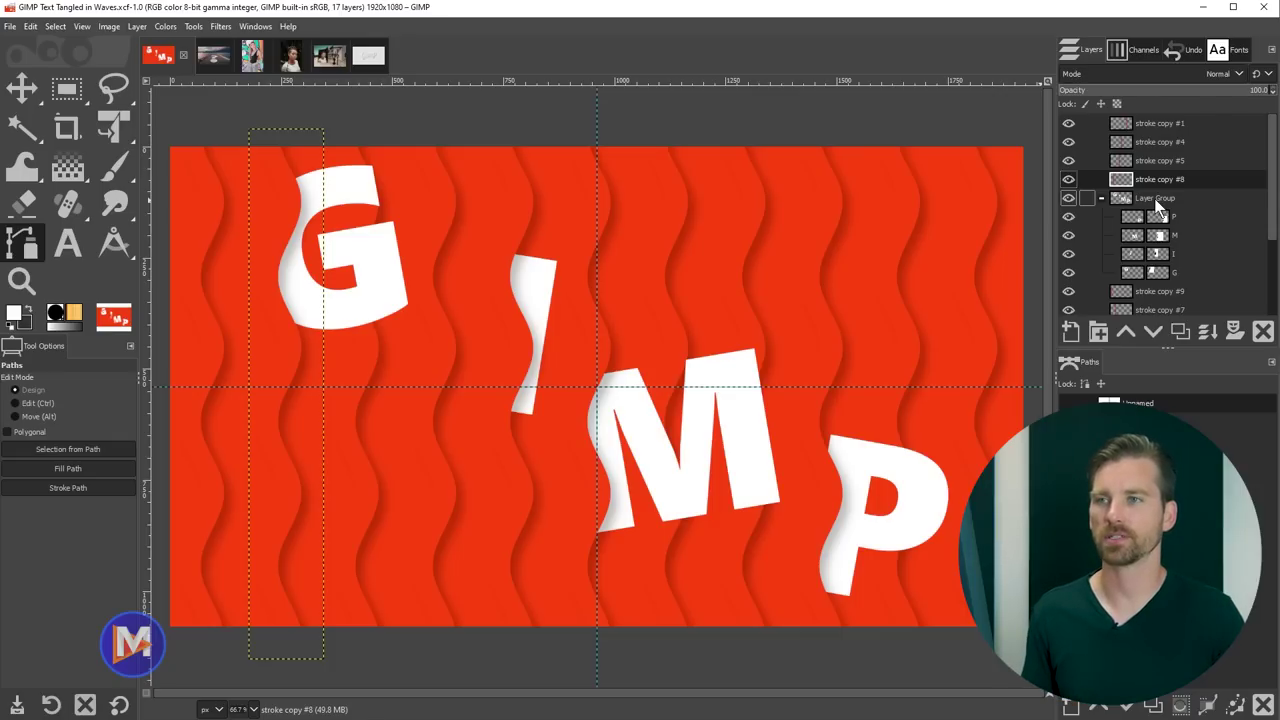
# Step: Link all the stroke layers from stroke copy #1 down to stroke, collapse the Layer Group, and make stroke copy #1 active
pyautogui.click(1087, 123)
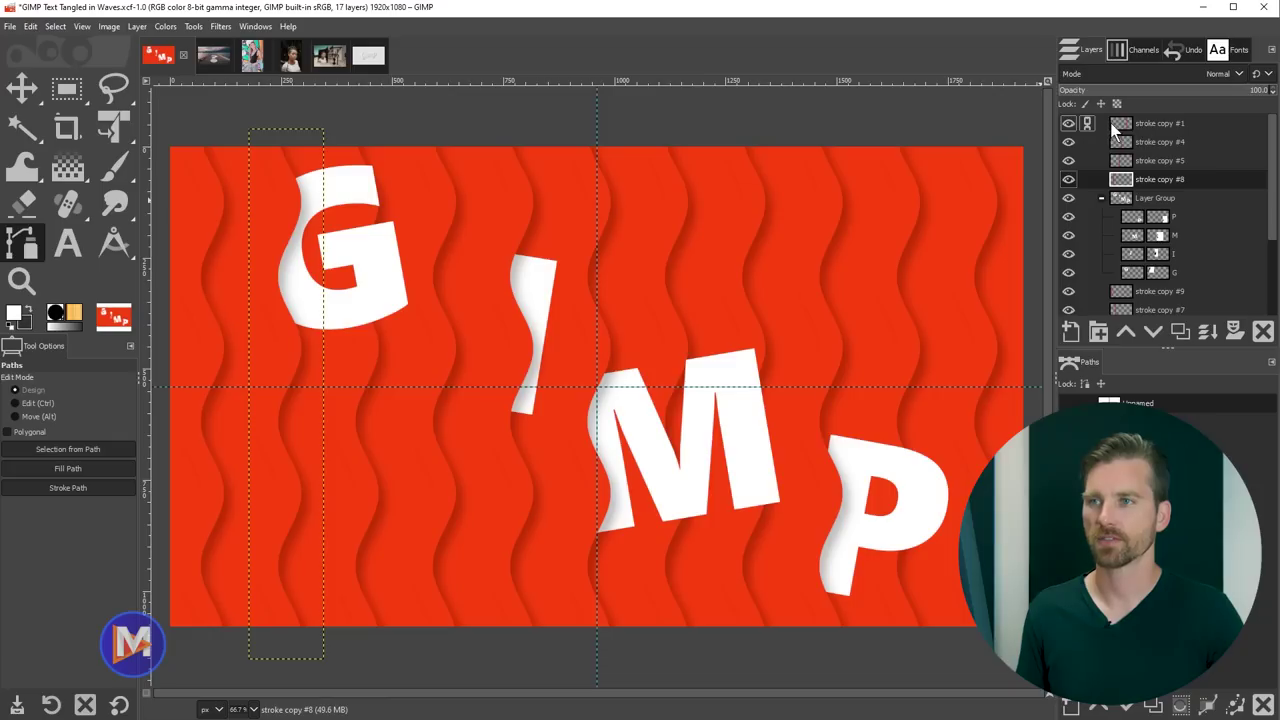
pyautogui.click(1120, 123)
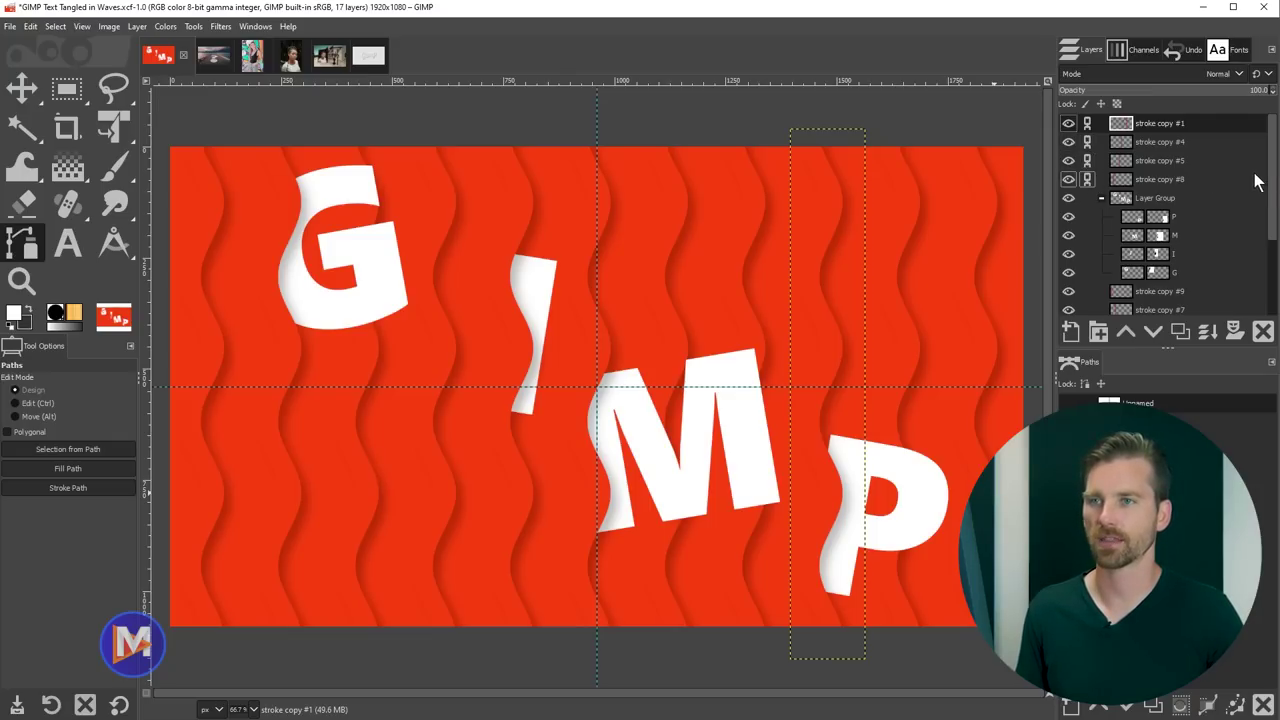
pyautogui.moveTo(1273, 175); pyautogui.dragTo(1270, 215)
pyautogui.click(1102, 133)
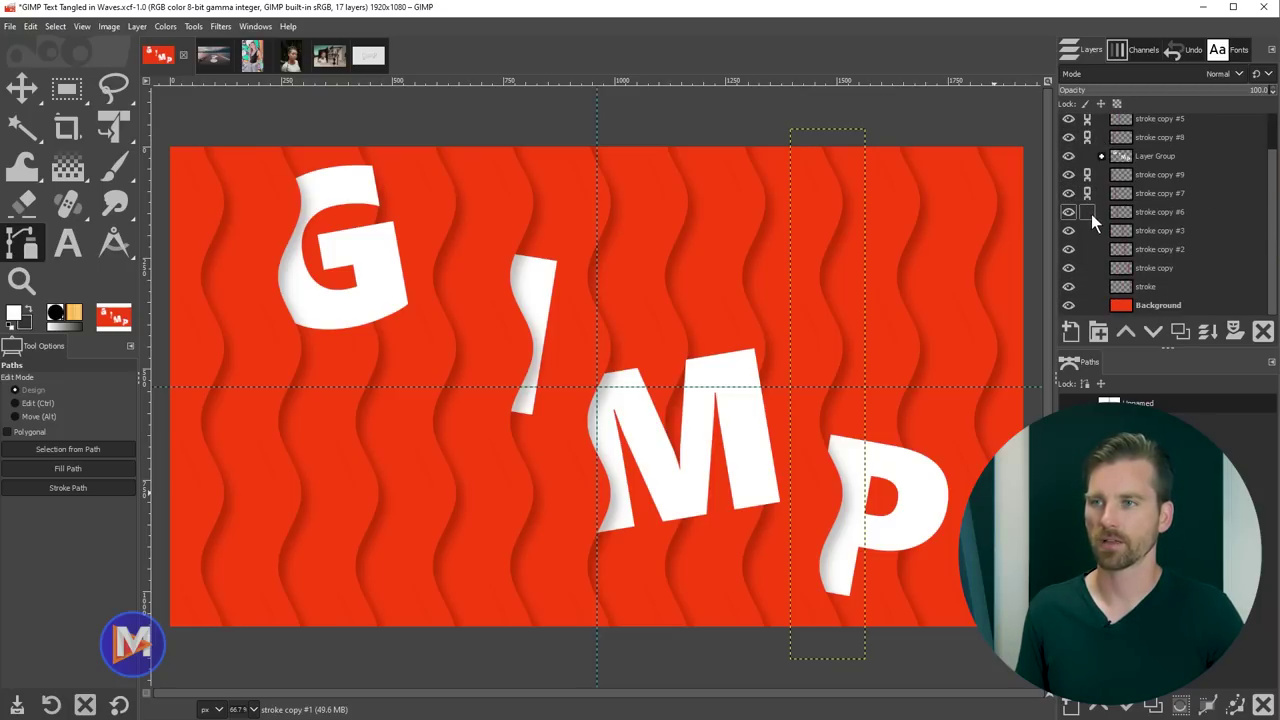
pyautogui.click(1088, 287)
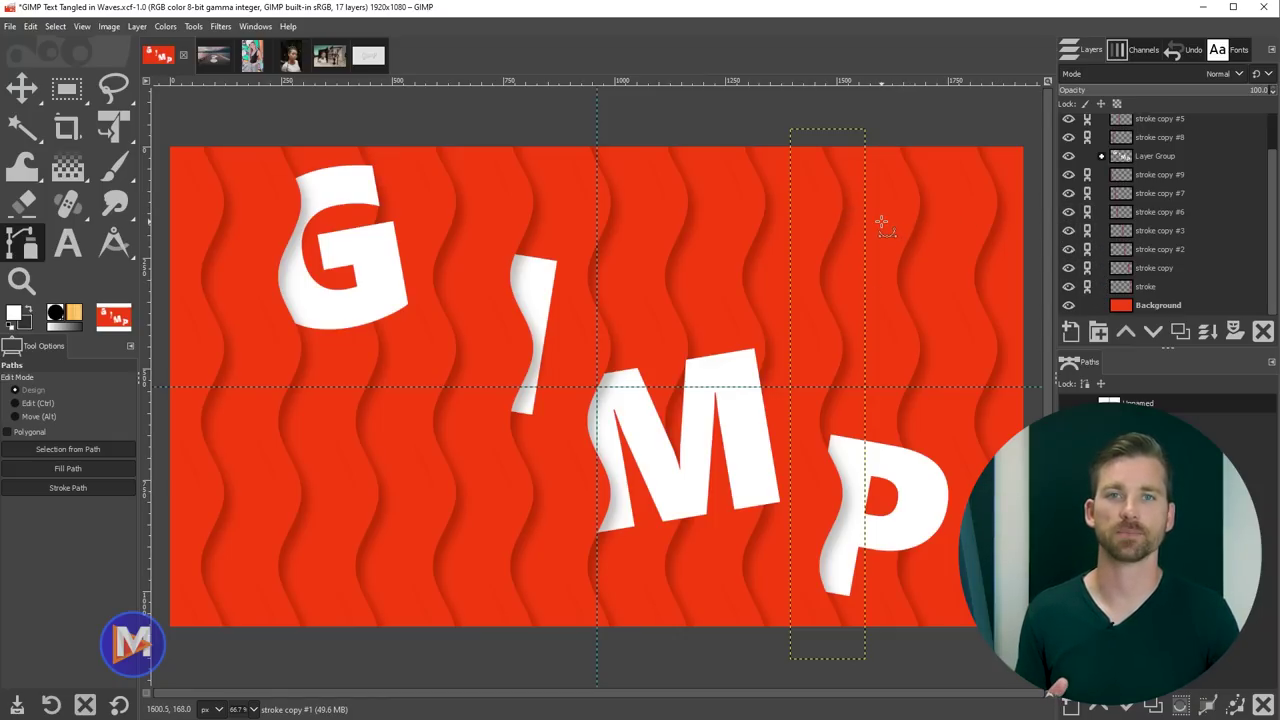
# Step: Try moving the linked stroke layers and scaling them together, with stroke copy #1 at 153 × 1080 px, and undo the changes
pyautogui.press('m')
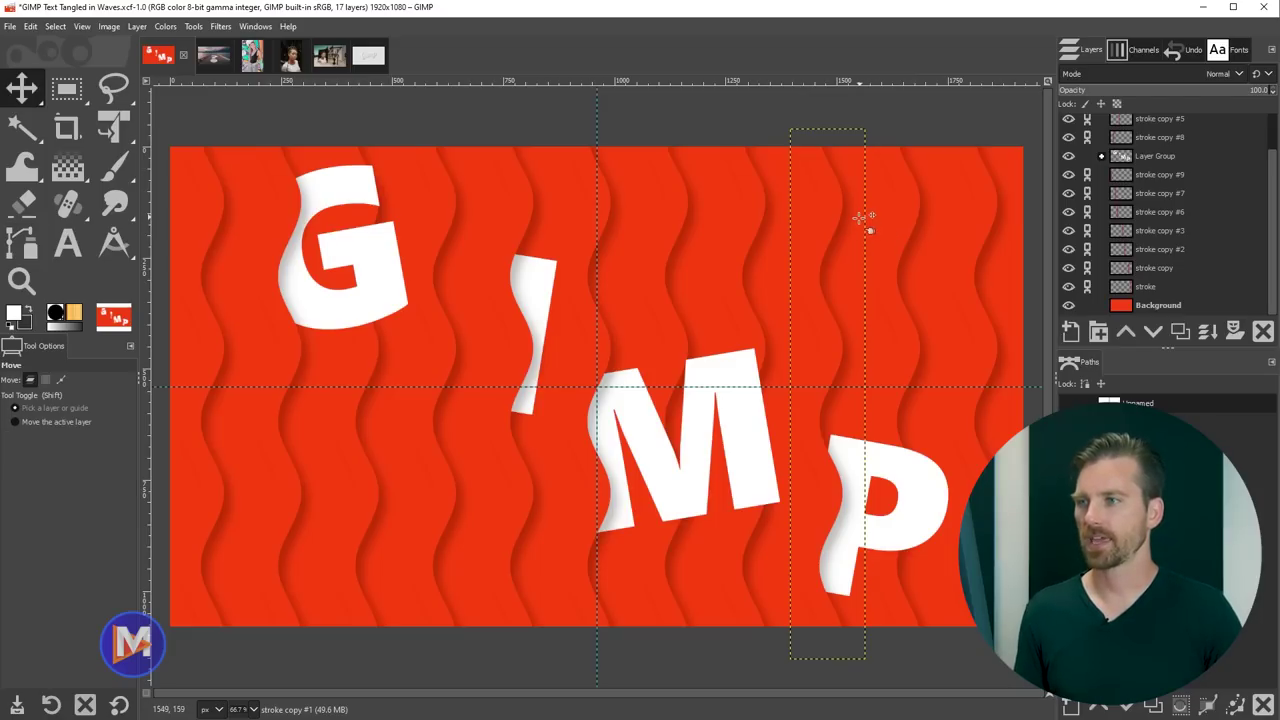
pyautogui.moveTo(836, 208); pyautogui.dragTo(808, 206)
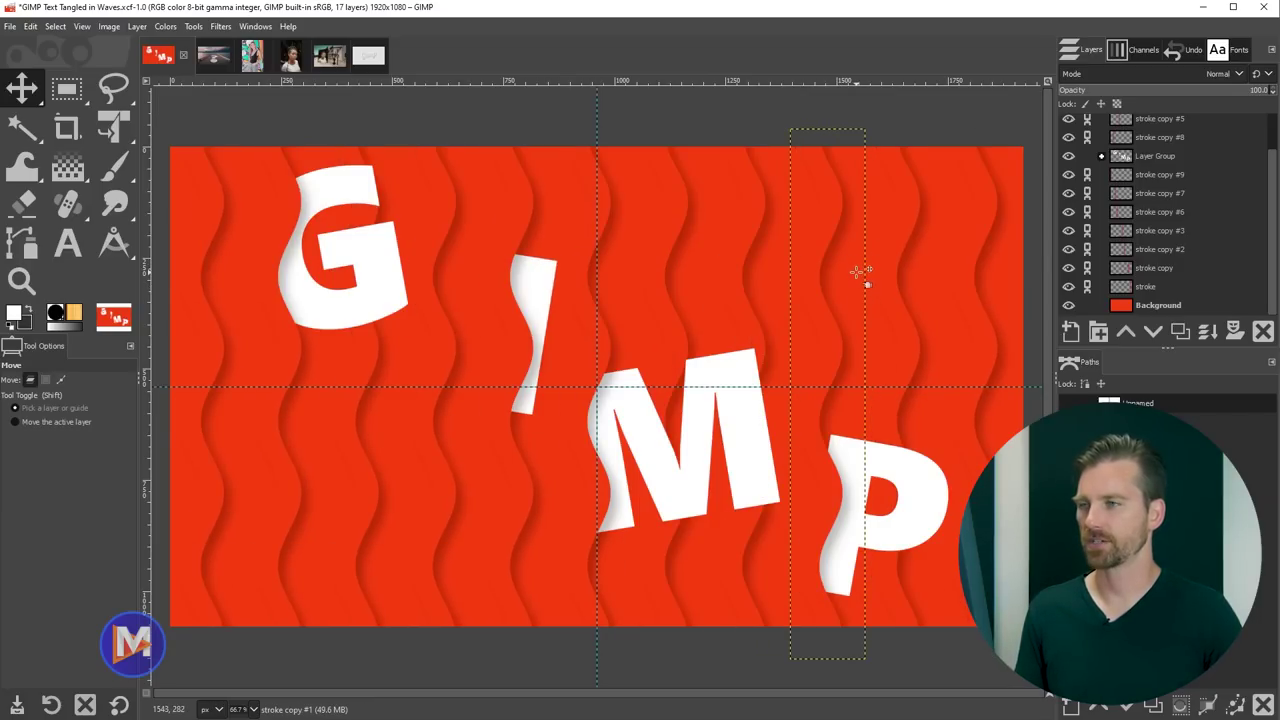
pyautogui.press('shift')
pyautogui.hotkey('shift', 's')
pyautogui.click(853, 268)
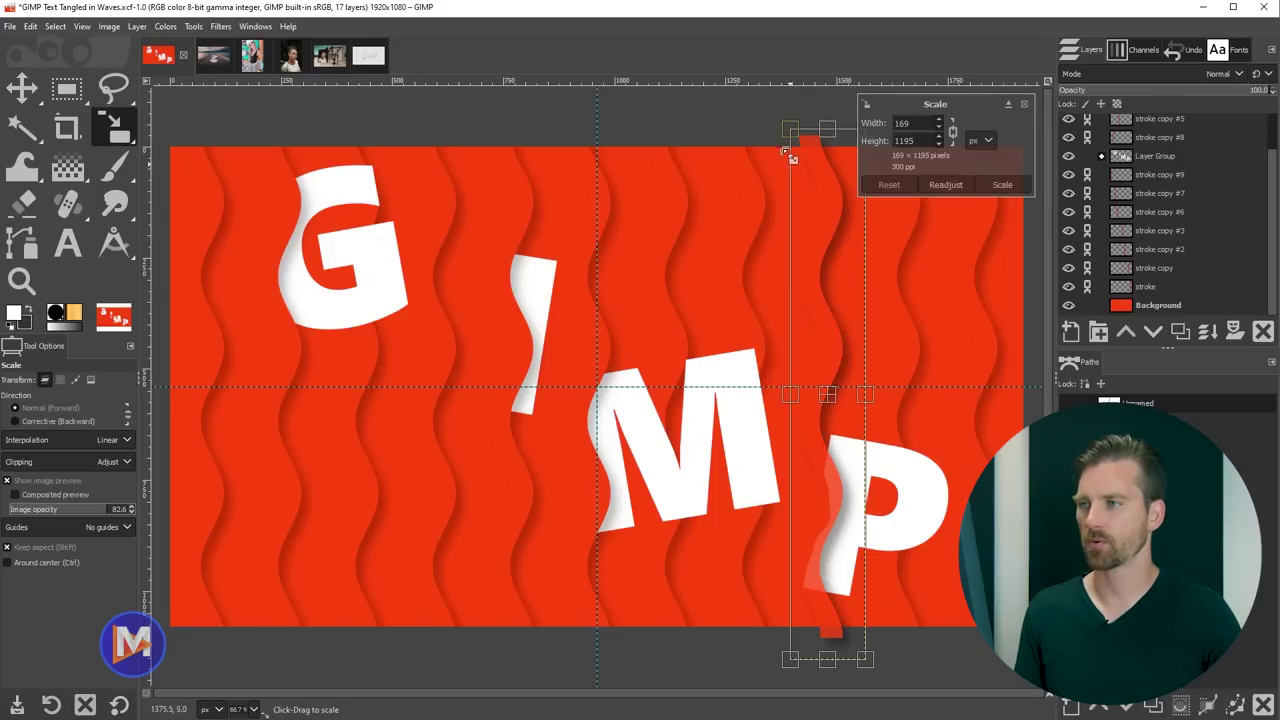
pyautogui.moveTo(831, 156); pyautogui.dragTo(831, 180)
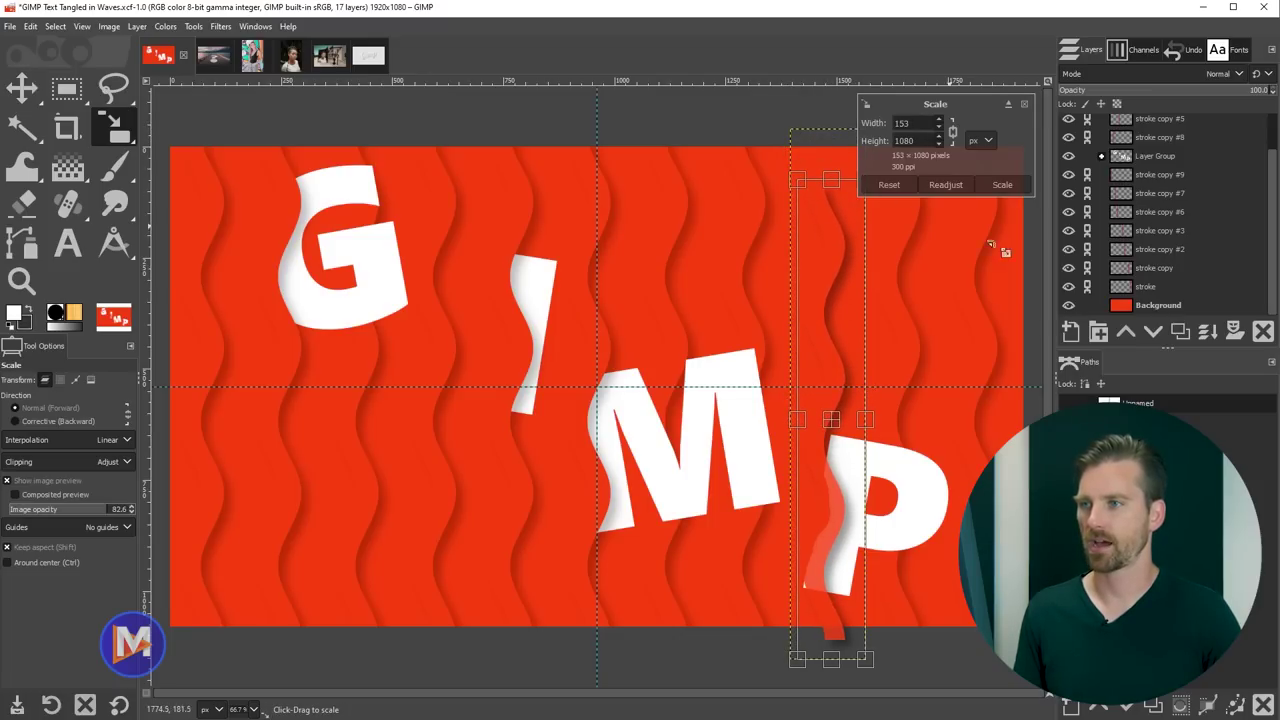
pyautogui.click(1012, 186)
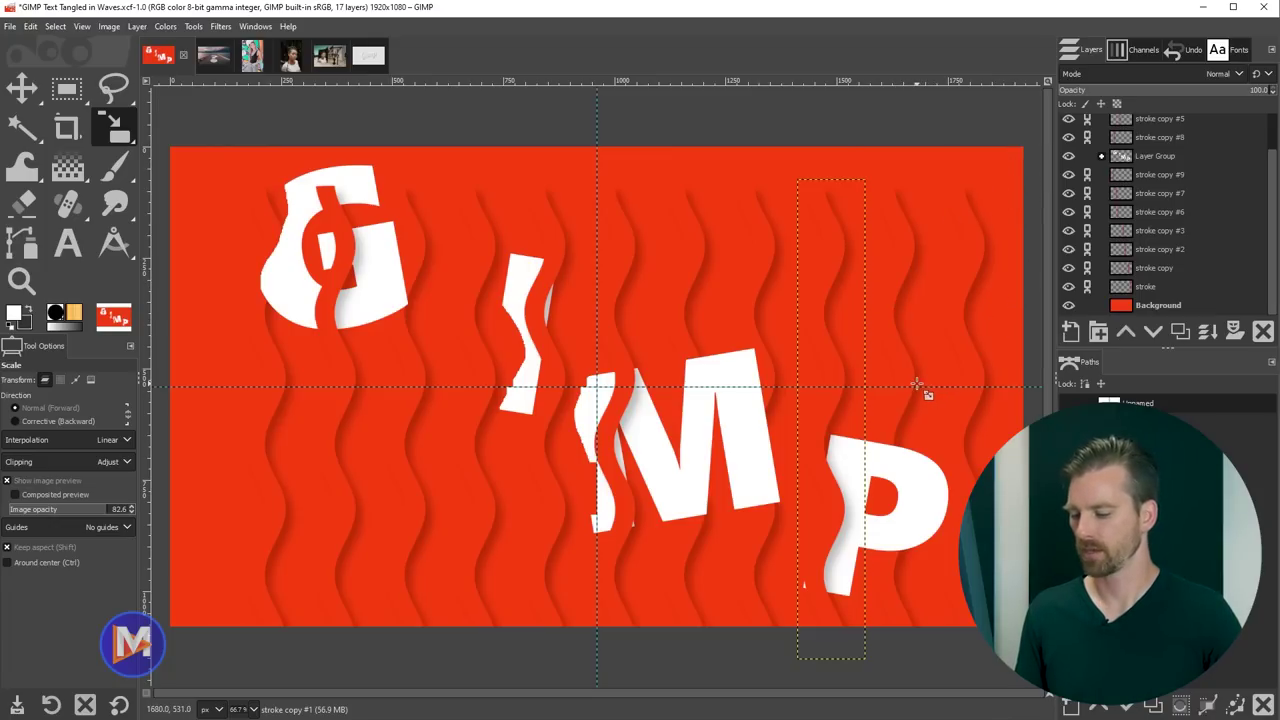
pyautogui.hotkey('ctrl', 'z')
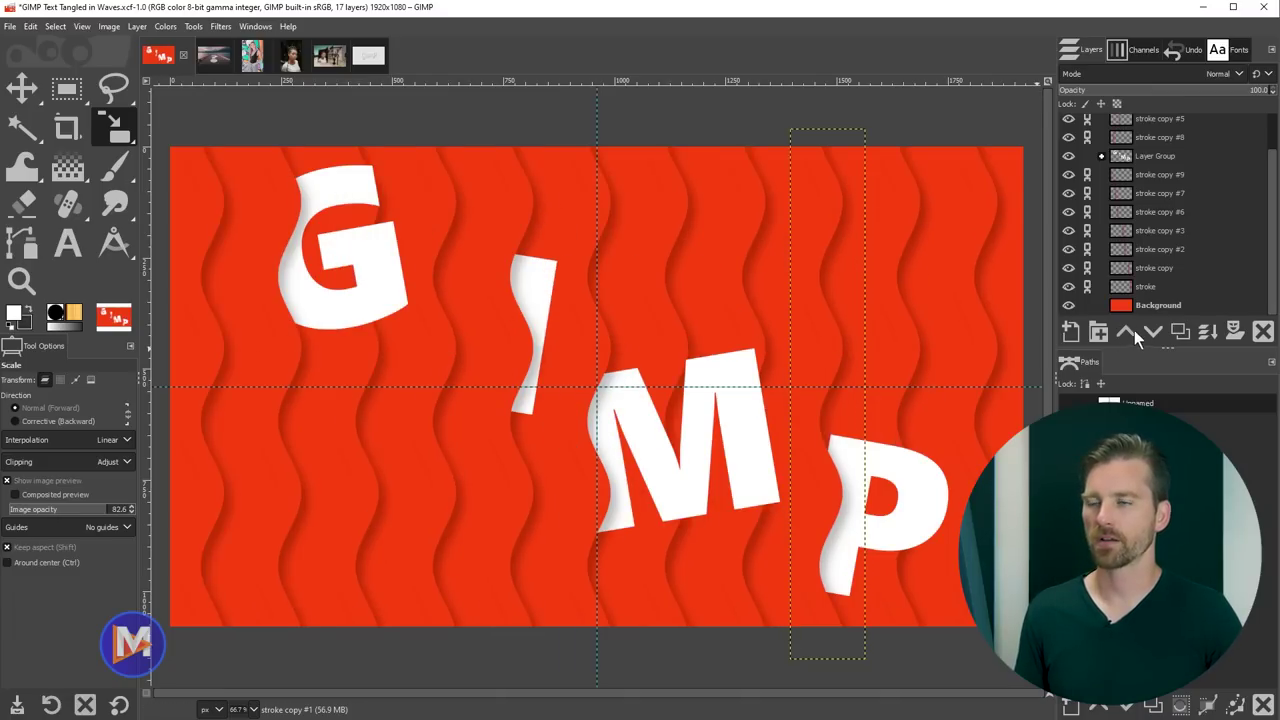
# Step: Link all layers at once, including Layer Group and Background, and clear every link in the layer stack
pyautogui.scroll(1, 1110, 292)
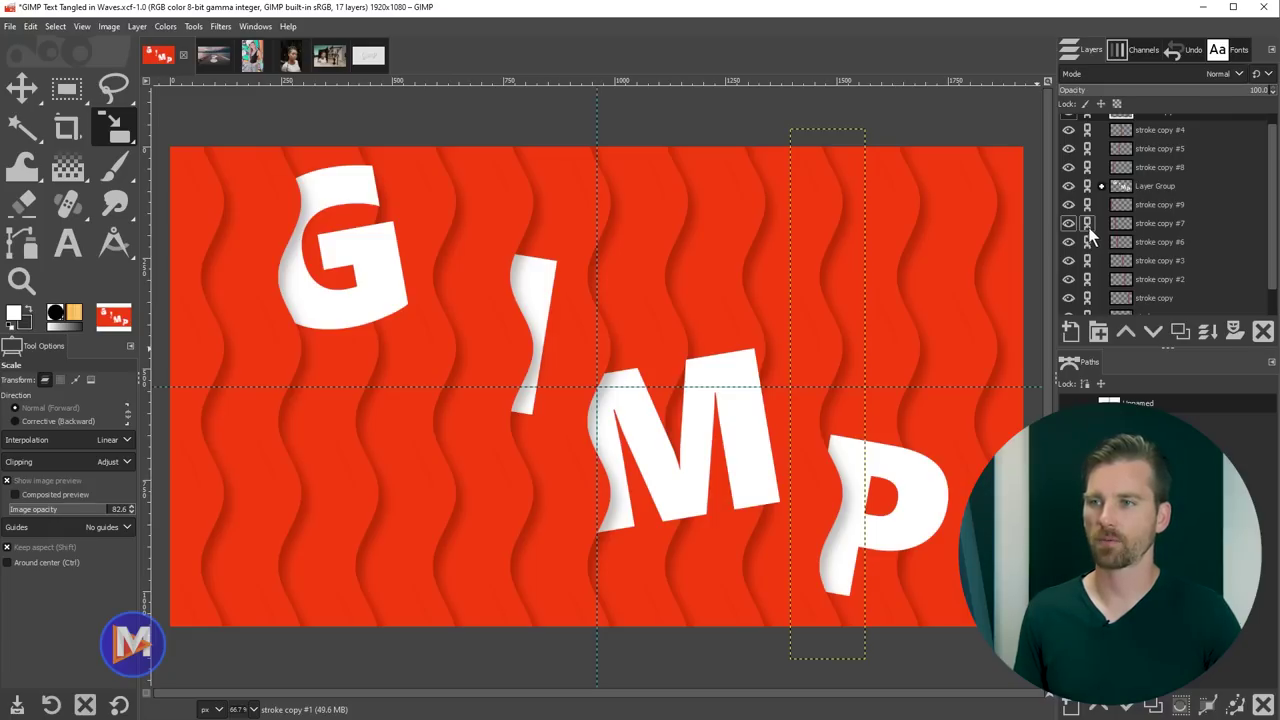
pyautogui.scroll(-1, 1092, 299)
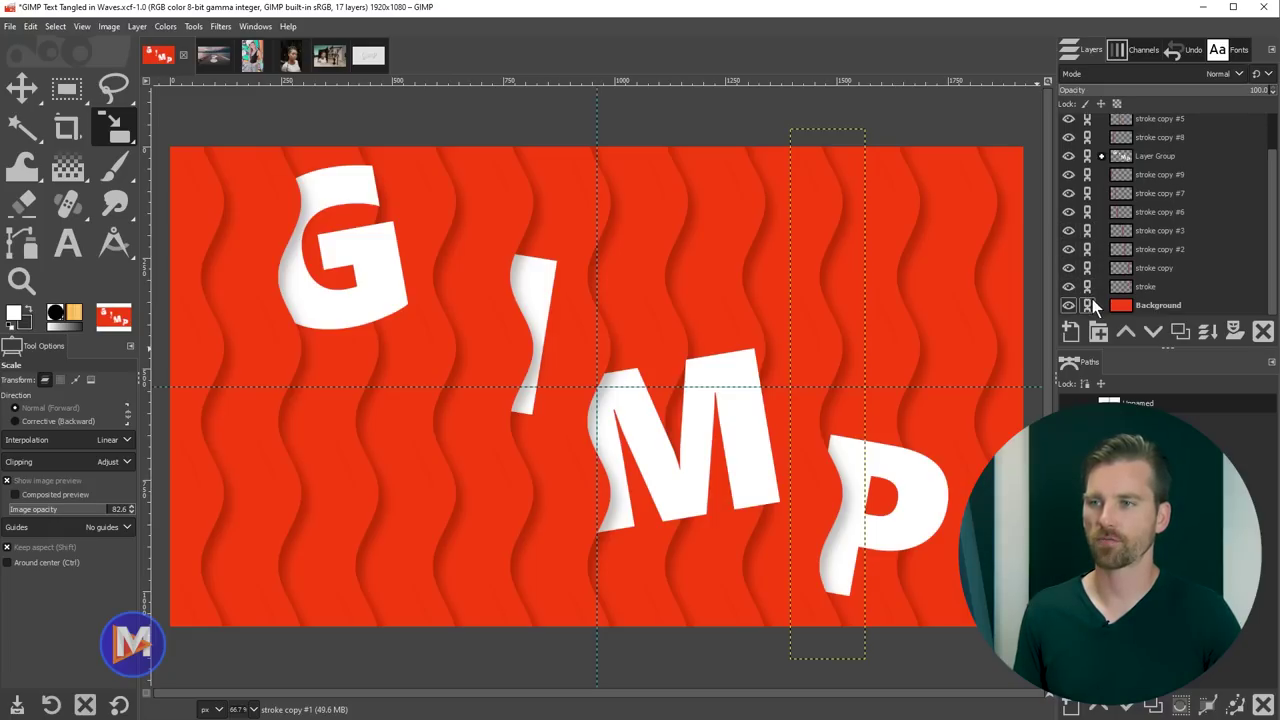
pyautogui.keyDown('shift'); pyautogui.click(1087, 175); pyautogui.keyUp('shift')
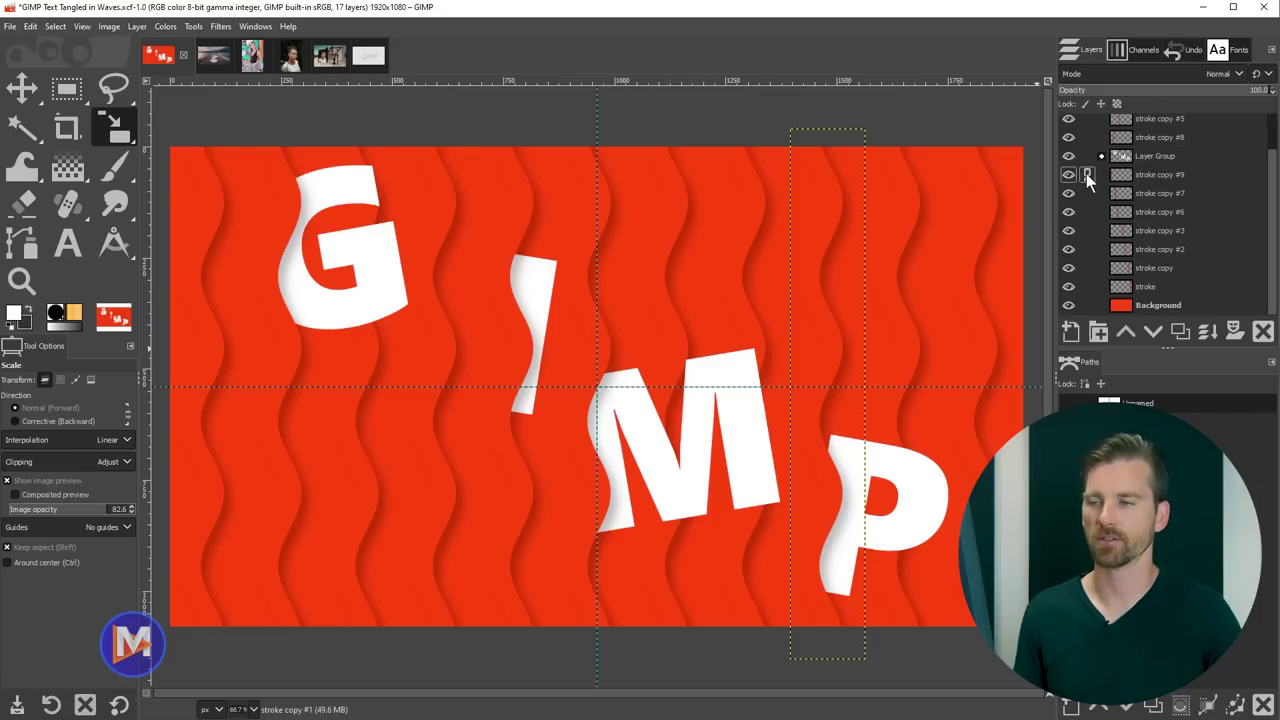
pyautogui.click(1086, 174)
pyautogui.scroll(2, 1124, 279)
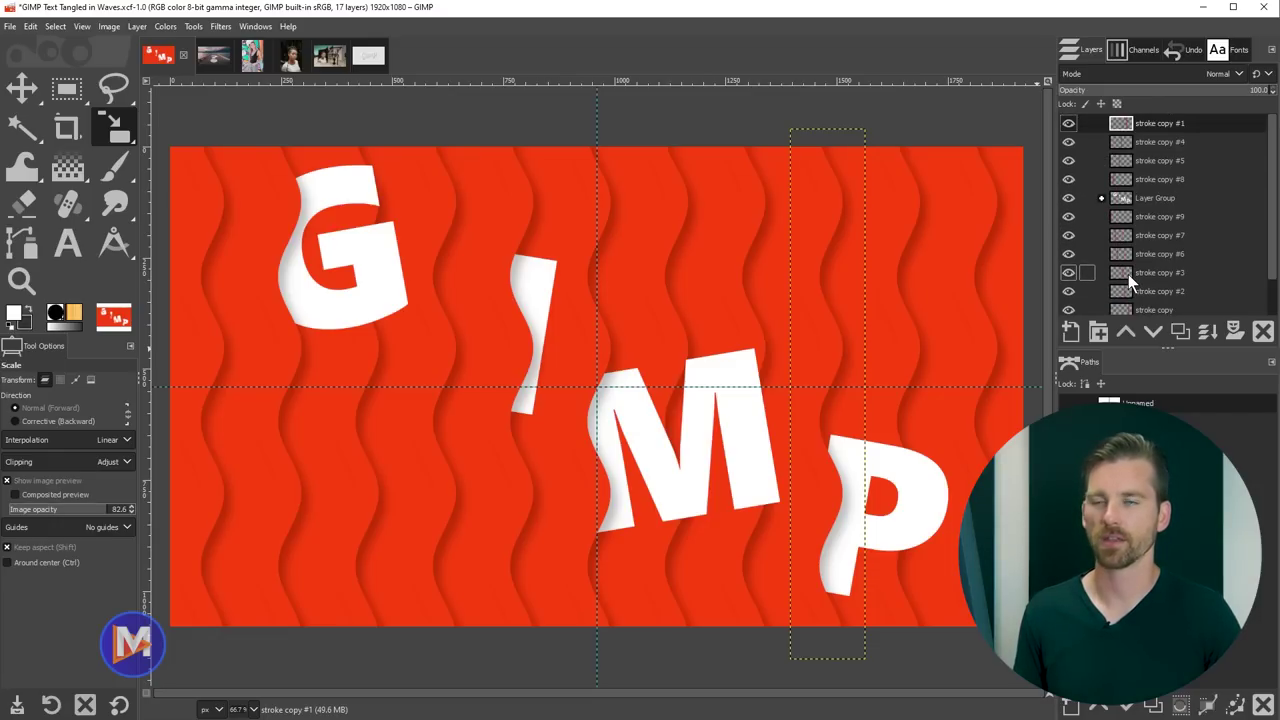
# Step: Link the whole layer stack, try unlinking Layer Group and Background individually, and clear all the links again
pyautogui.keyDown('shift'); pyautogui.click(1086, 140); pyautogui.keyUp('shift')
pyautogui.scroll(-1, 1117, 234)
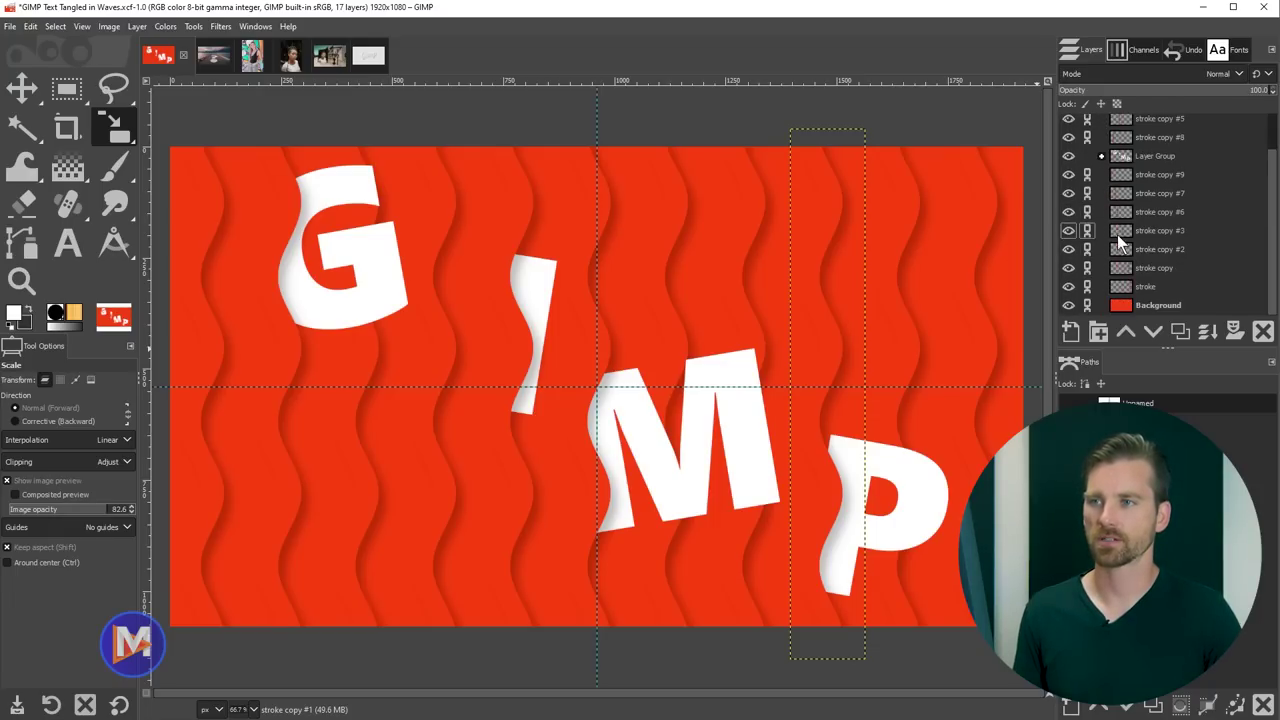
pyautogui.click(1088, 305)
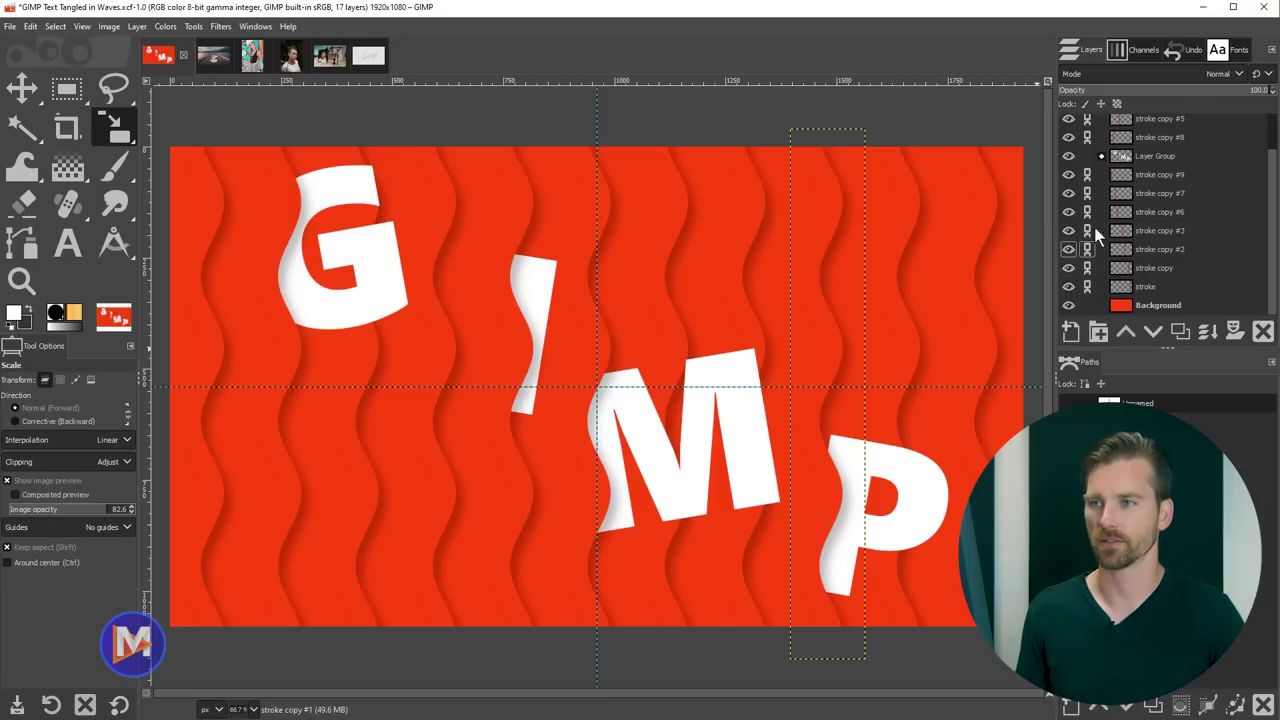
pyautogui.hotkey('ctrl', 'z')
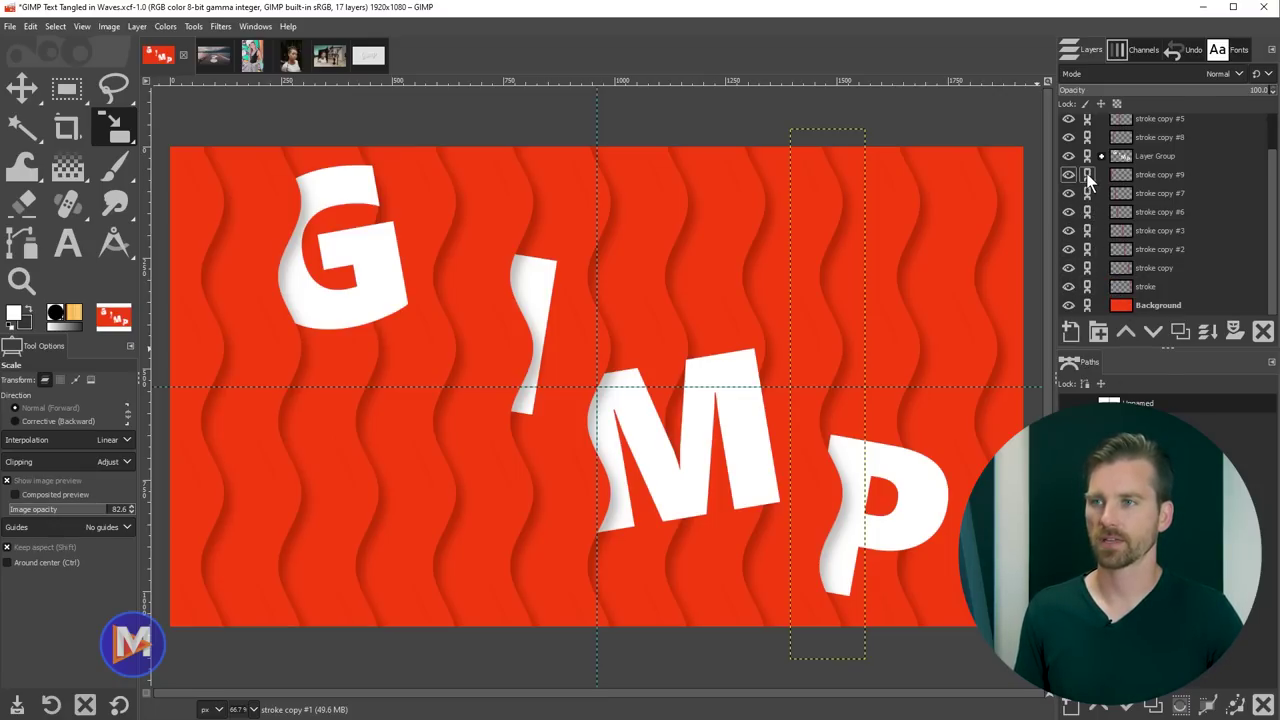
pyautogui.keyDown('shift'); pyautogui.click(1088, 177); pyautogui.keyUp('shift')
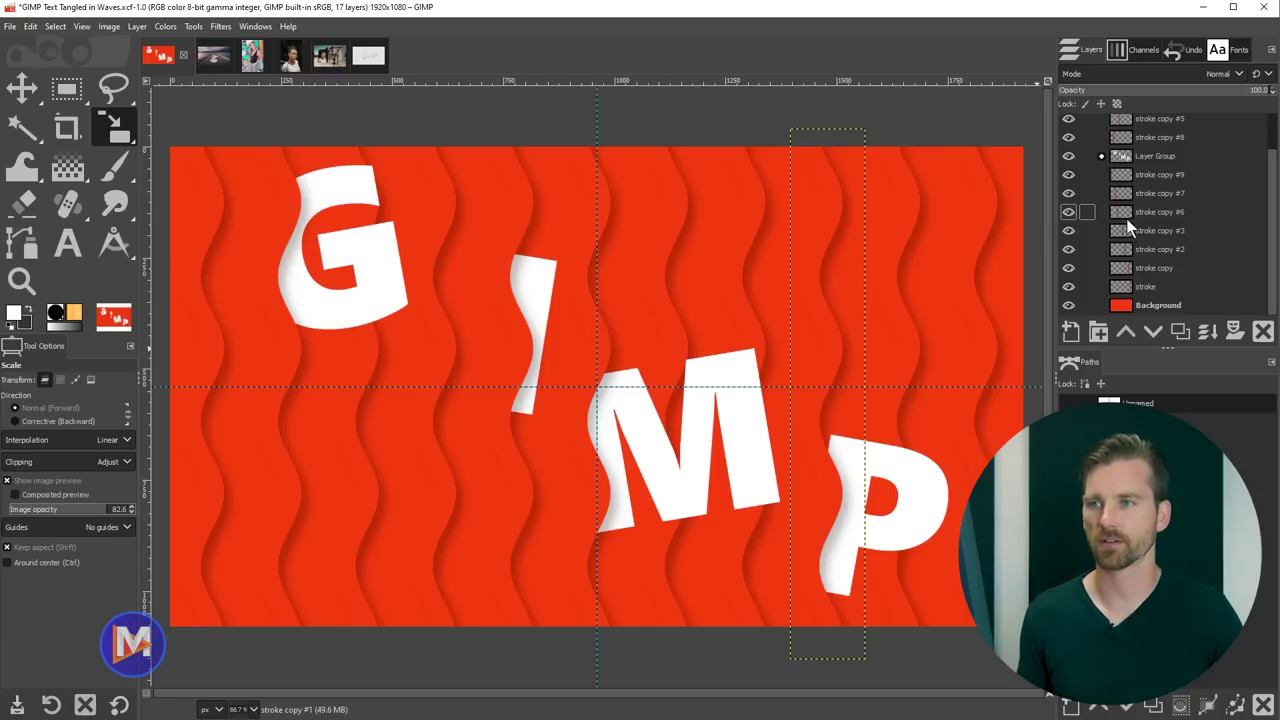
# Step: Make Layer Group active, try scaling it as a unit to 1427 × 886 px, and cancel the scaling
pyautogui.click(1119, 157)
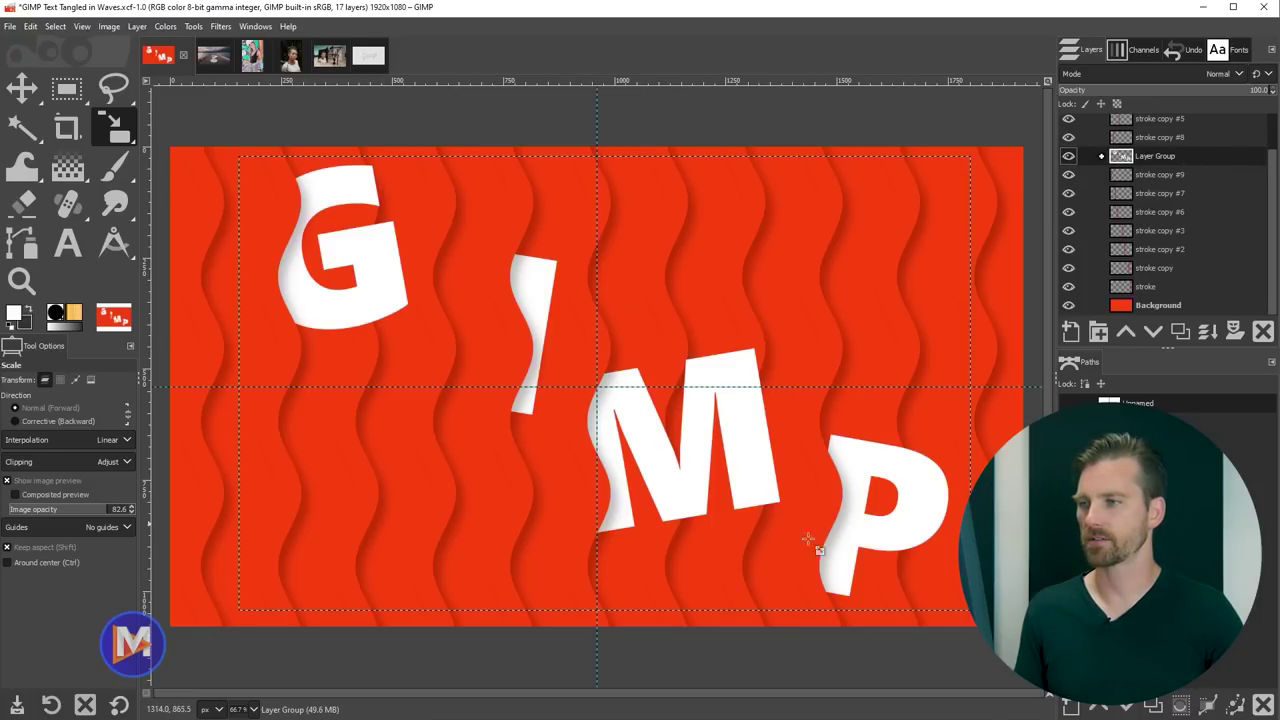
pyautogui.click(384, 249)
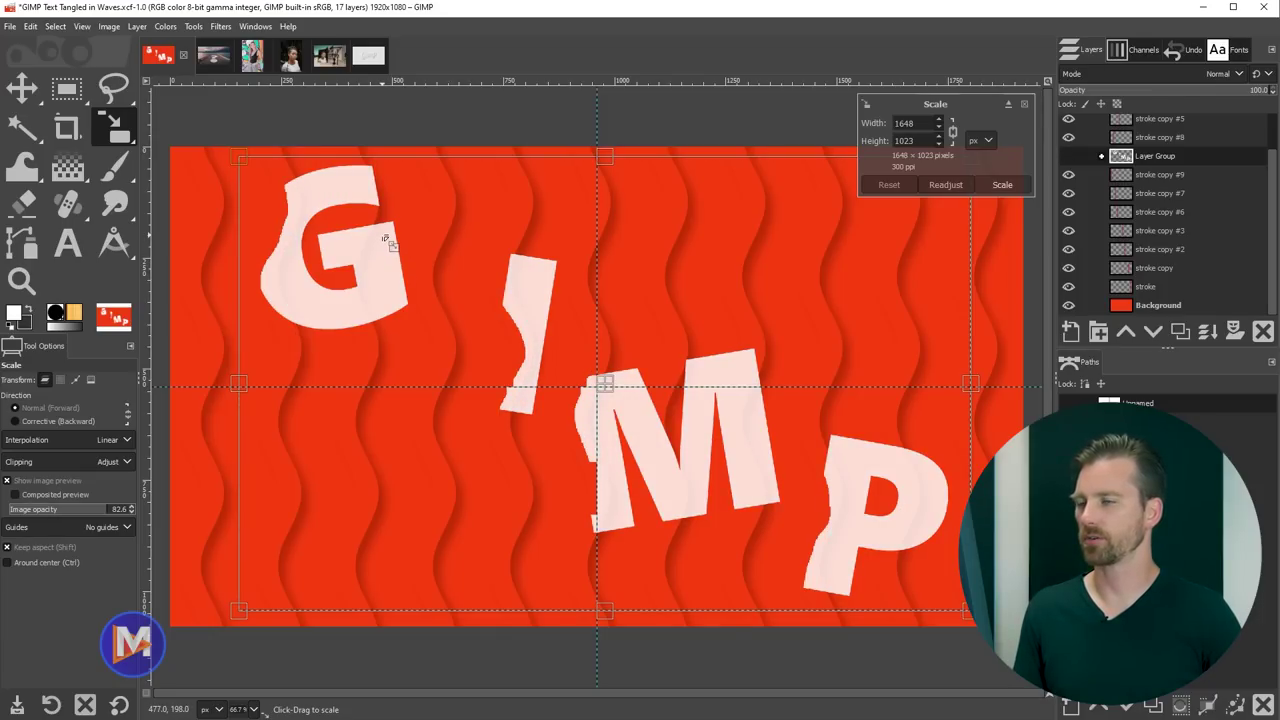
pyautogui.moveTo(237, 157); pyautogui.dragTo(358, 202)
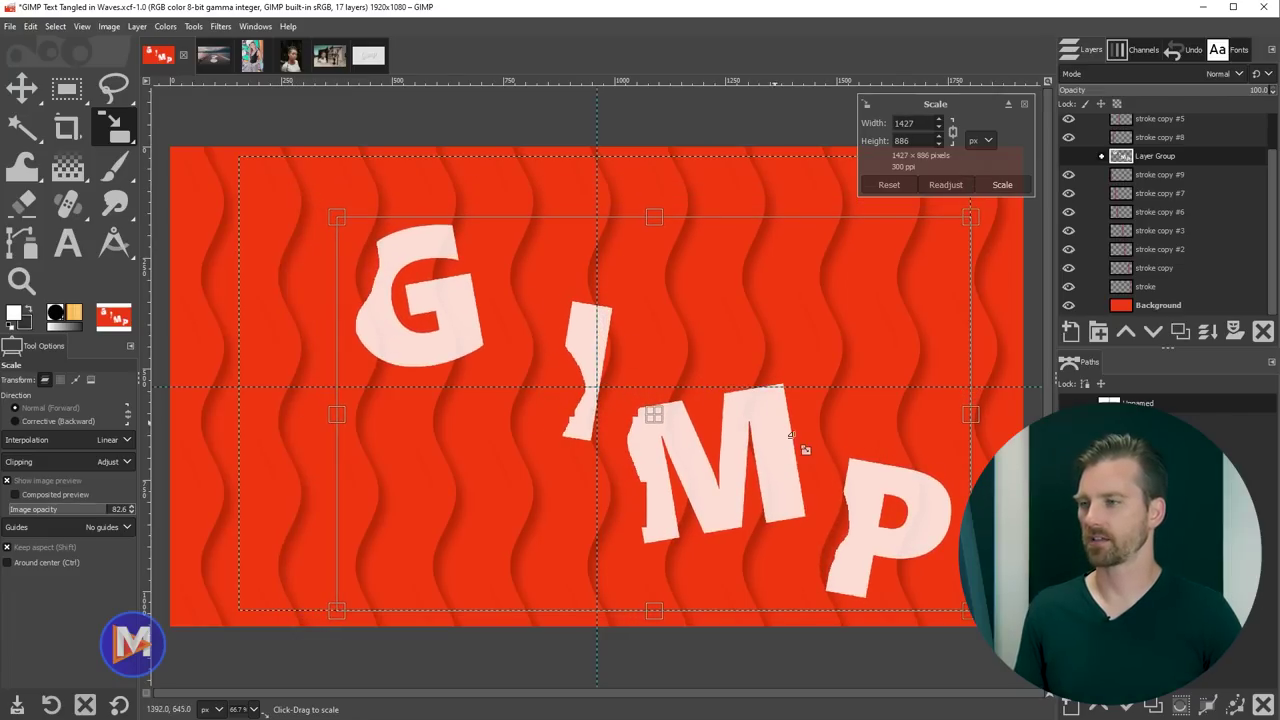
pyautogui.hotkey('ctrl', 'z')
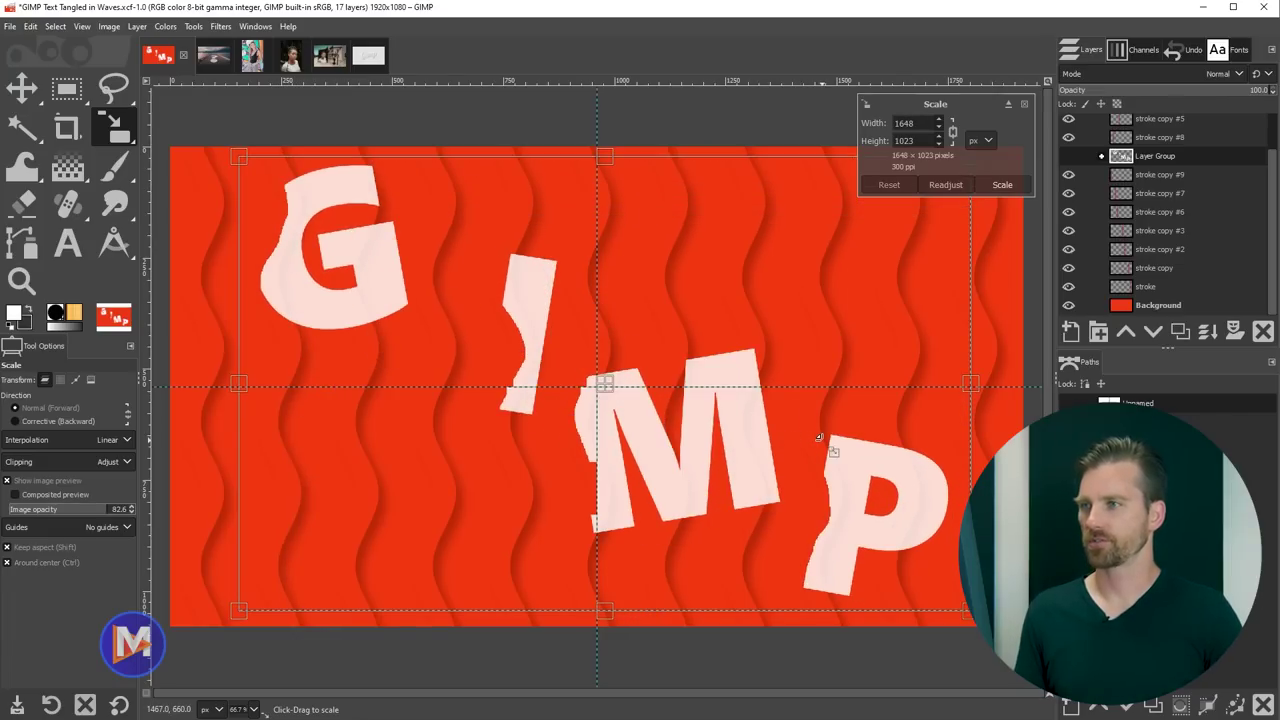
pyautogui.click(1024, 104)
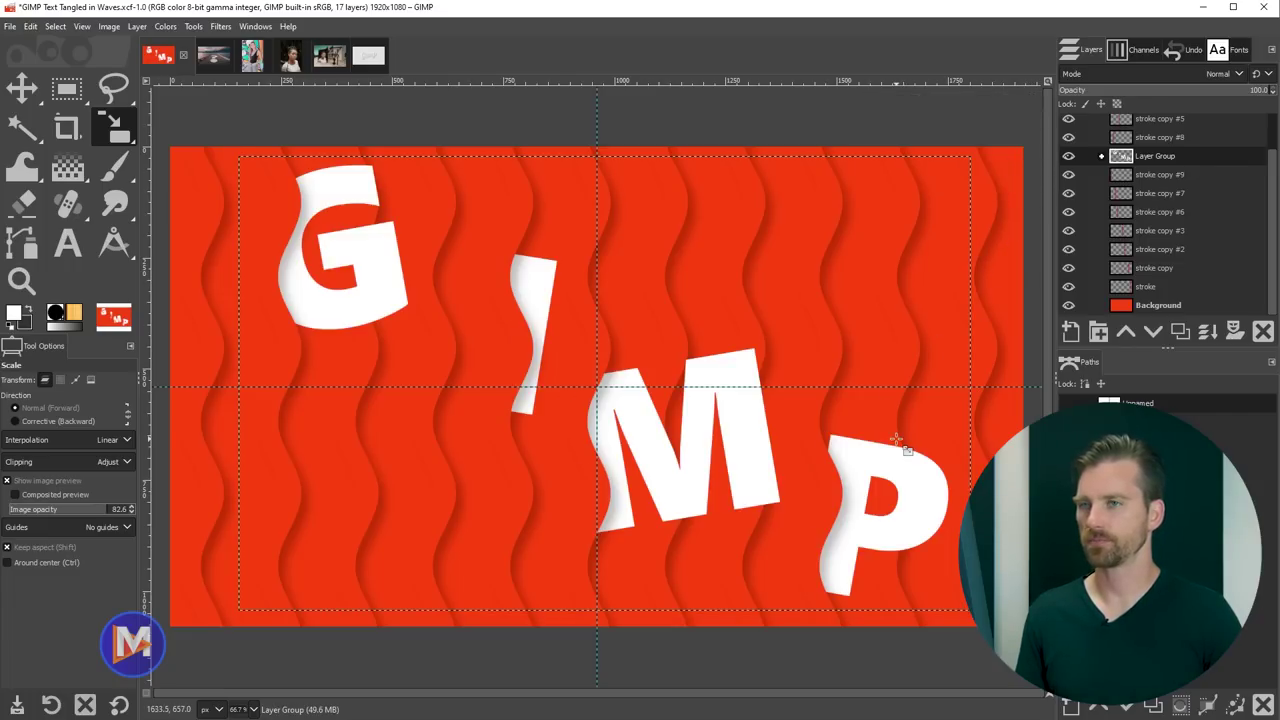
# Step: Try moving Layer Group by its letter G with the Move tool set to pick a layer, and undo the moves
pyautogui.press('m')
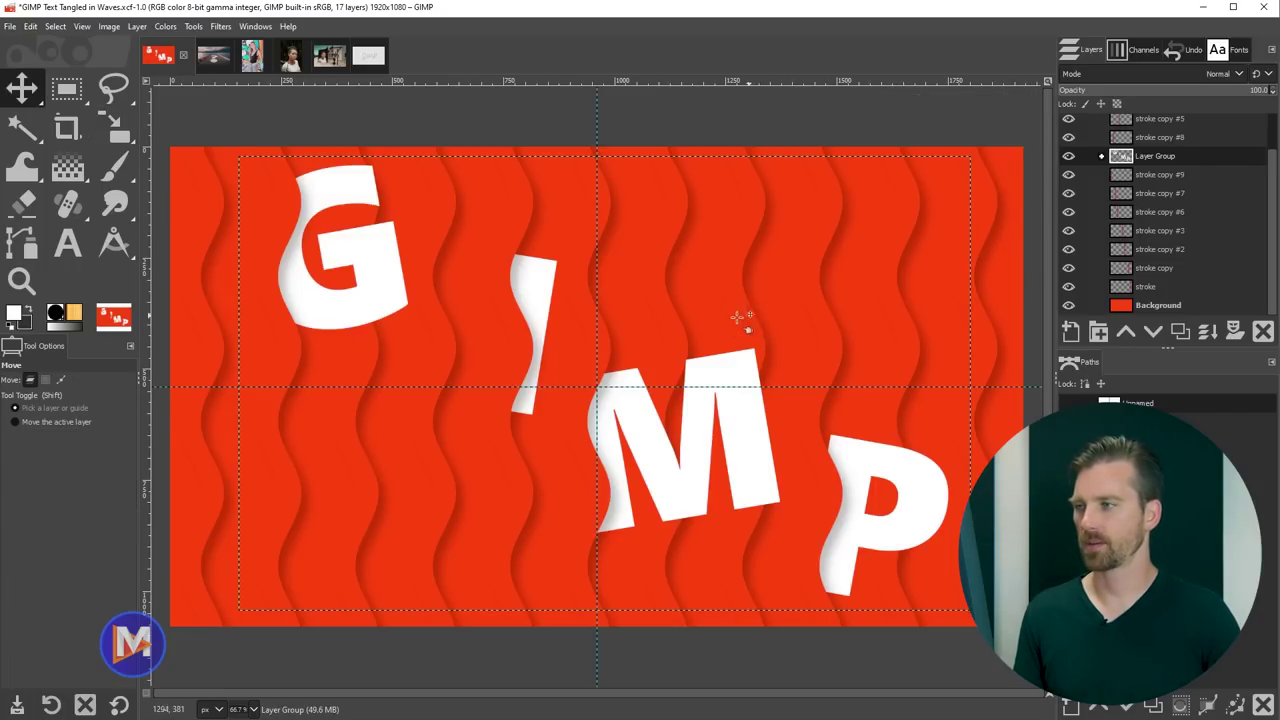
pyautogui.moveTo(352, 190); pyautogui.dragTo(410, 254)
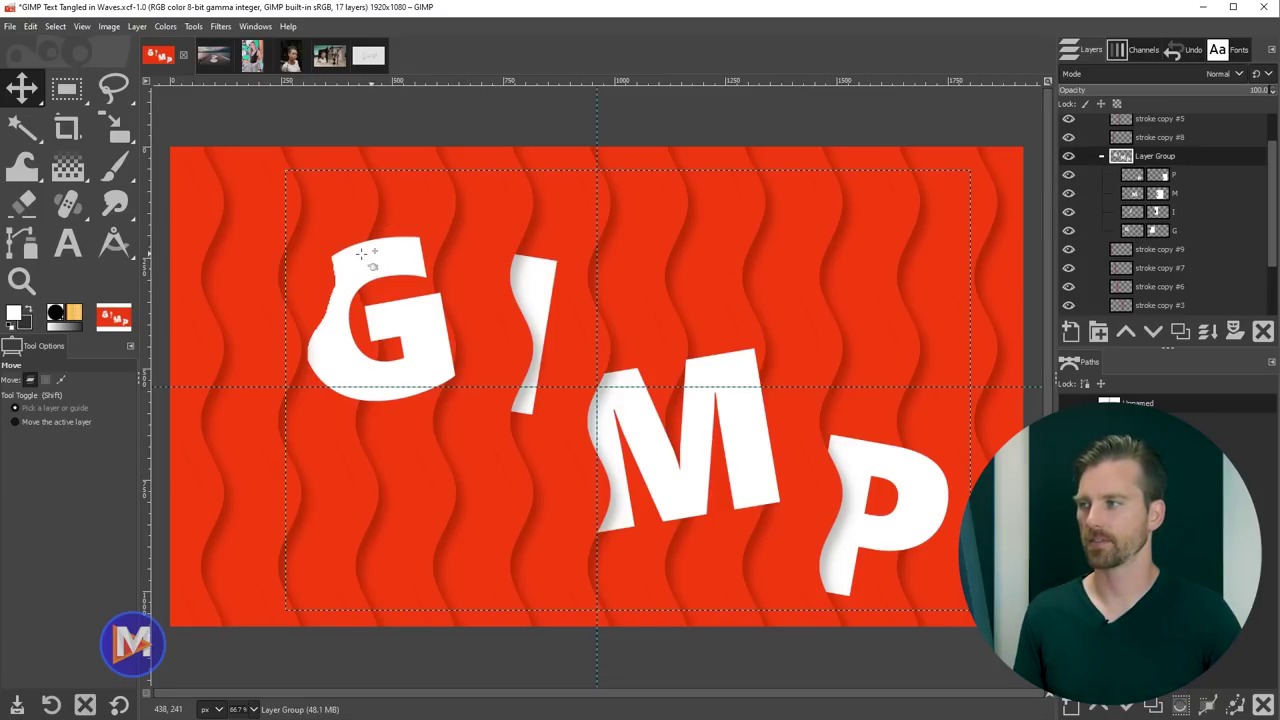
pyautogui.moveTo(385, 268); pyautogui.dragTo(405, 254)
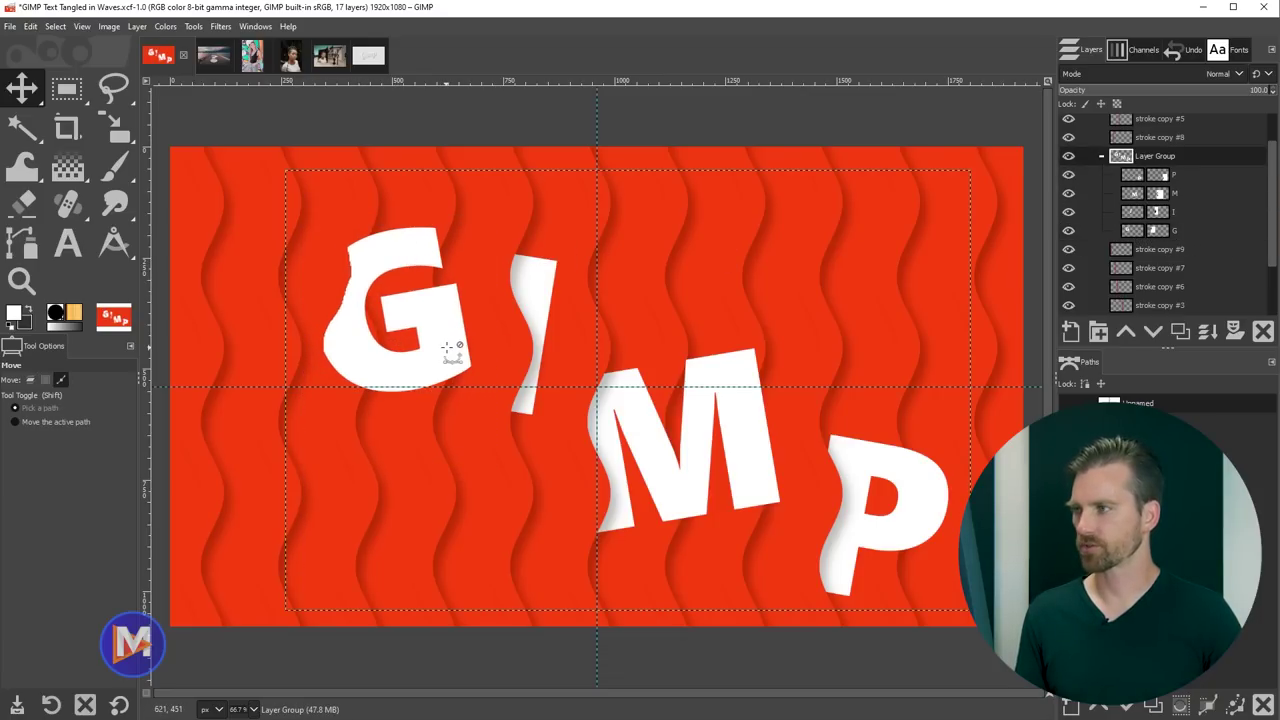
pyautogui.hotkey('ctrl', 'z')
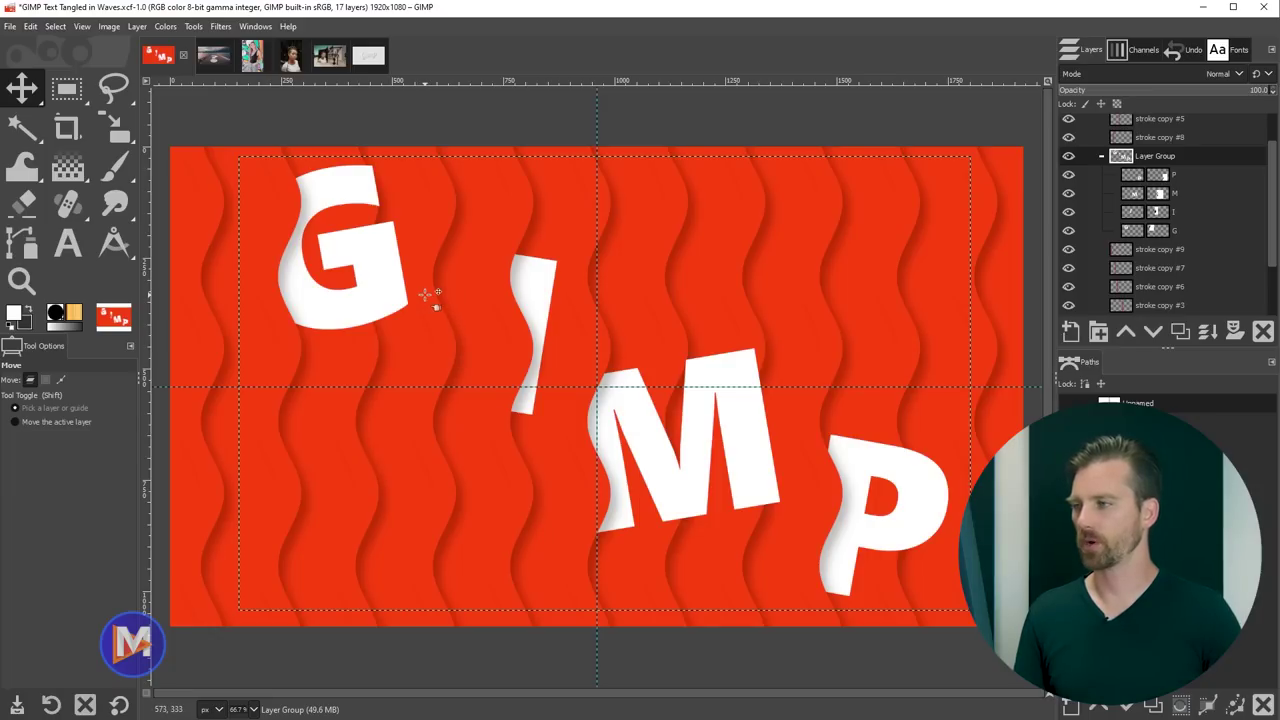
# Step: Try moving the whole Layer Group slightly by temporarily moving only the active layer, and undo the move
pyautogui.press('shift')
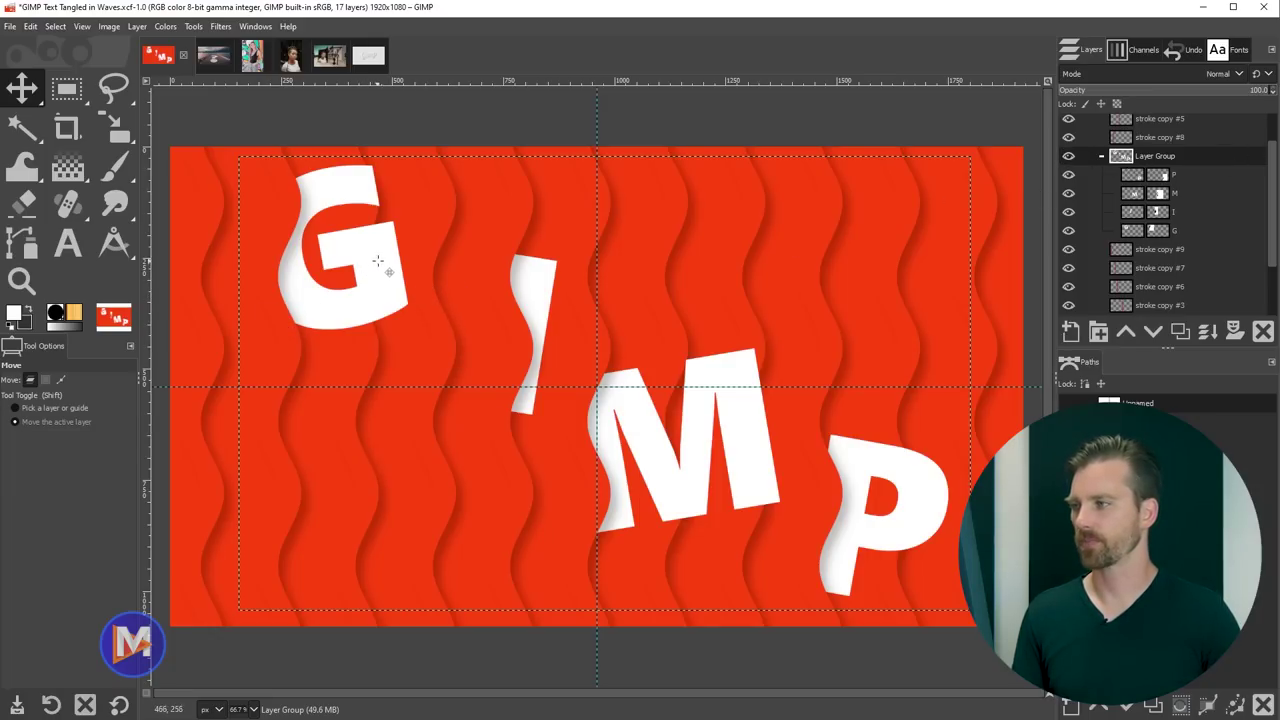
pyautogui.moveTo(378, 261)
pyautogui.mouseDown()
pyautogui.moveTo(411, 264)
pyautogui.moveTo(452, 232)
pyautogui.moveTo(398, 268)
pyautogui.mouseUp()
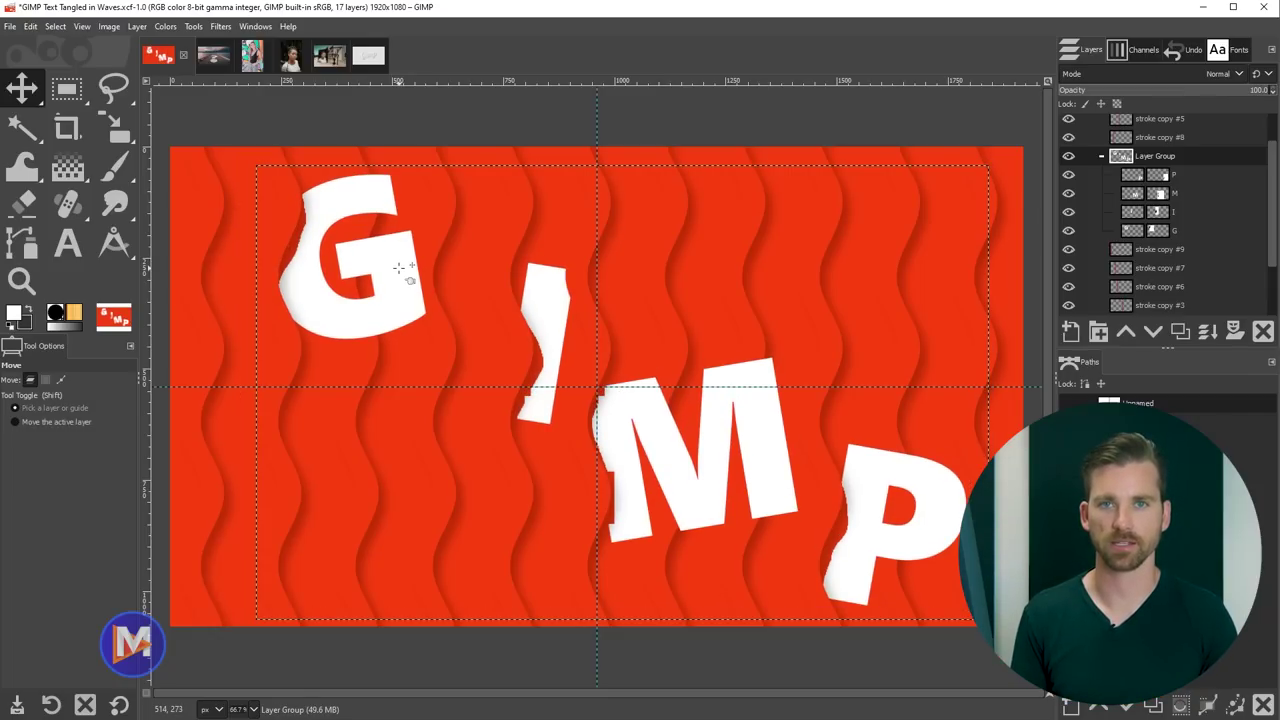
pyautogui.hotkey('ctrl', 'z')
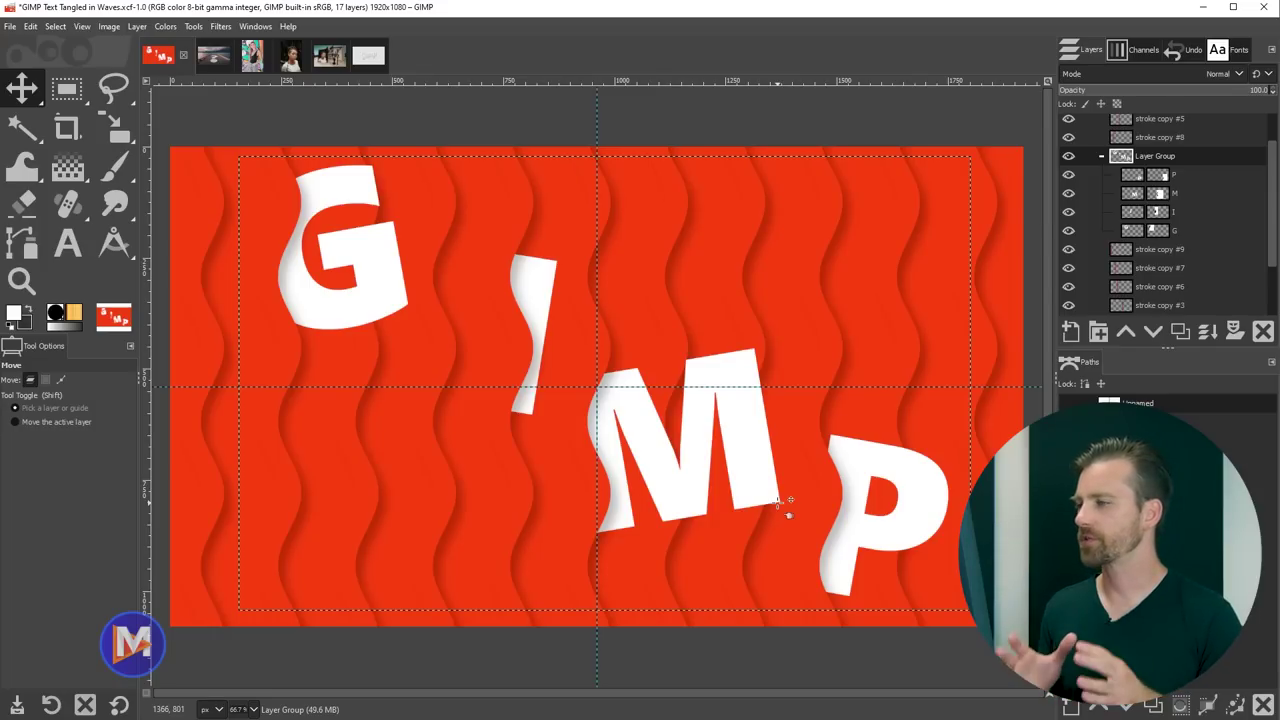
# Step: Zoom in on the GIMP text image and pan around it, including with the image navigation preview
pyautogui.click(36, 80)
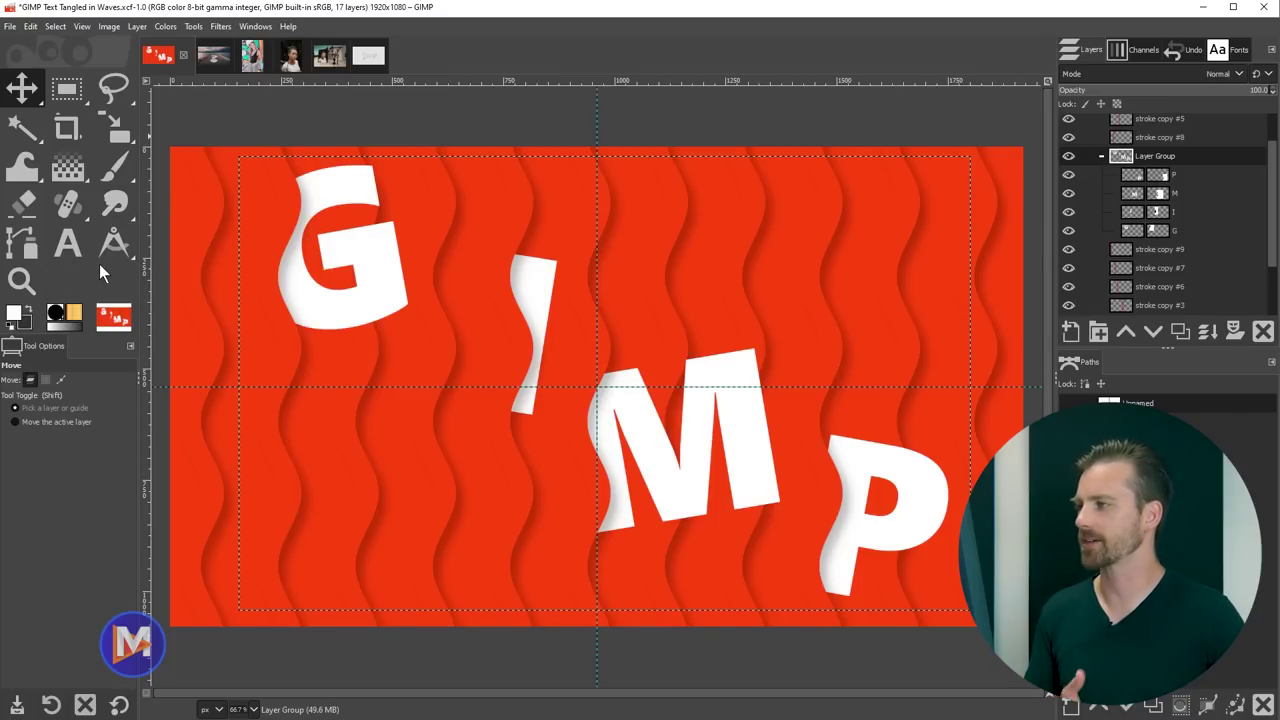
pyautogui.scroll(1, 505, 338)
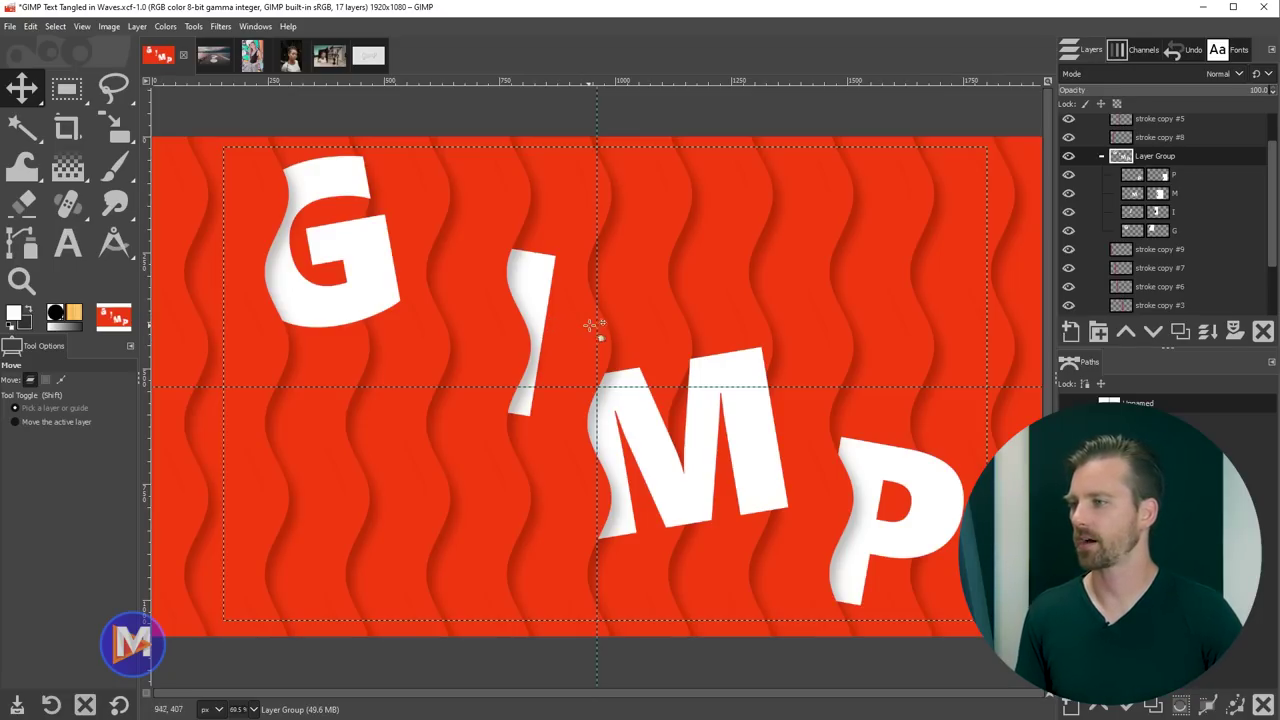
pyautogui.moveTo(570, 341); pyautogui.dragTo(596, 337)
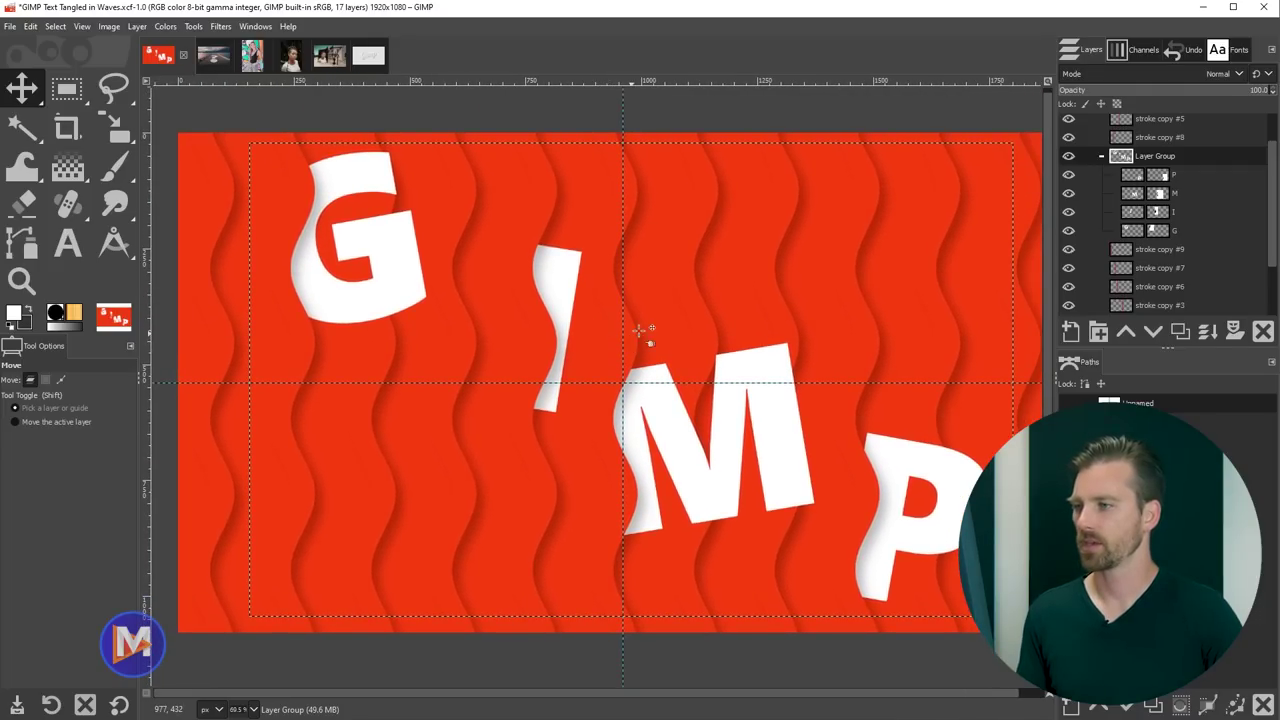
pyautogui.moveTo(697, 298); pyautogui.dragTo(663, 286)
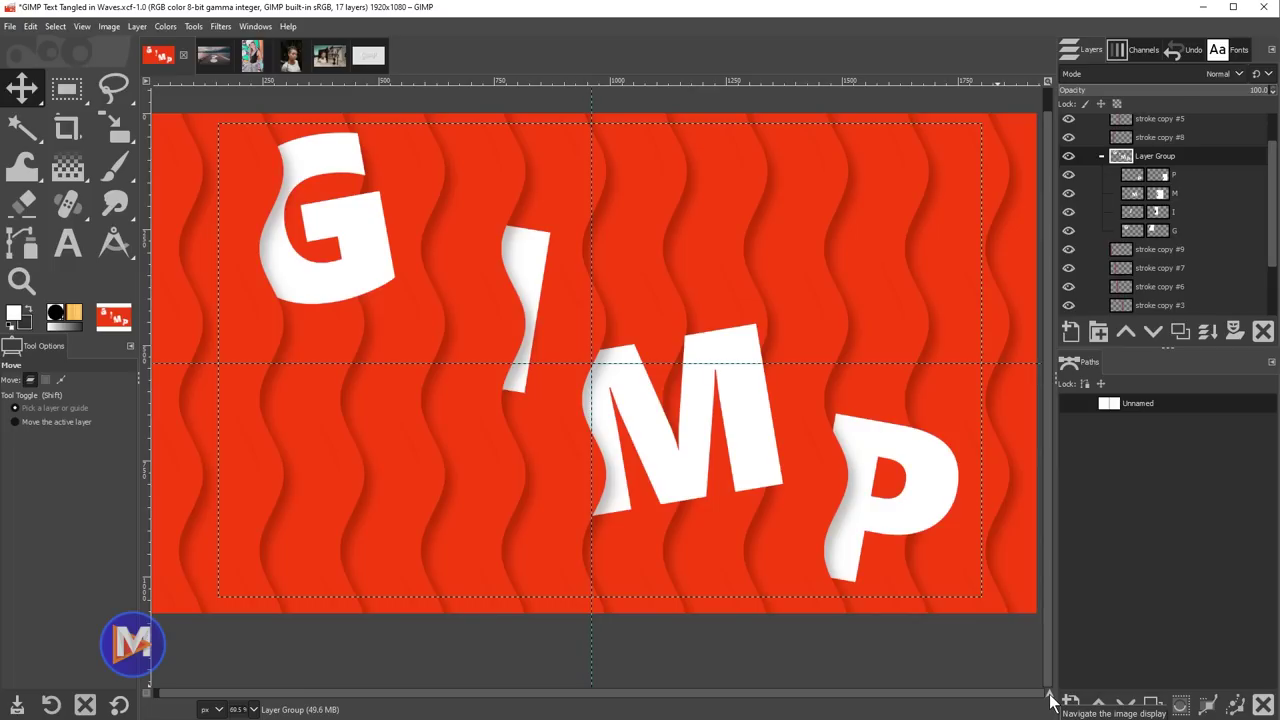
pyautogui.moveTo(1052, 700); pyautogui.dragTo(1045, 695)
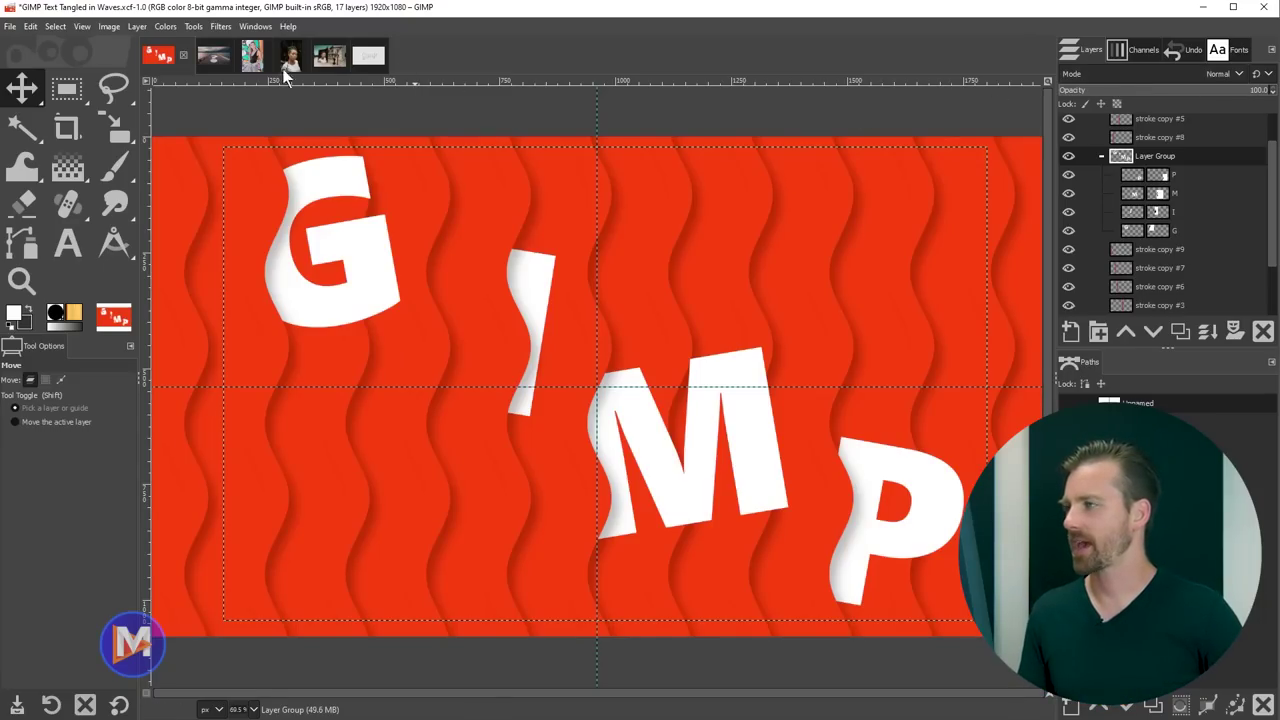
# Step: Switch to the pexels-estudio-polaroid-3113046 image and fit the entire photo in view
pyautogui.click(249, 60)
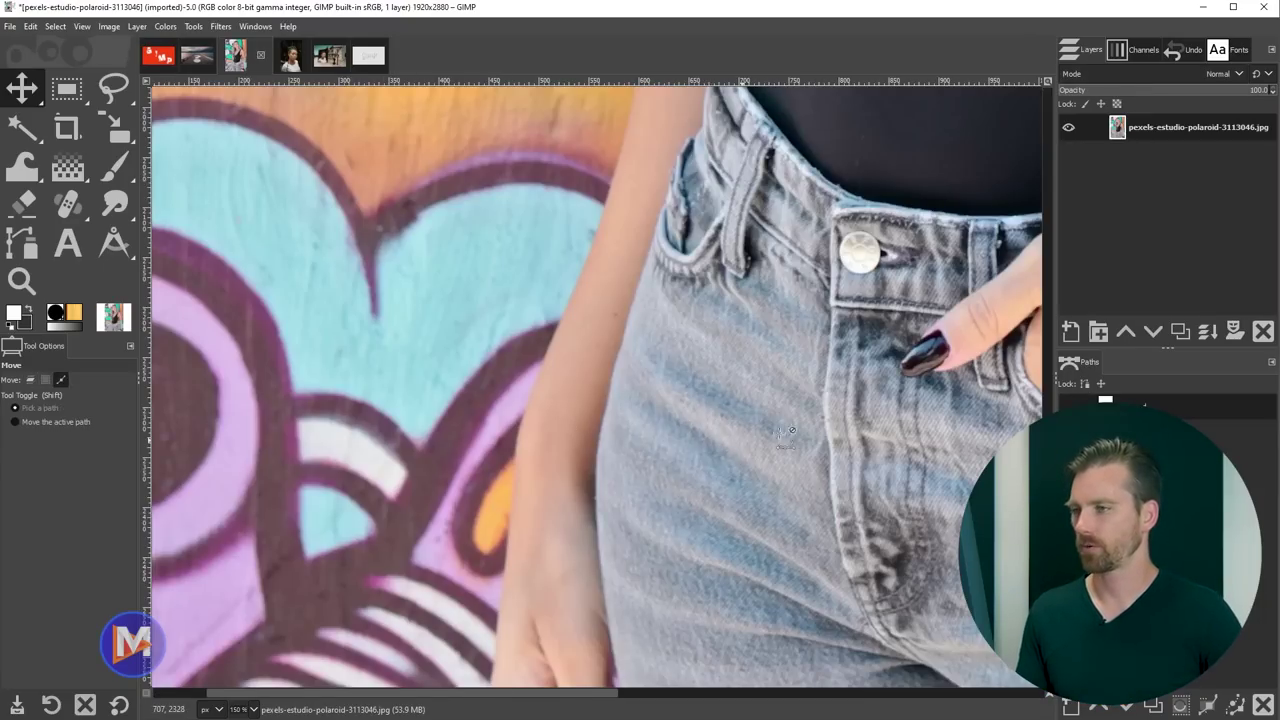
pyautogui.scroll(-4, 760, 438)
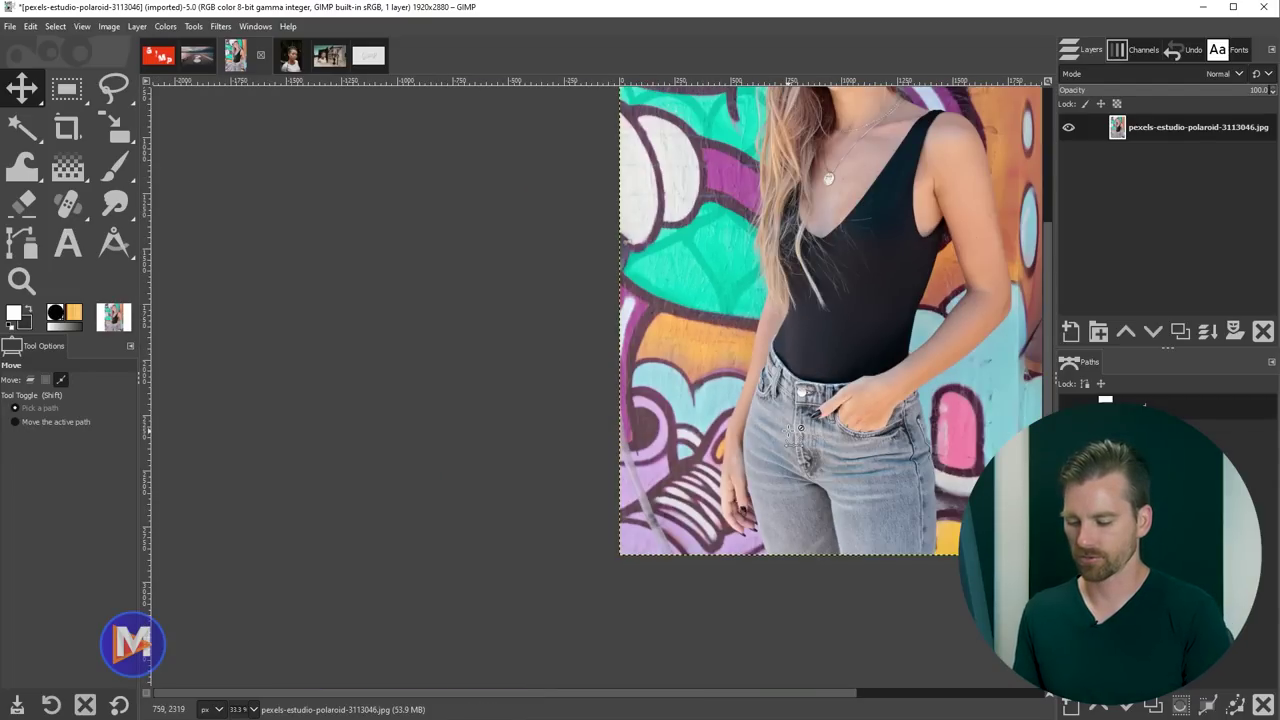
pyautogui.hotkey('shift', 'j')
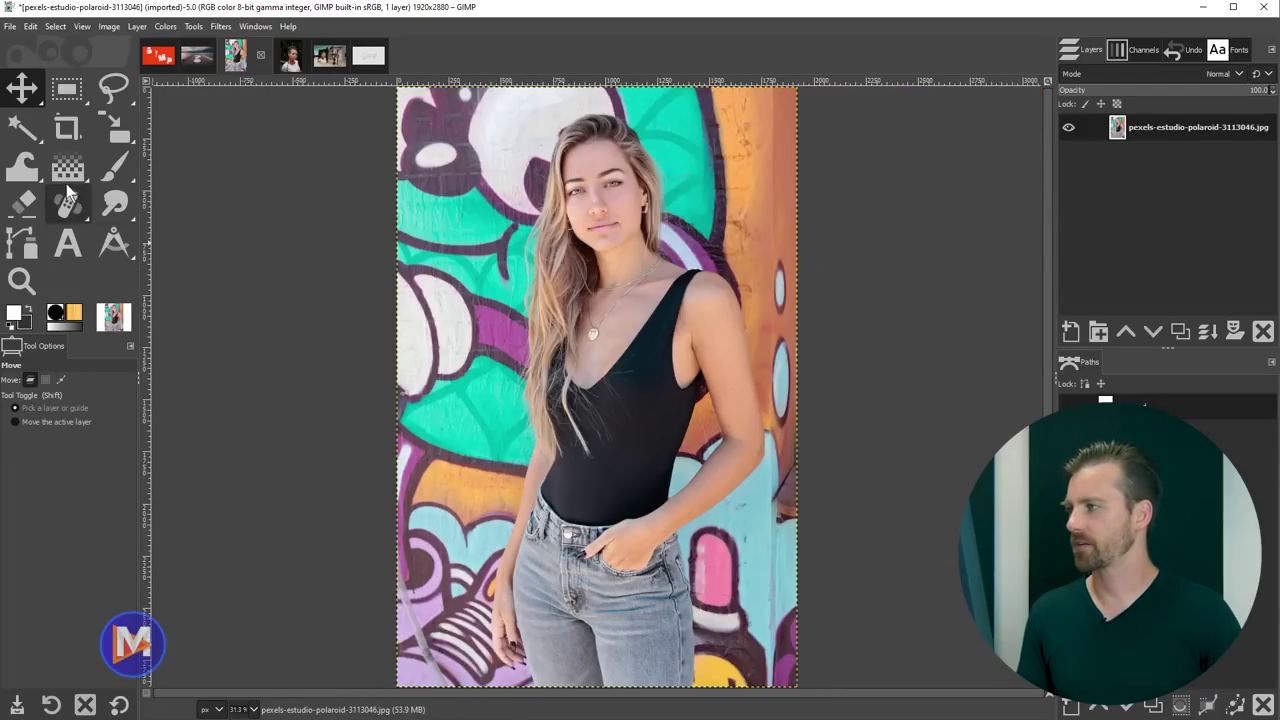
# Step: Try erasing the mural left of the woman with the Eraser and undo the strokes
pyautogui.click(26, 206)
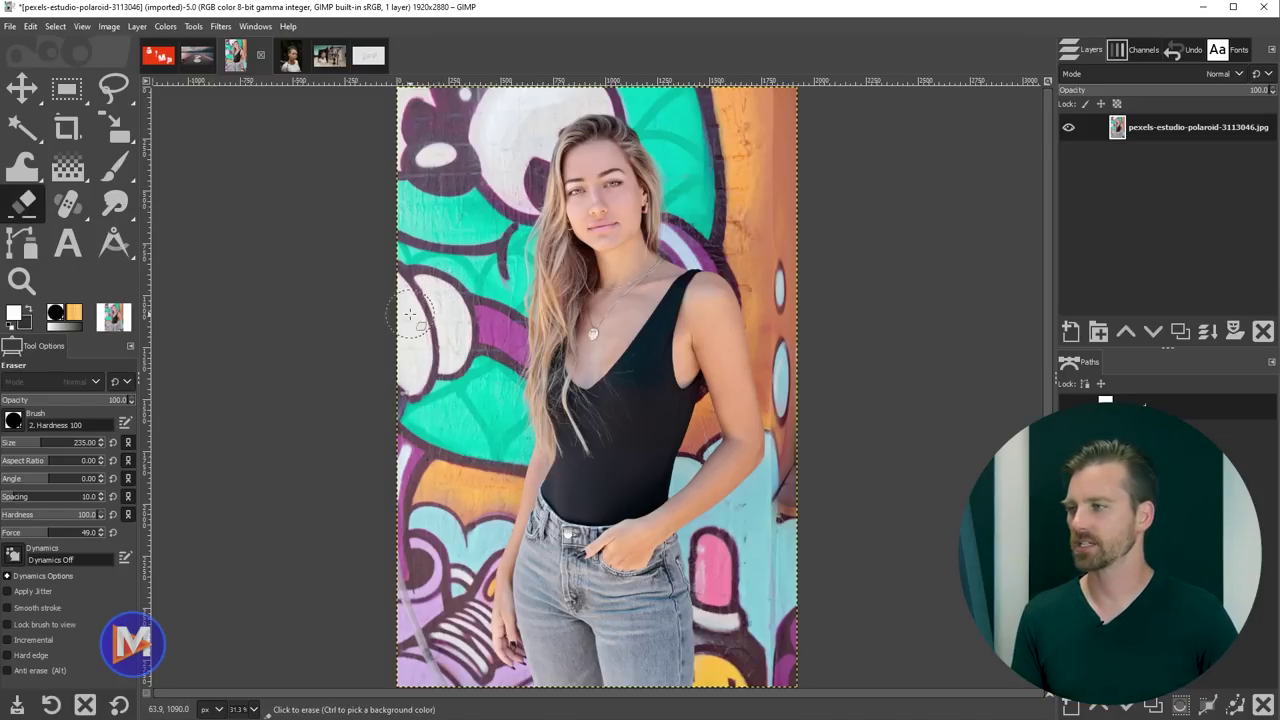
pyautogui.moveTo(412, 280)
pyautogui.mouseDown()
pyautogui.moveTo(438, 300)
pyautogui.moveTo(493, 236)
pyautogui.mouseUp()
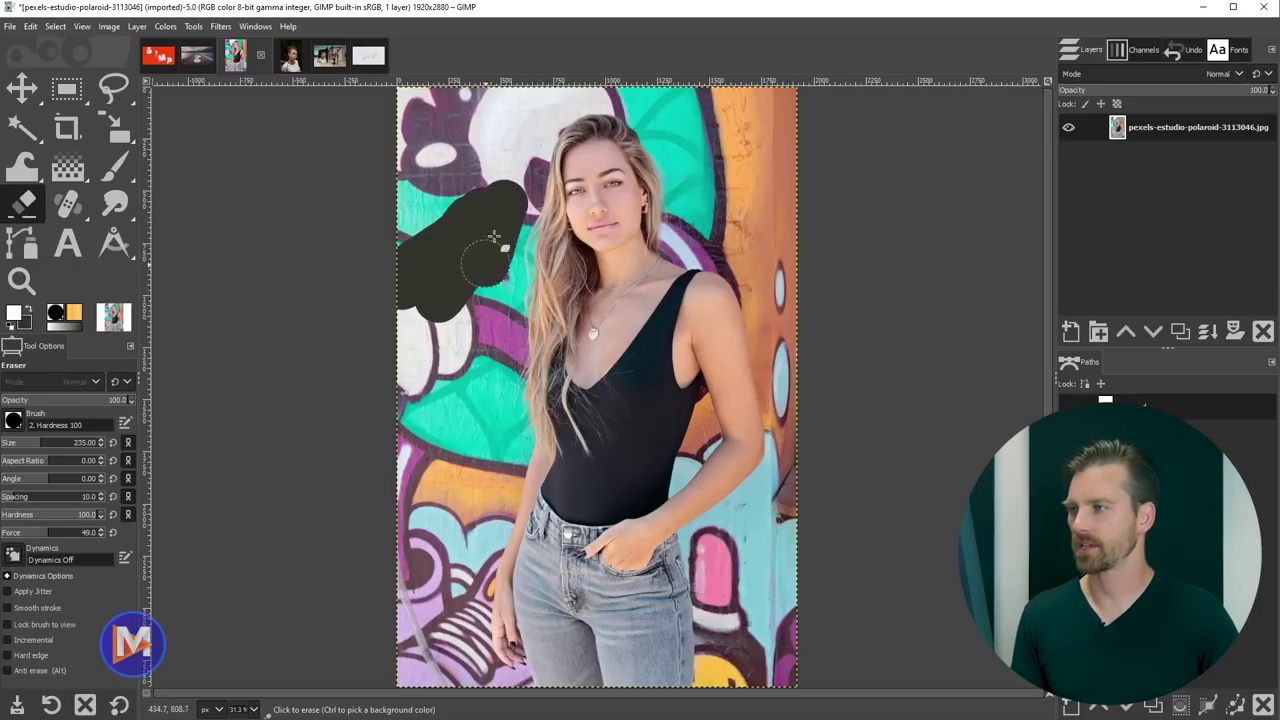
pyautogui.moveTo(530, 175)
pyautogui.mouseDown()
pyautogui.moveTo(530, 139)
pyautogui.moveTo(510, 400)
pyautogui.mouseUp()
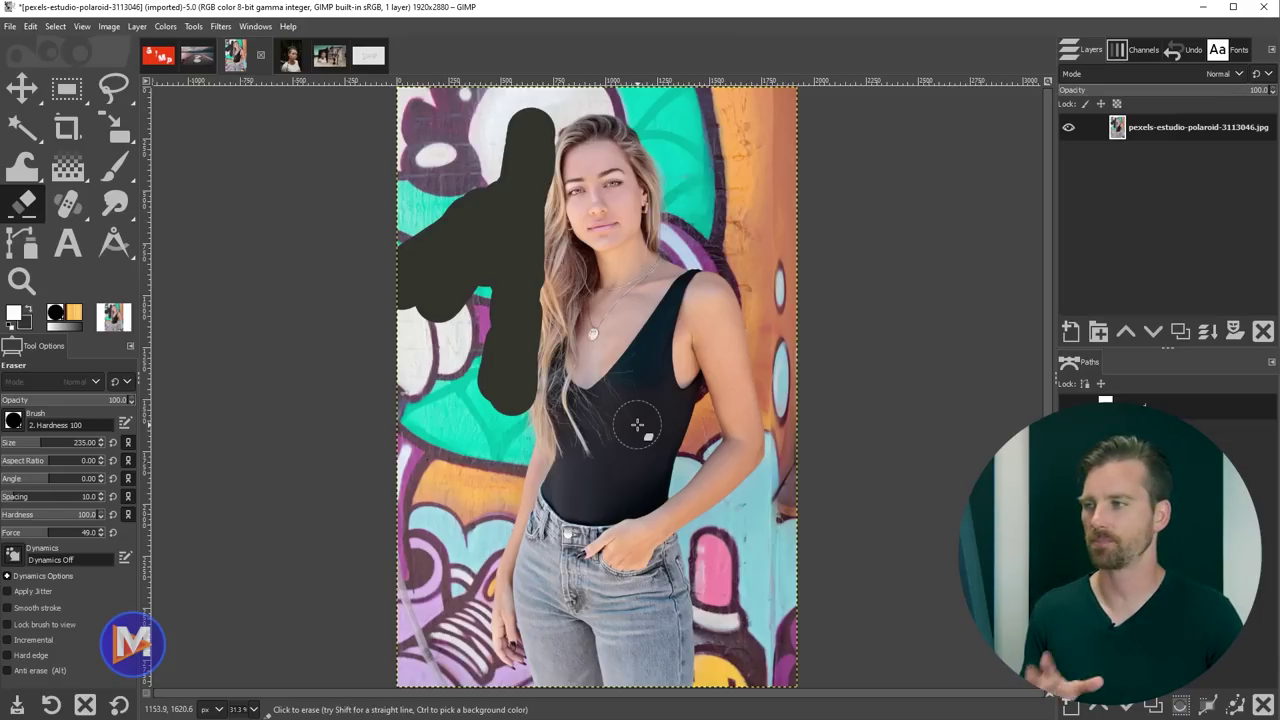
pyautogui.press('ctrl')
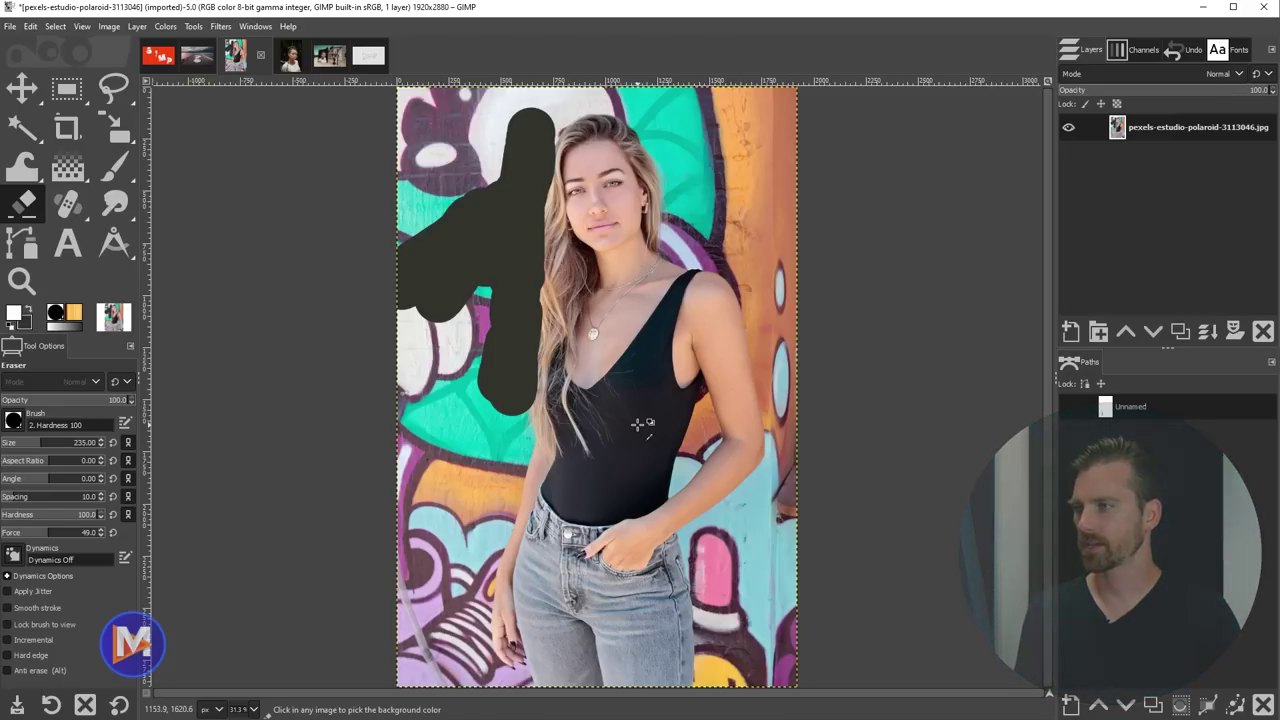
pyautogui.hotkey('ctrl', 'z')
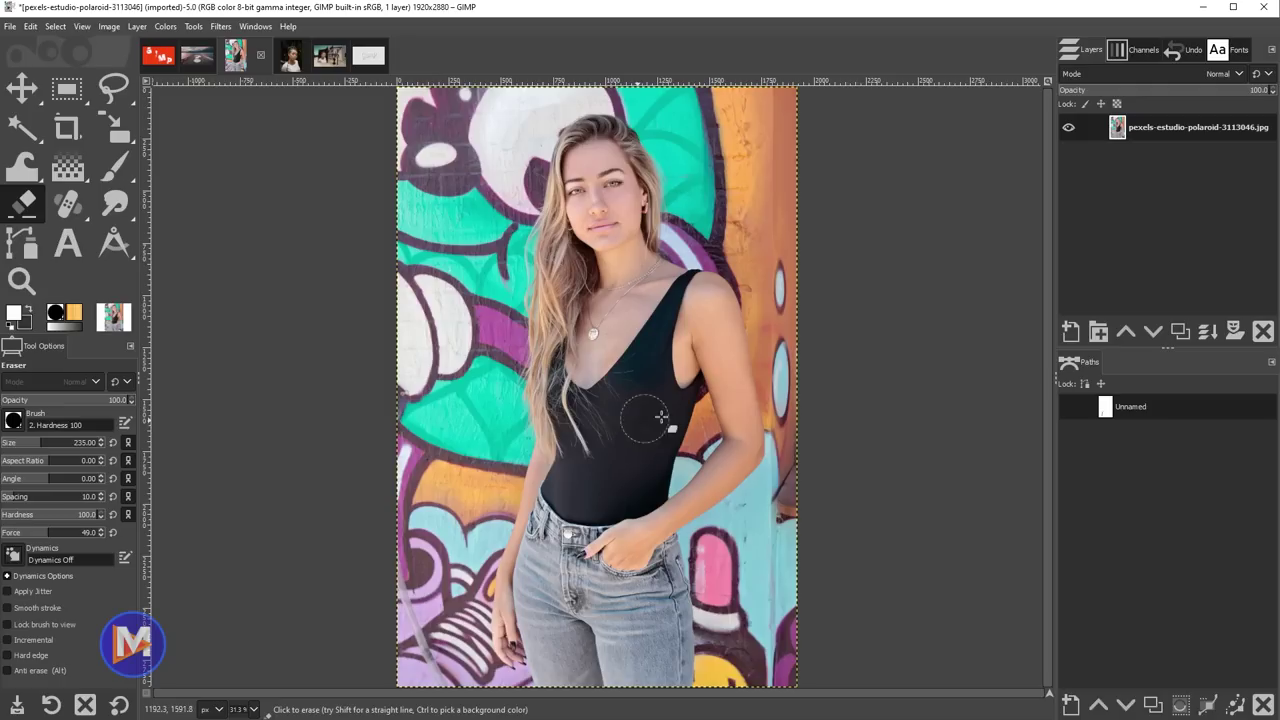
# Step: Add an alpha channel to the pexels-estudio-polaroid-3113046.jpg layer
pyautogui.rightClick(1120, 134)
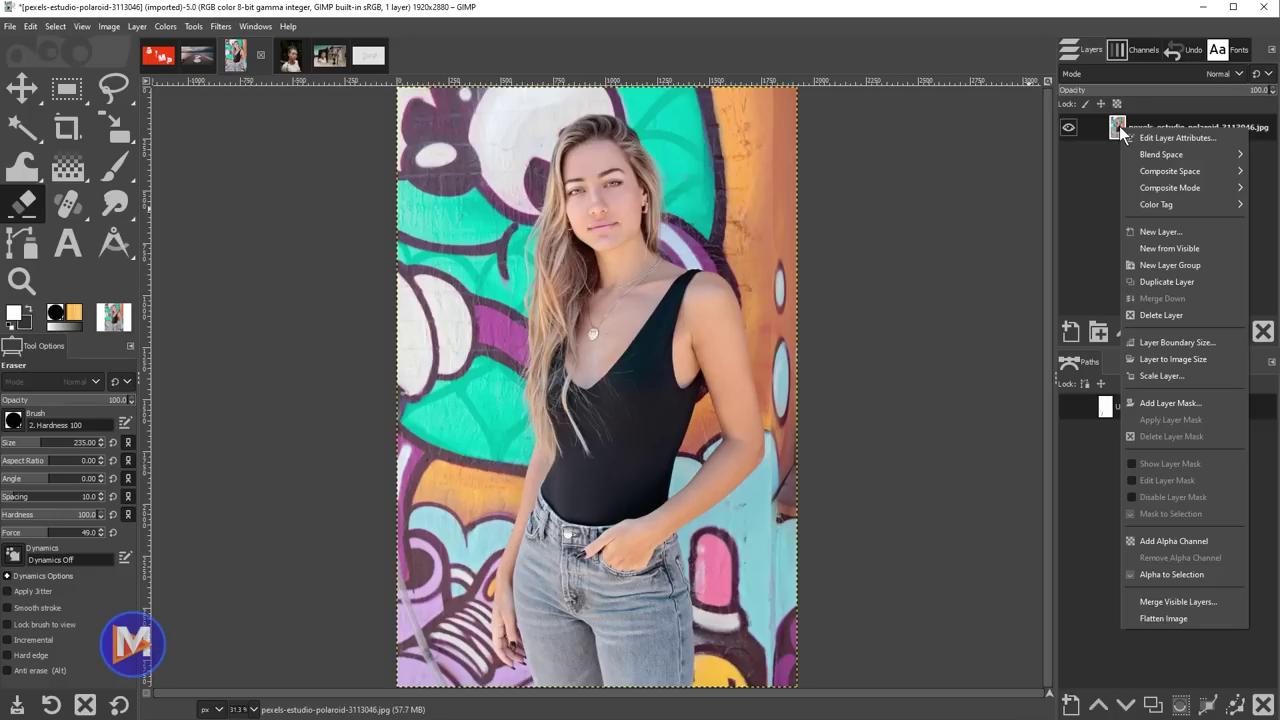
pyautogui.click(1162, 541)
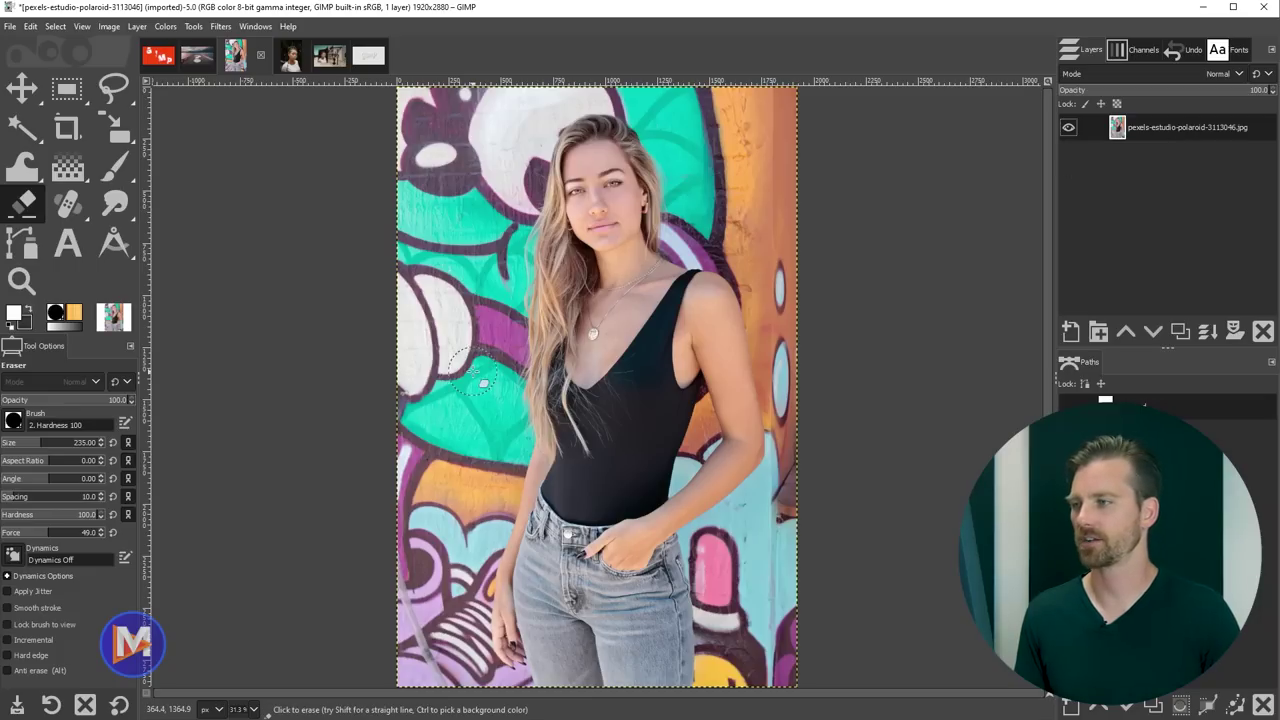
# Step: Erase the mural left of the woman's head to transparency and restore the erased pixels with Anti erase
pyautogui.moveTo(470, 257)
pyautogui.mouseDown()
pyautogui.moveTo(454, 212)
pyautogui.moveTo(421, 238)
pyautogui.moveTo(426, 283)
pyautogui.moveTo(481, 283)
pyautogui.moveTo(486, 225)
pyautogui.moveTo(521, 187)
pyautogui.moveTo(516, 207)
pyautogui.moveTo(527, 135)
pyautogui.moveTo(485, 192)
pyautogui.moveTo(432, 203)
pyautogui.moveTo(387, 193)
pyautogui.moveTo(455, 115)
pyautogui.mouseUp()
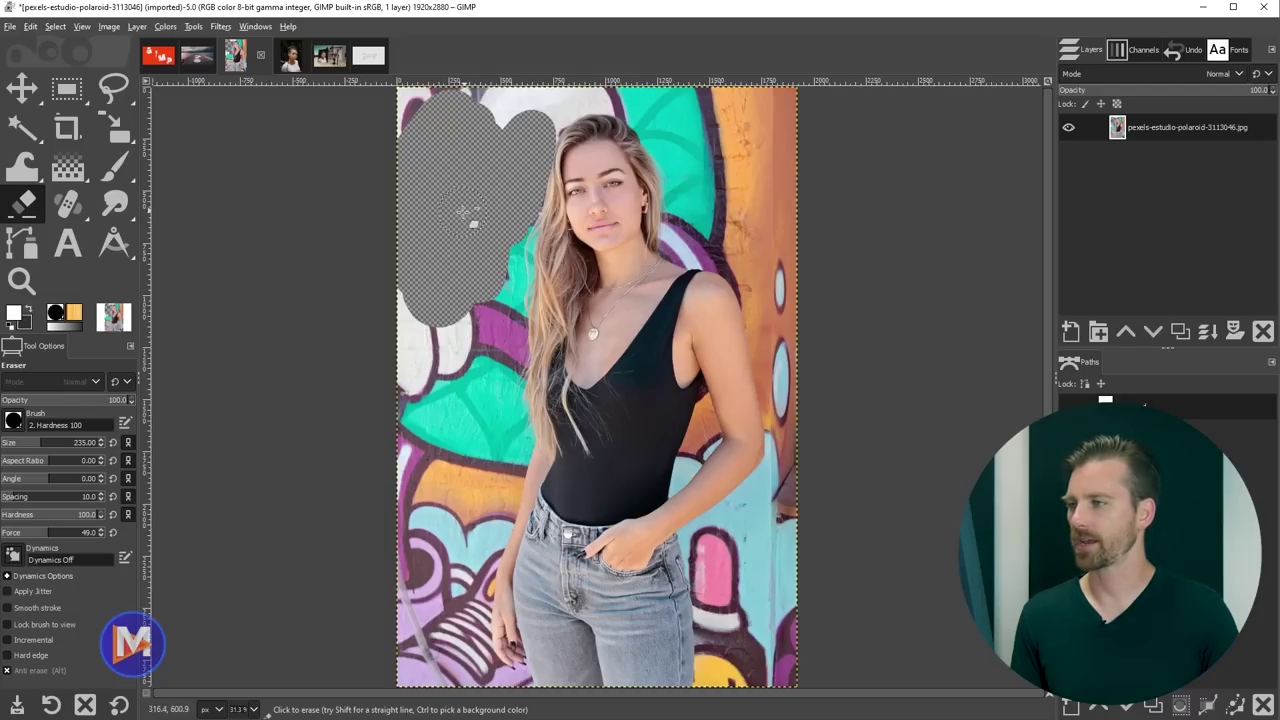
pyautogui.moveTo(473, 207)
pyautogui.mouseDown()
pyautogui.moveTo(440, 188)
pyautogui.moveTo(515, 205)
pyautogui.moveTo(505, 115)
pyautogui.moveTo(456, 108)
pyautogui.mouseUp()
pyautogui.moveTo(441, 231)
pyautogui.mouseDown()
pyautogui.moveTo(495, 255)
pyautogui.moveTo(466, 296)
pyautogui.mouseUp()
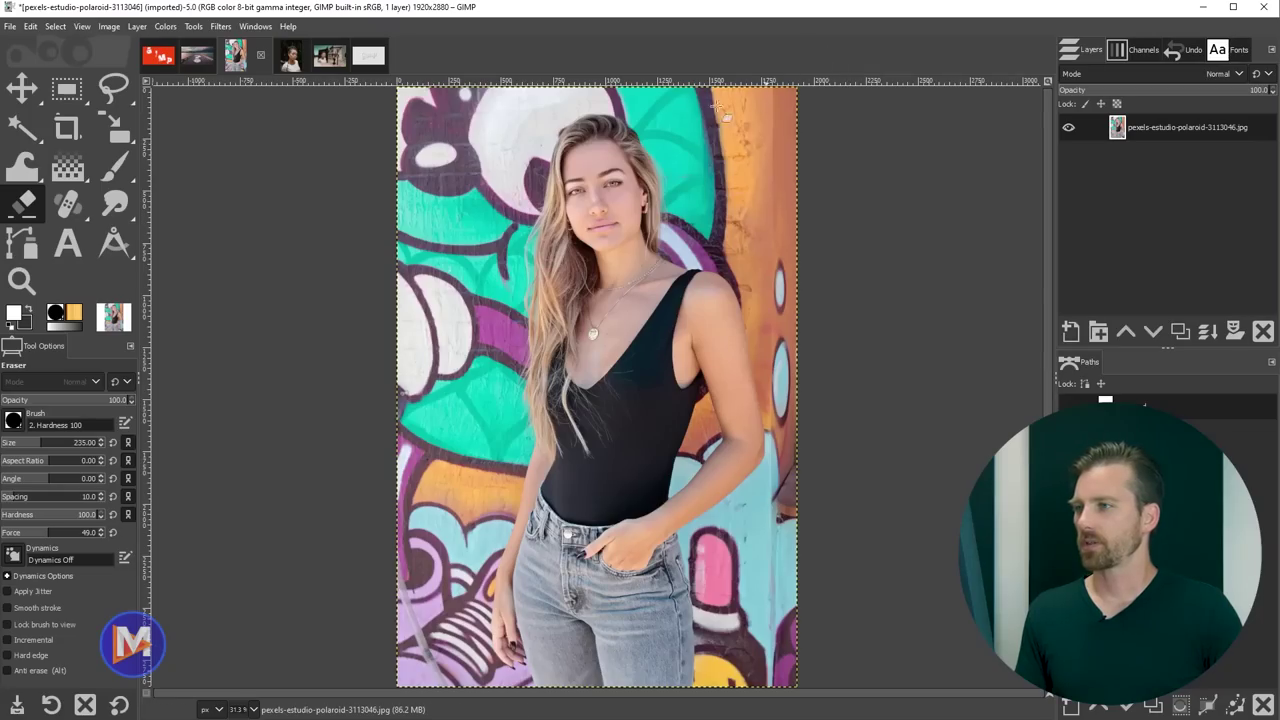
# Step: Draw a rounded rectangle selection about 1036 × 1038 px and place it over the photo's lower-left area at about 92, 1628
pyautogui.click(67, 89)
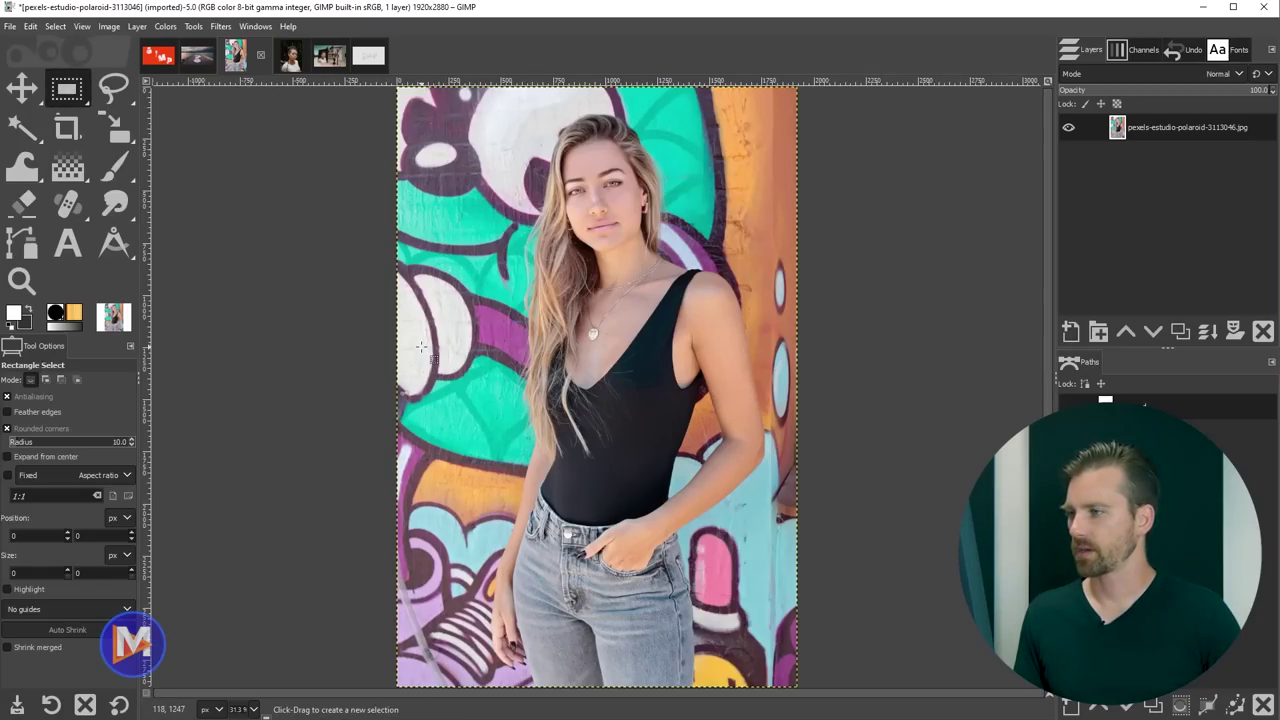
pyautogui.moveTo(421, 347); pyautogui.dragTo(636, 562)
pyautogui.moveTo(559, 425); pyautogui.dragTo(549, 497)
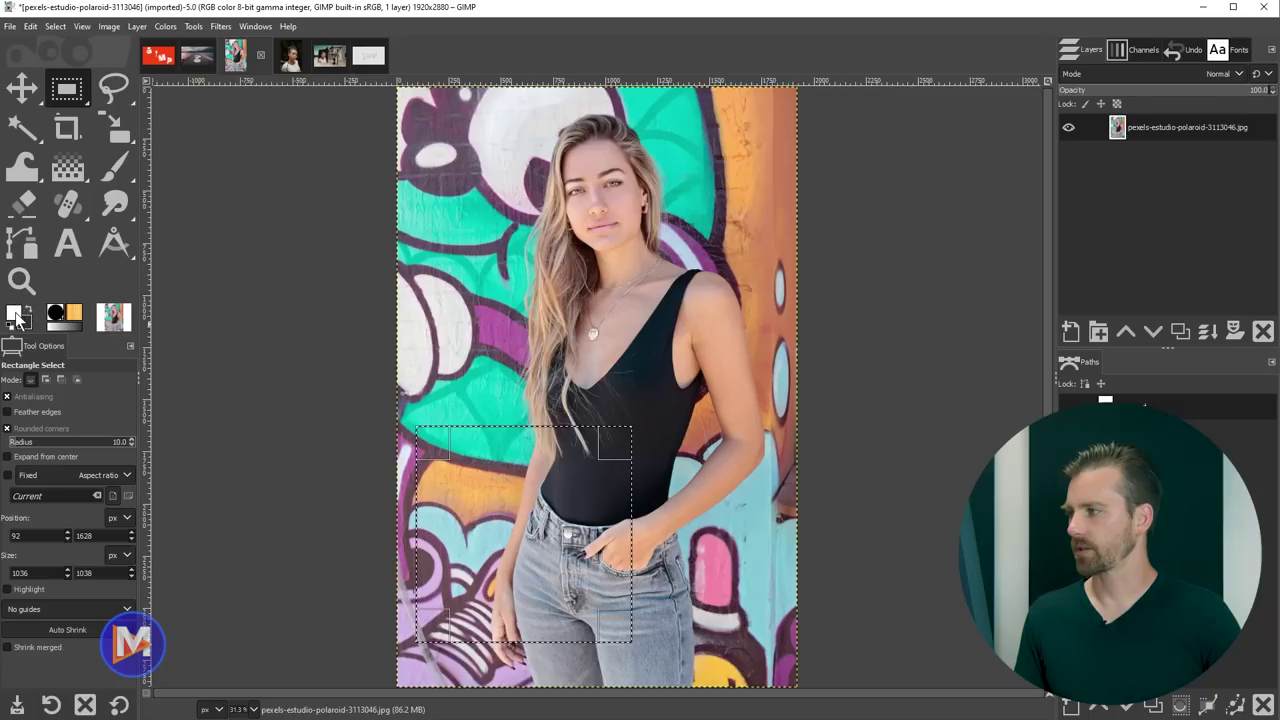
# Step: Try filling the rectangular selection with white directly on the photo layer and moving the square separately, and undo it
pyautogui.moveTo(92, 340); pyautogui.dragTo(293, 421)
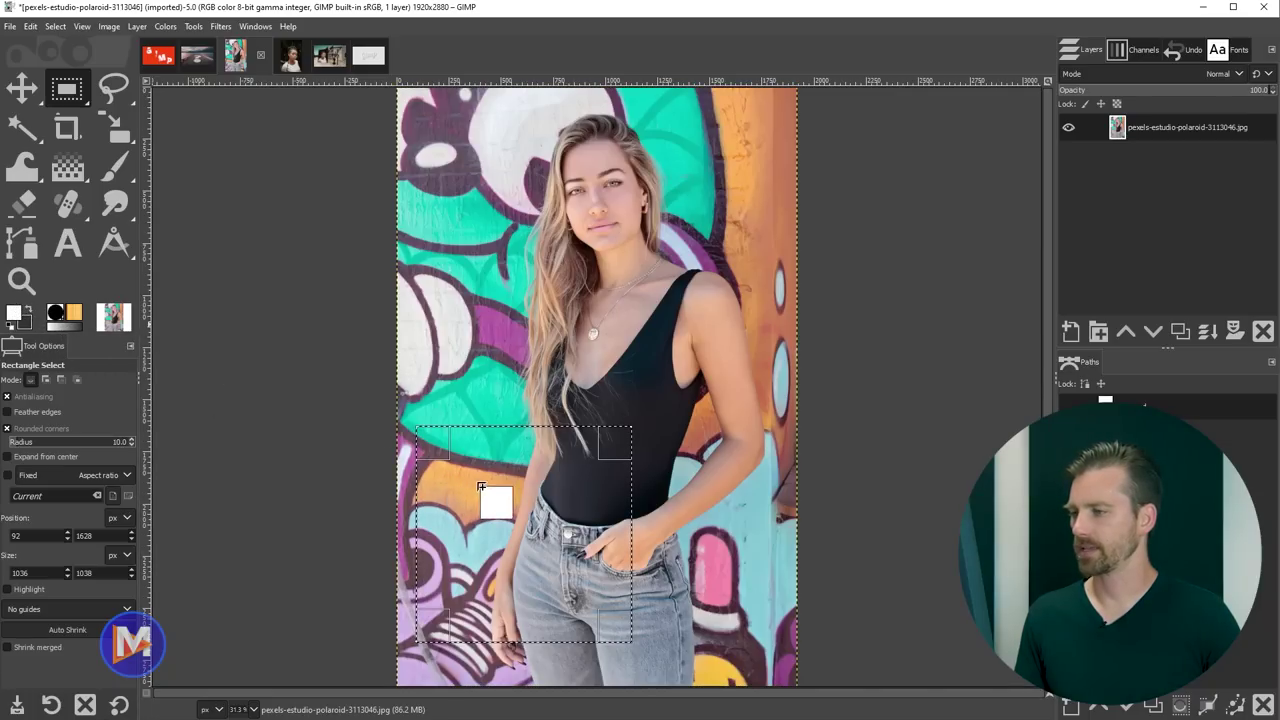
pyautogui.moveTo(481, 487); pyautogui.dragTo(540, 530)
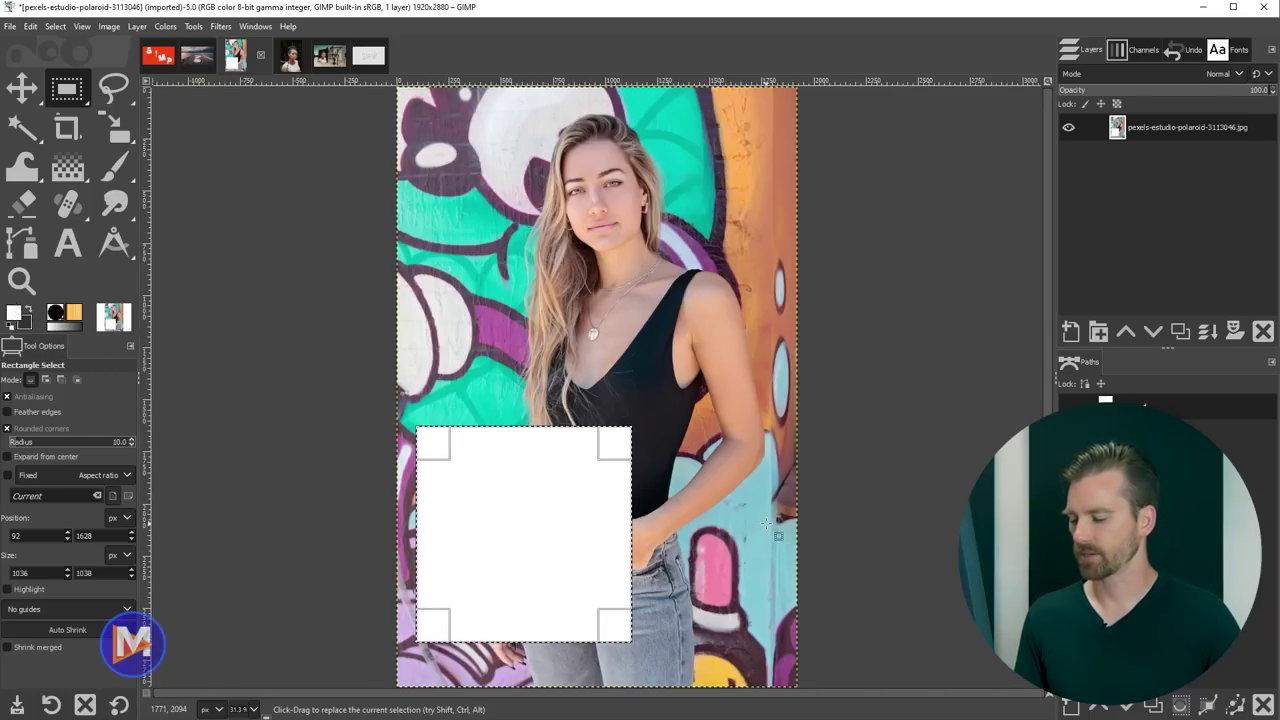
pyautogui.hotkey('ctrl', 'shift', 'a')
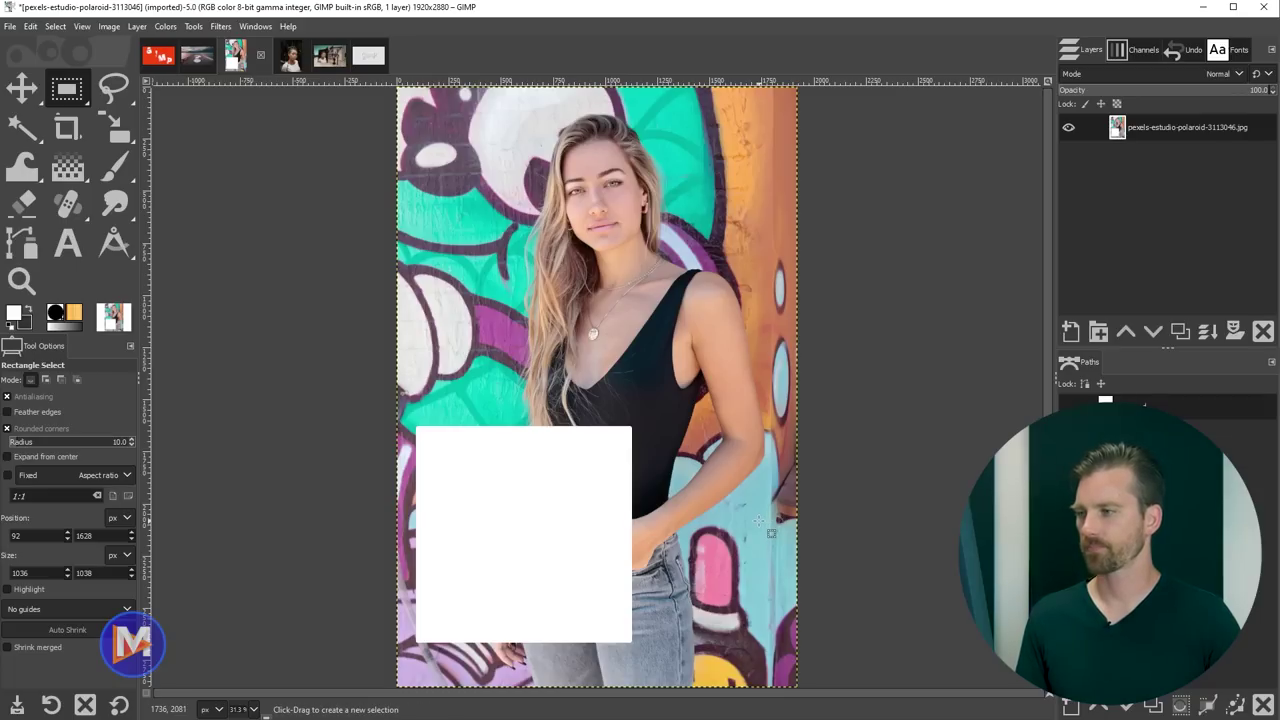
pyautogui.press('m')
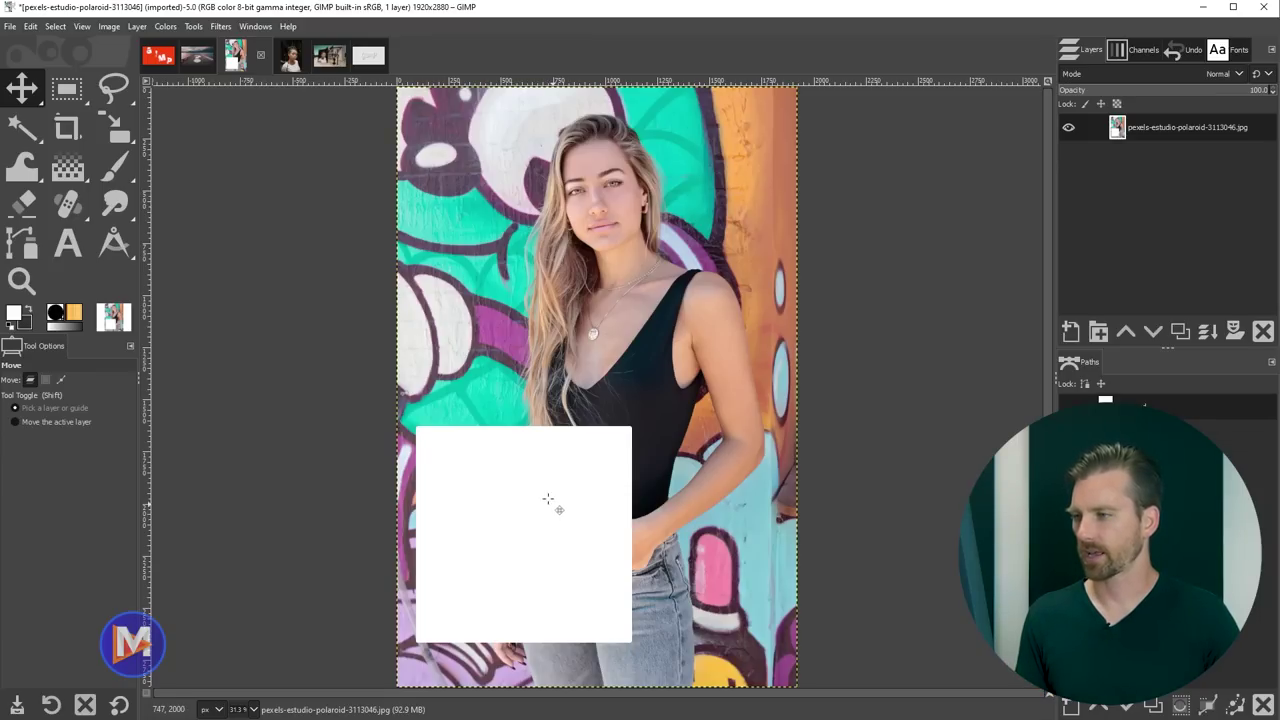
pyautogui.moveTo(548, 498)
pyautogui.mouseDown()
pyautogui.moveTo(520, 471)
pyautogui.moveTo(580, 451)
pyautogui.moveTo(628, 482)
pyautogui.moveTo(629, 509)
pyautogui.moveTo(520, 517)
pyautogui.moveTo(555, 514)
pyautogui.mouseUp()
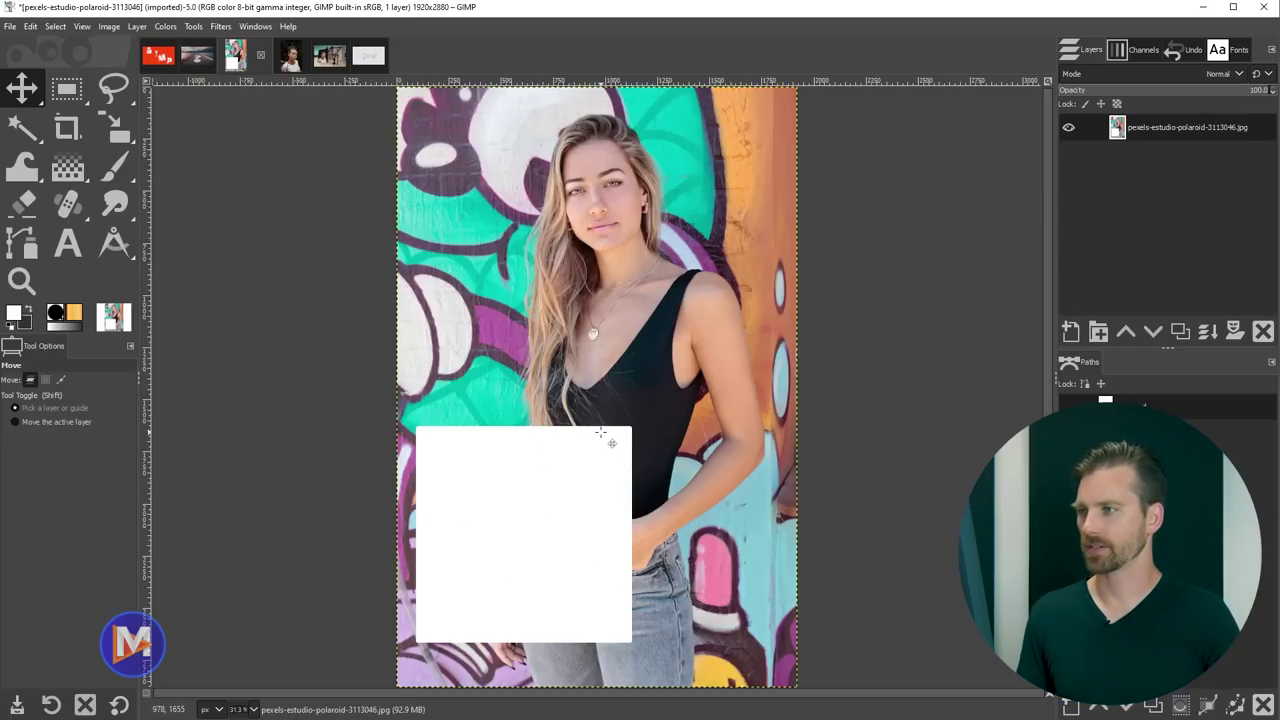
pyautogui.hotkey('ctrl', 'z')
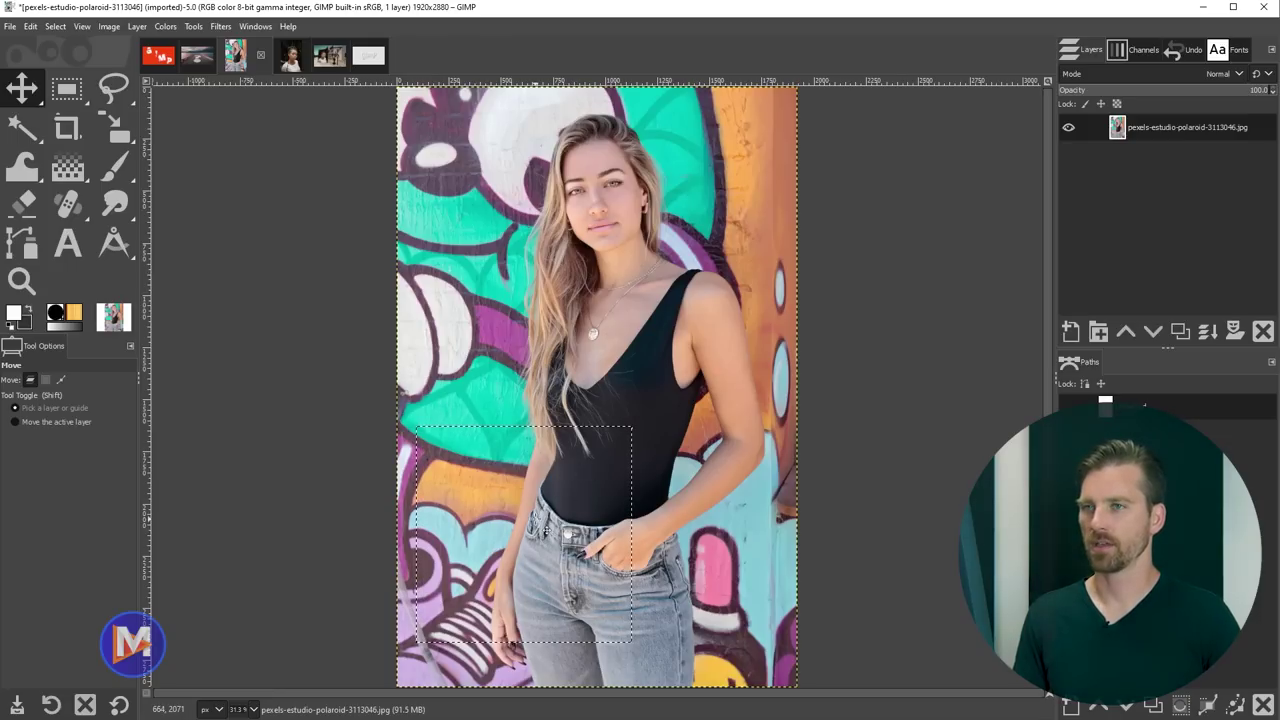
# Step: Create a transparent layer named Square and fill the selected area with the white foreground color on it
pyautogui.click(1070, 334)
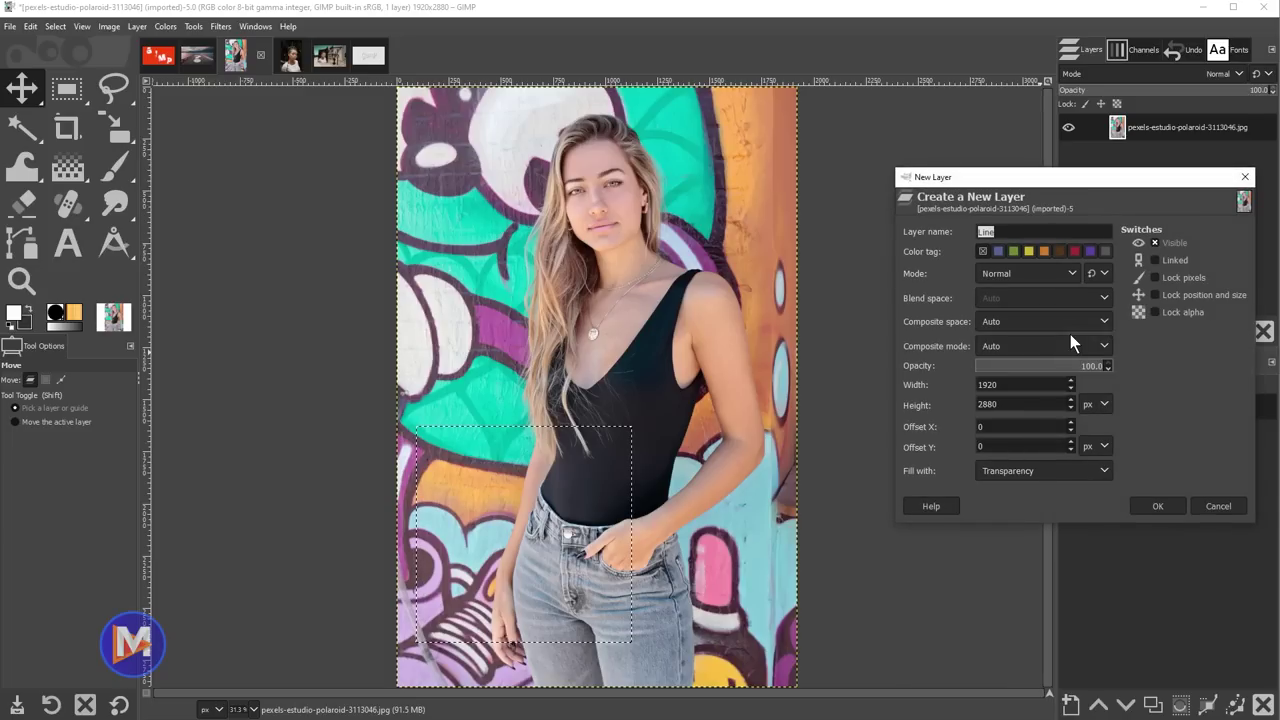
pyautogui.write('Square')
pyautogui.click(1163, 503)
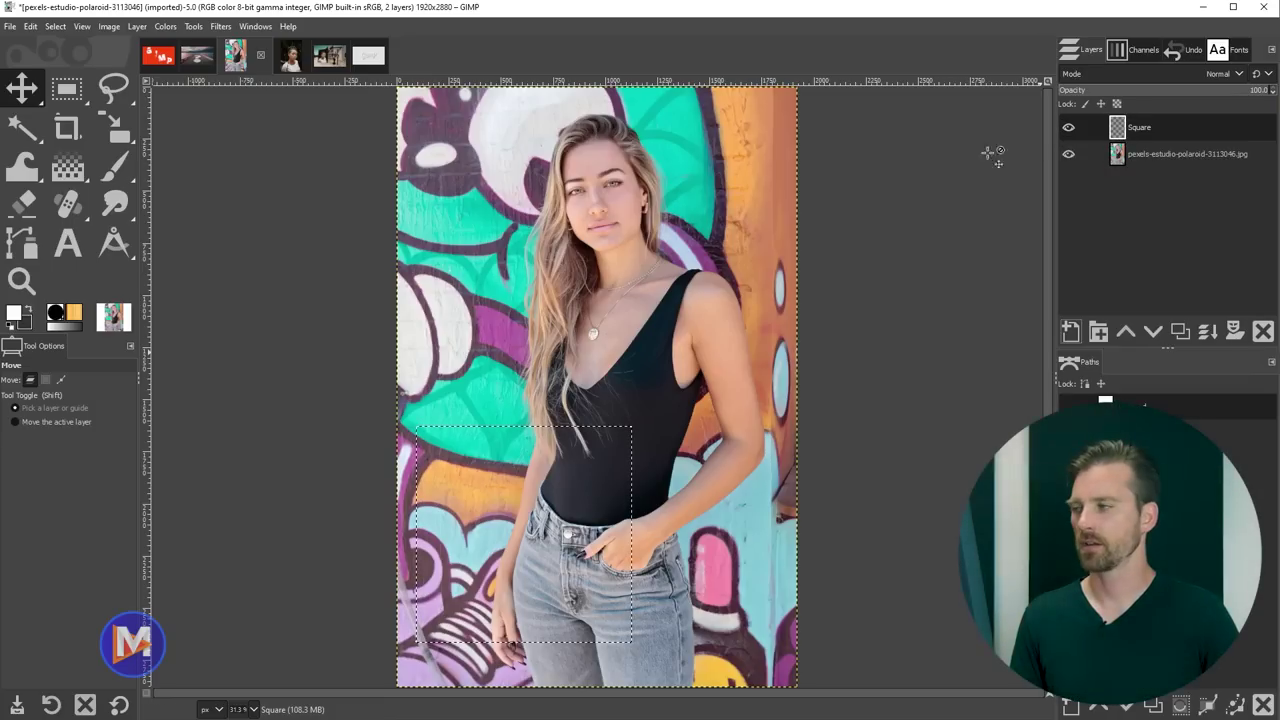
pyautogui.moveTo(13, 318); pyautogui.dragTo(489, 448)
pyautogui.moveTo(531, 495); pyautogui.dragTo(531, 493)
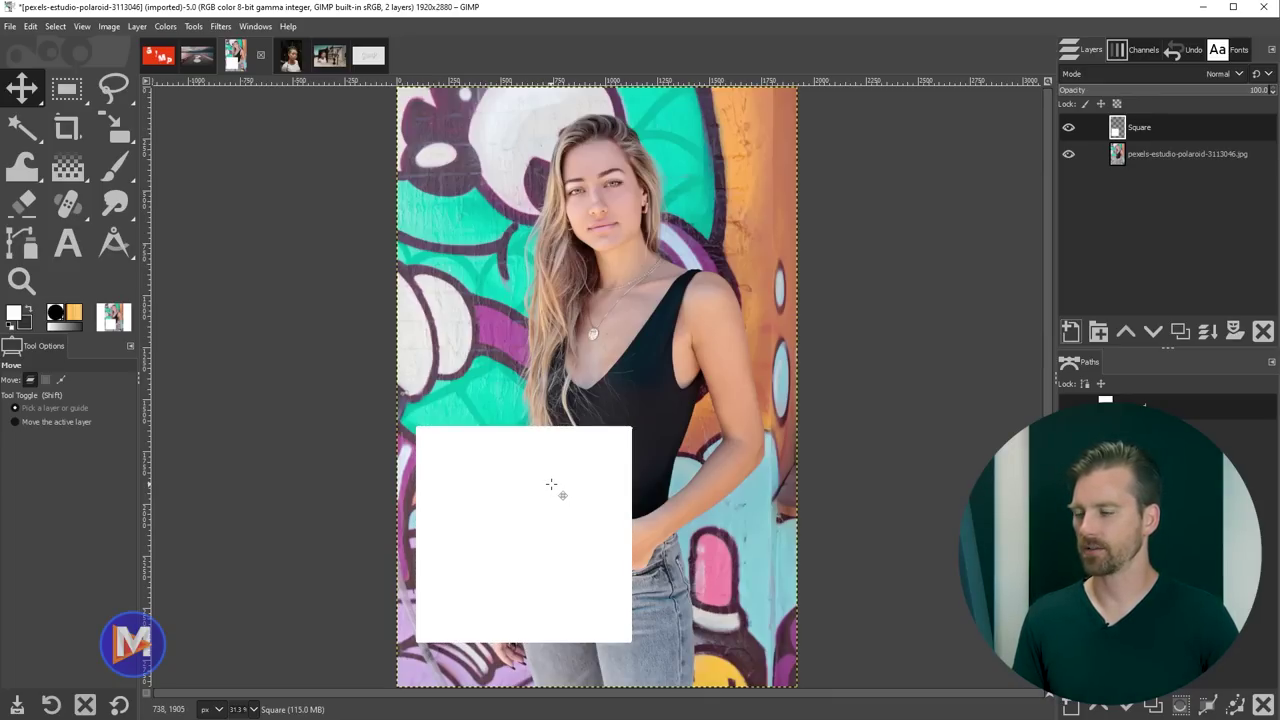
# Step: Crop the Square layer to its content and reposition the white square over the photo's lower-left area
pyautogui.moveTo(537, 491); pyautogui.dragTo(556, 517)
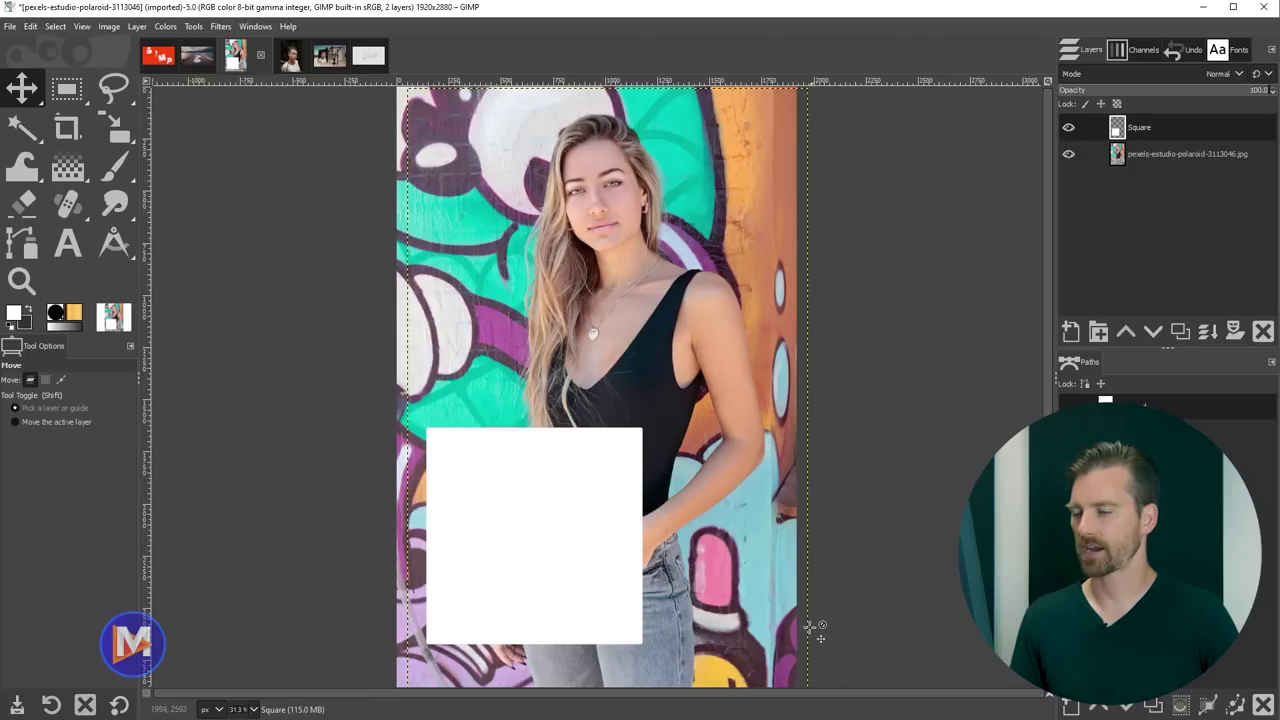
pyautogui.click(137, 27)
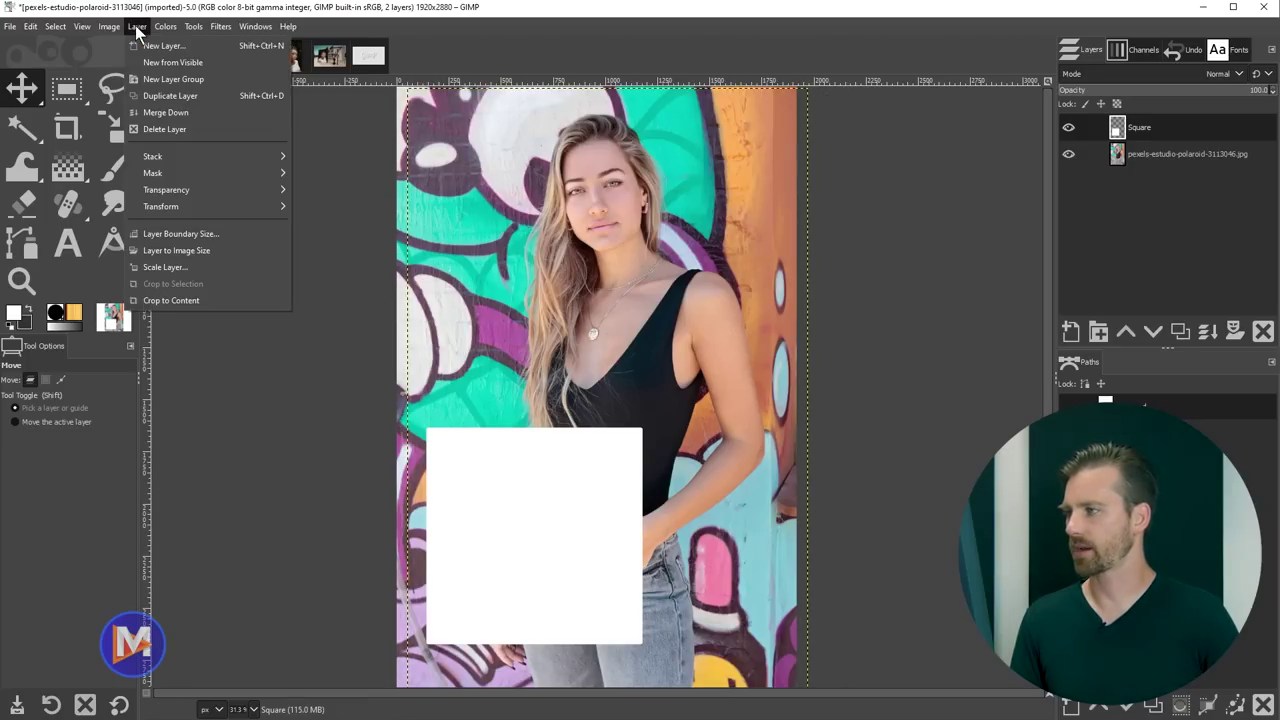
pyautogui.click(180, 301)
pyautogui.moveTo(549, 530); pyautogui.dragTo(536, 523)
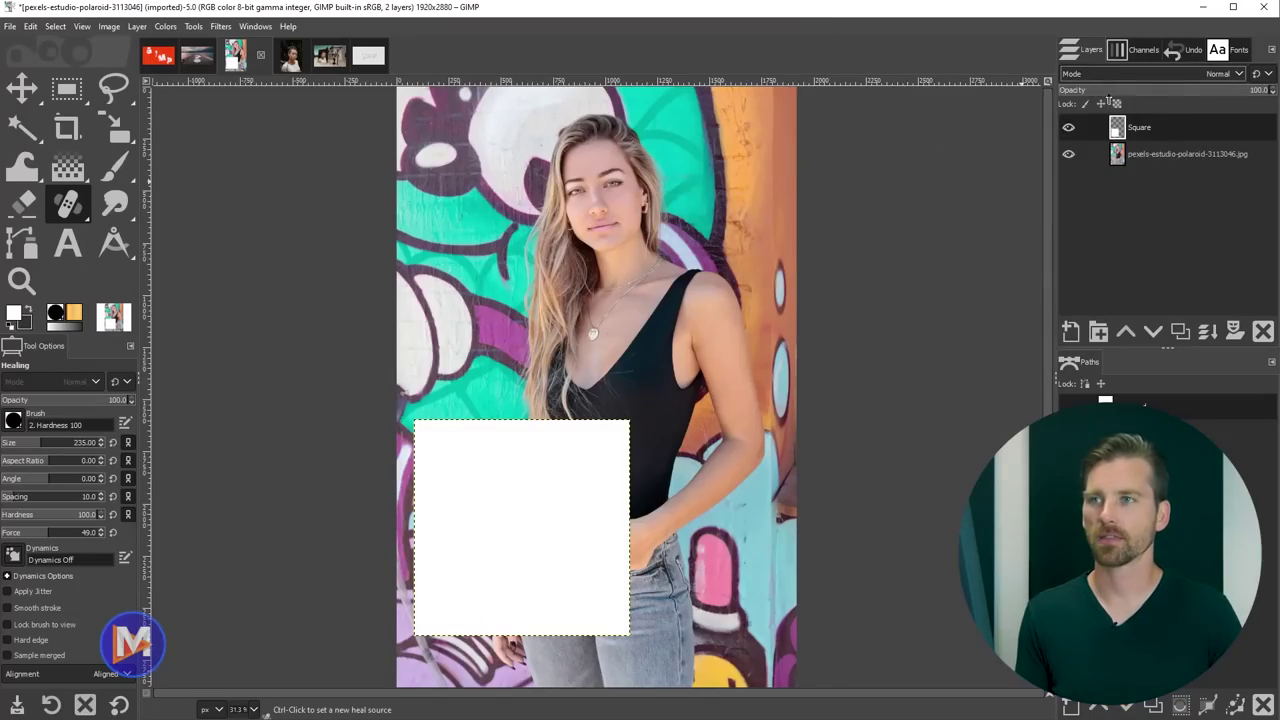
# Step: Detach the Layers dialog from its dock into a floating window and close it
pyautogui.click(1129, 57)
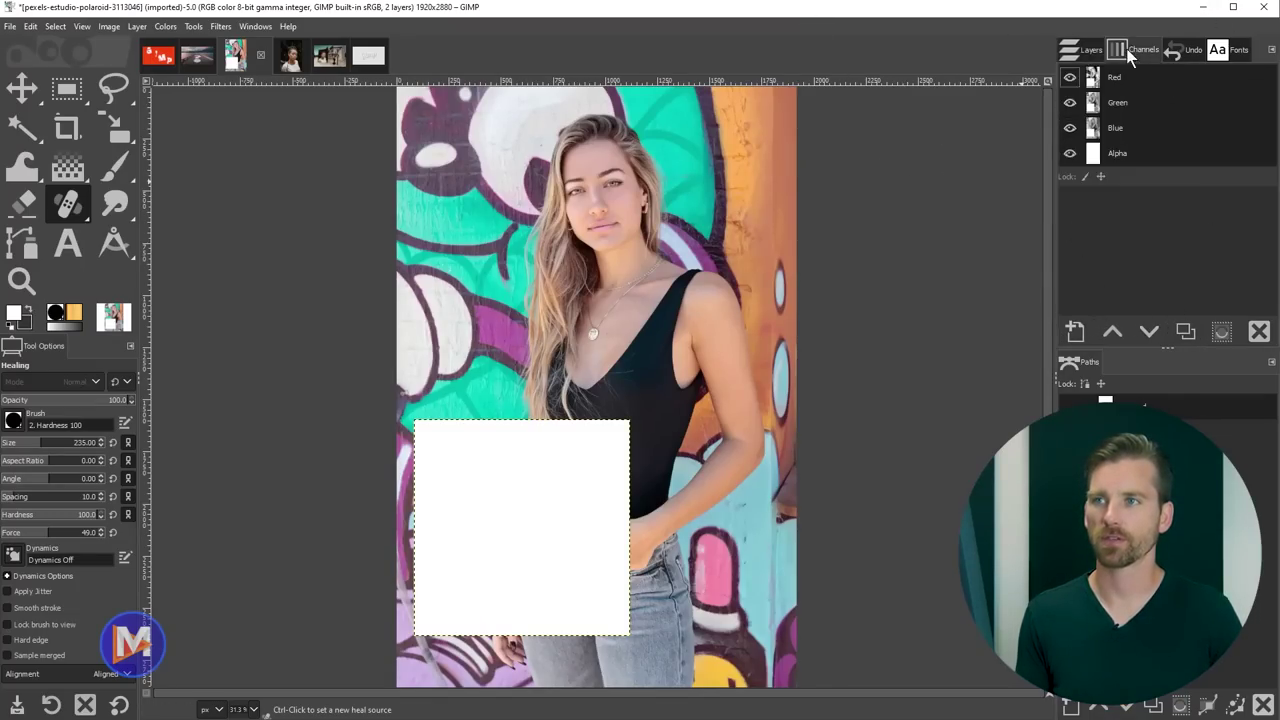
pyautogui.click(1185, 55)
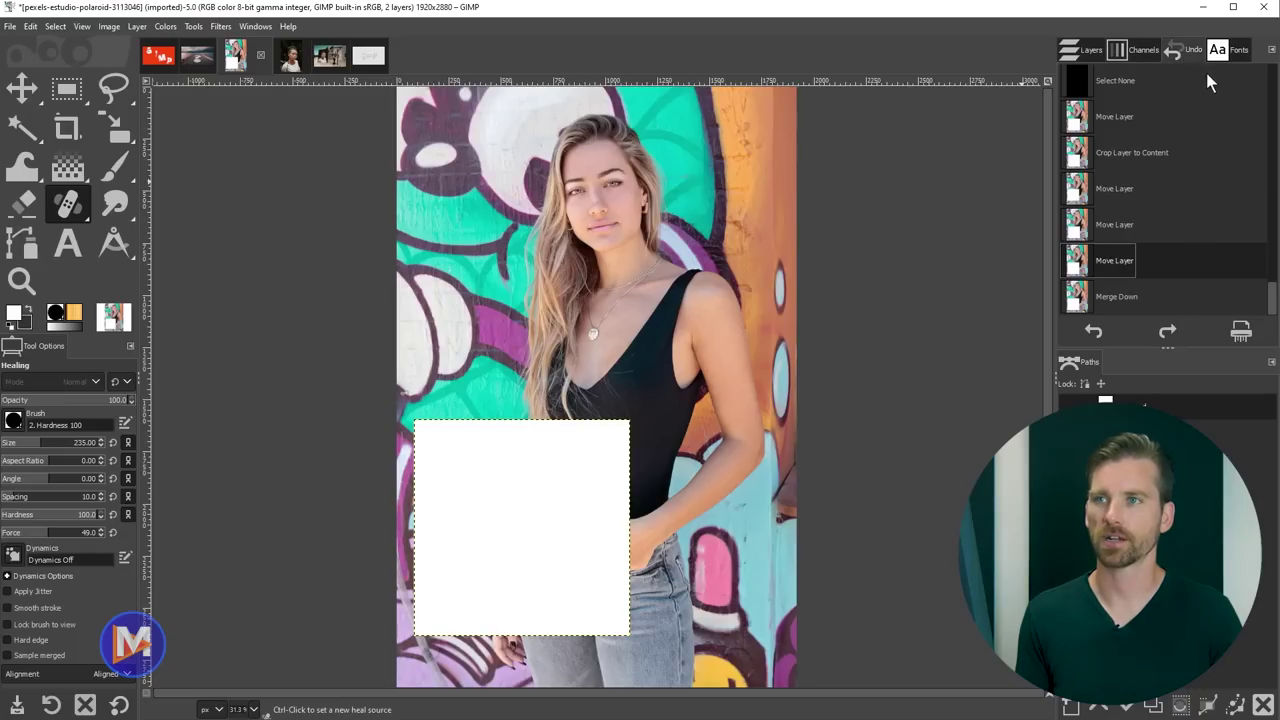
pyautogui.click(1079, 52)
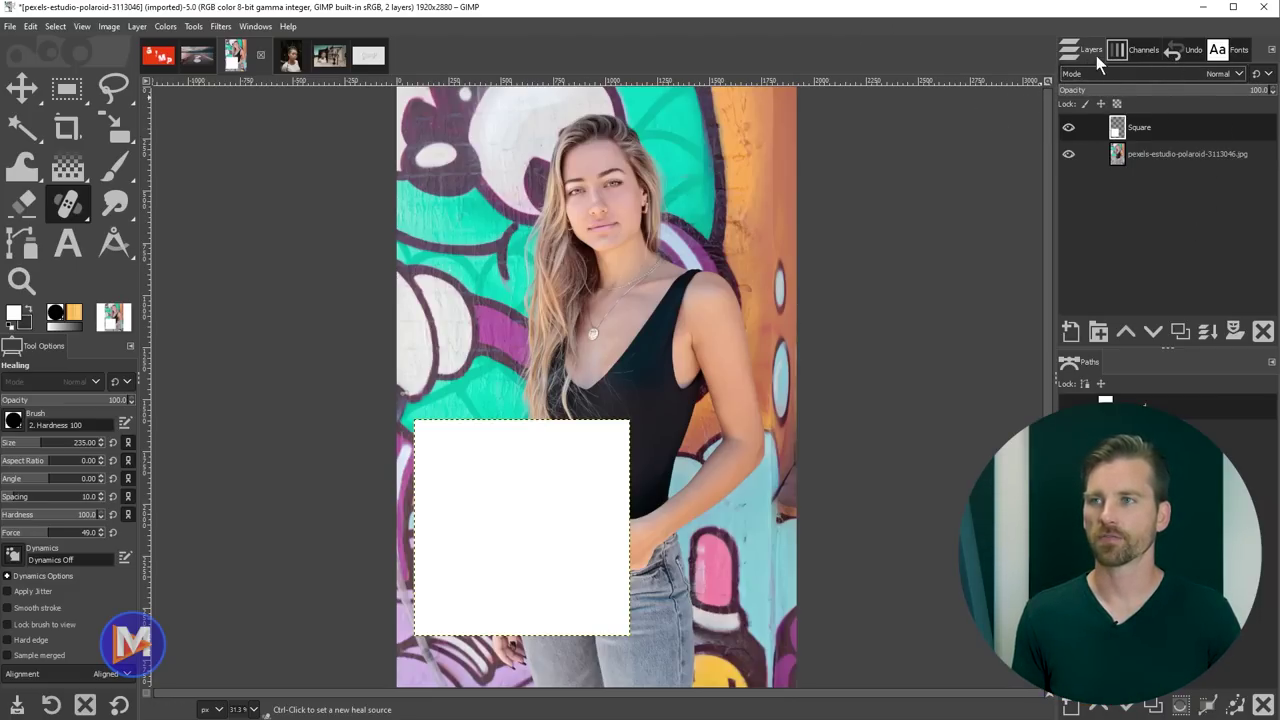
pyautogui.moveTo(1049, 87); pyautogui.dragTo(807, 50)
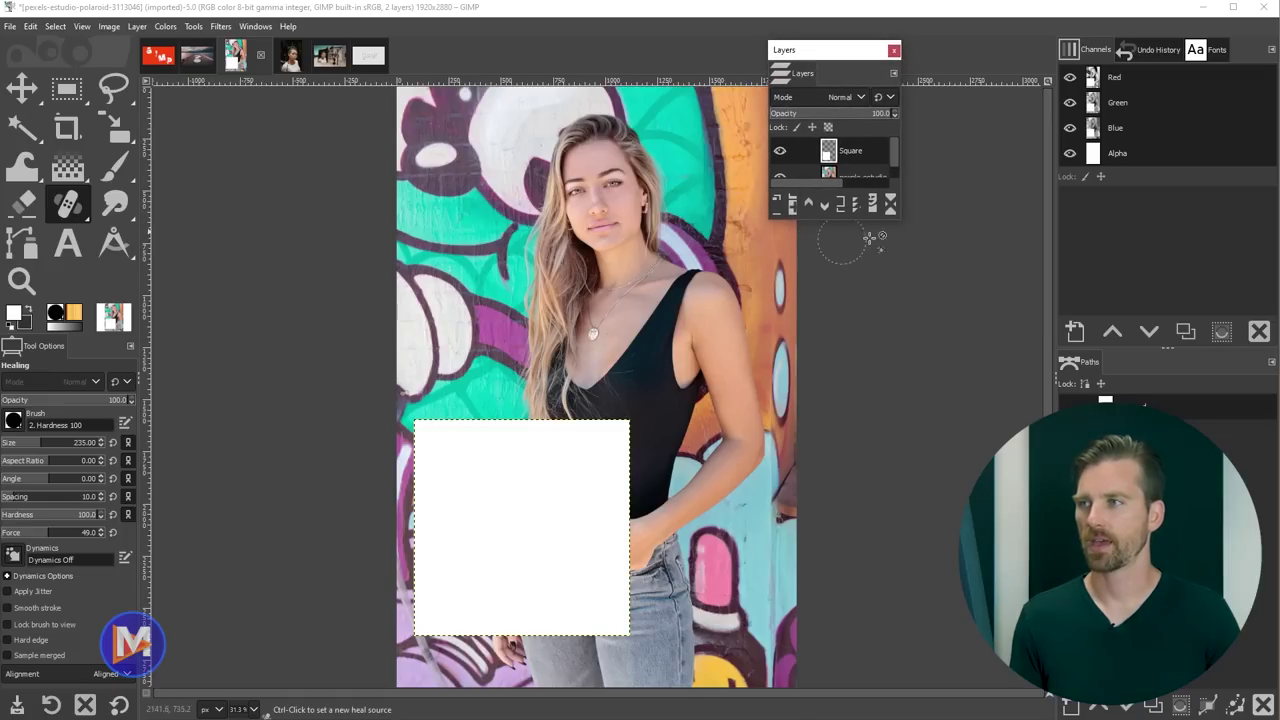
pyautogui.click(893, 50)
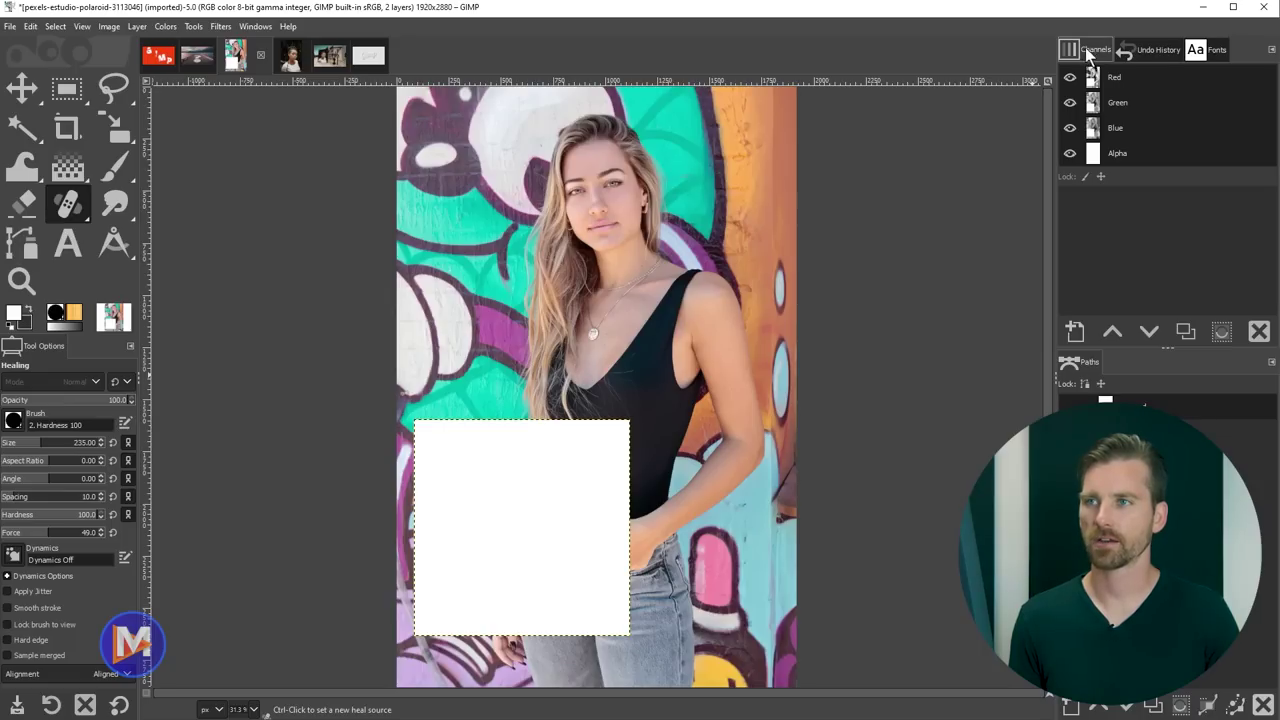
# Step: Move the Channels dialog behind Fonts in its dock group, and redock it beside Paths
pyautogui.moveTo(1085, 47); pyautogui.dragTo(1228, 50)
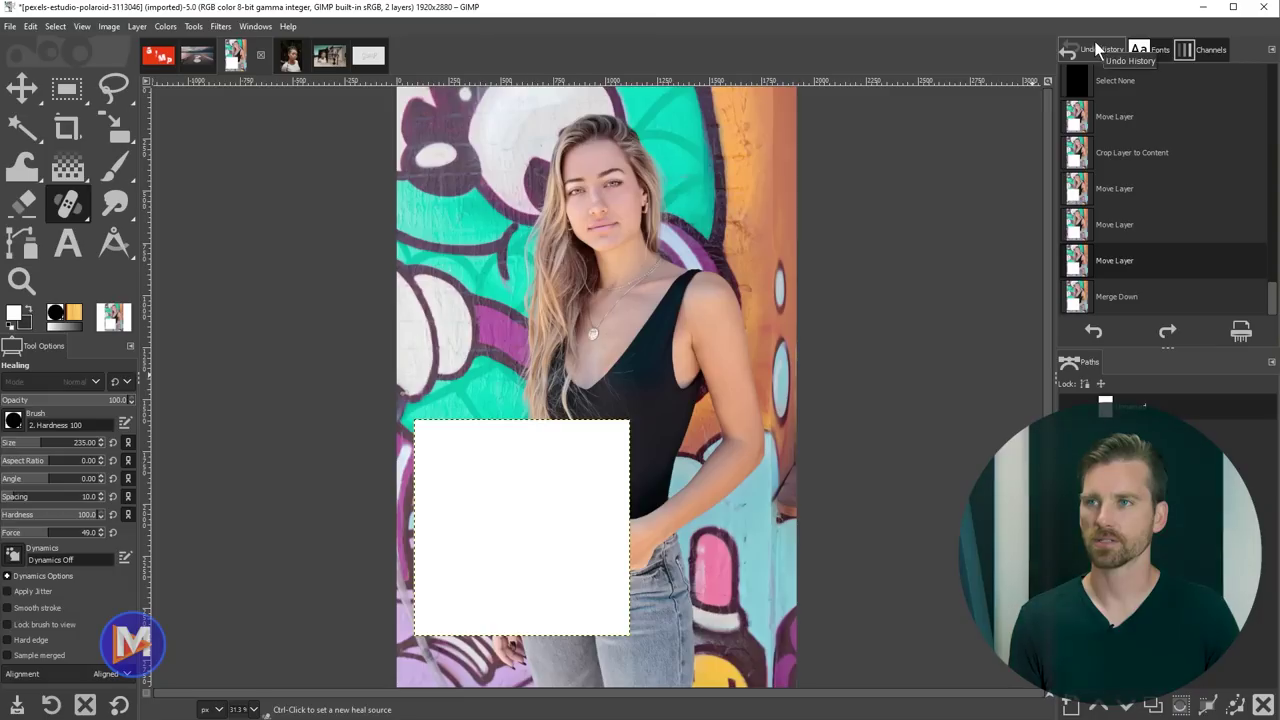
pyautogui.click(1210, 50)
pyautogui.moveTo(1210, 50); pyautogui.dragTo(1145, 365)
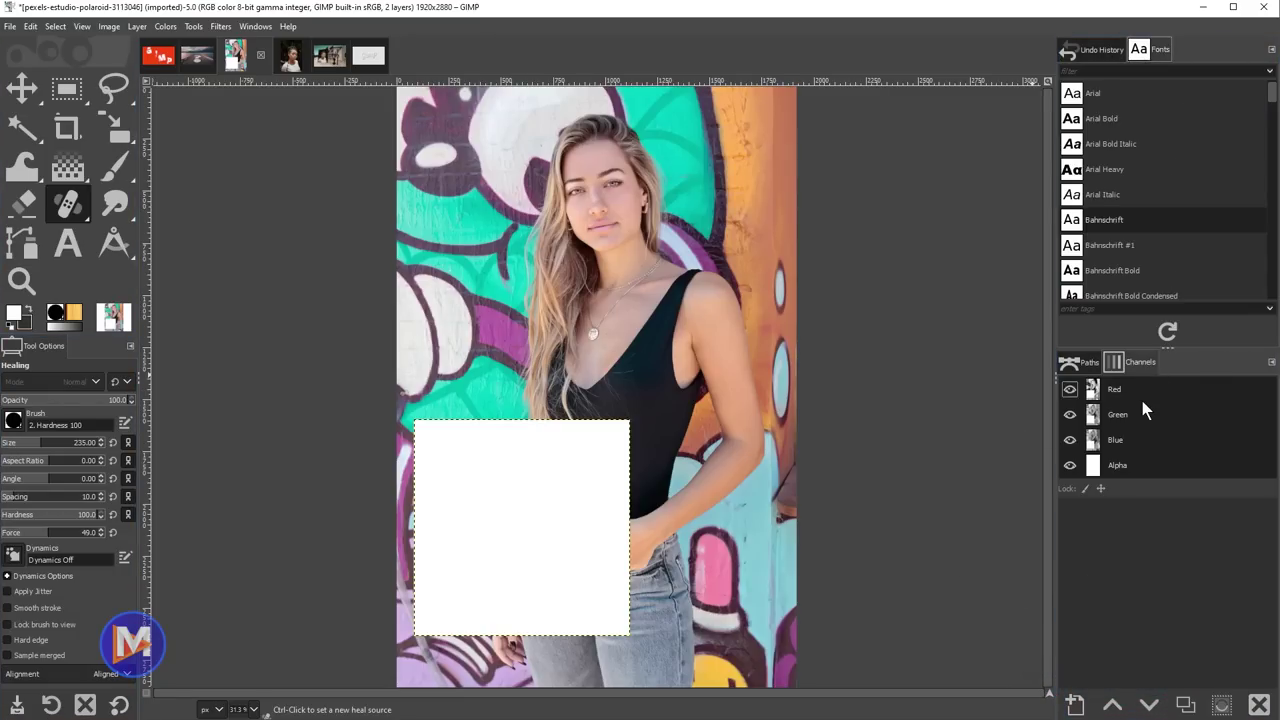
# Step: Dock Undo History as its own column beside Fonts and show the start of its list
pyautogui.click(1105, 50)
pyautogui.moveTo(1105, 50); pyautogui.dragTo(1064, 76)
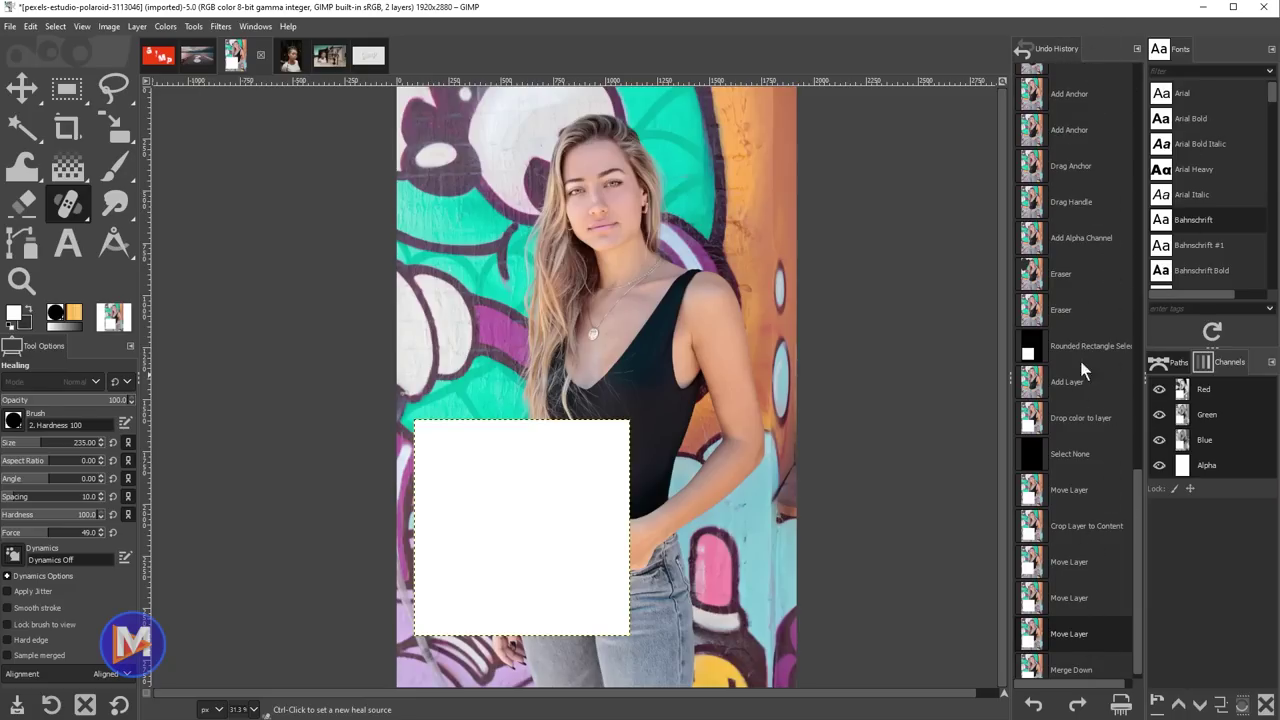
pyautogui.scroll(15, 1075, 496)
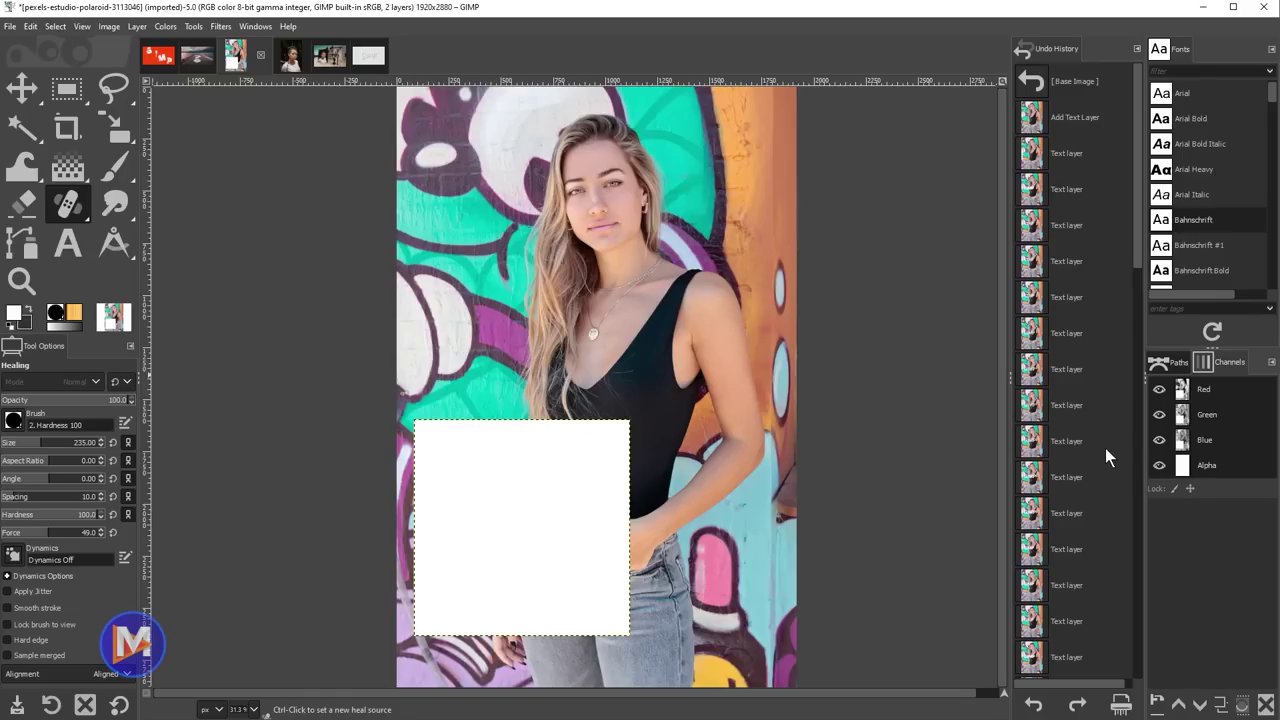
# Step: Reset the saved window positions to default values in the Window Management preferences and accept the preferences
pyautogui.click(31, 27)
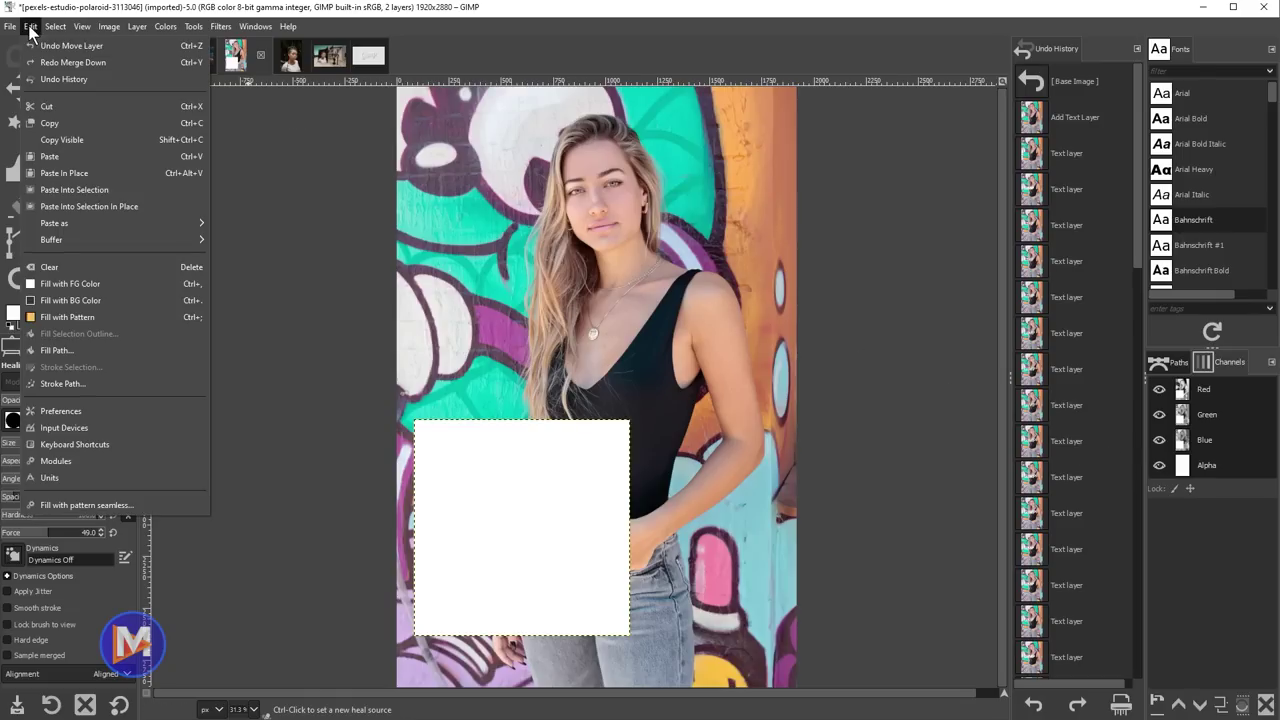
pyautogui.click(80, 412)
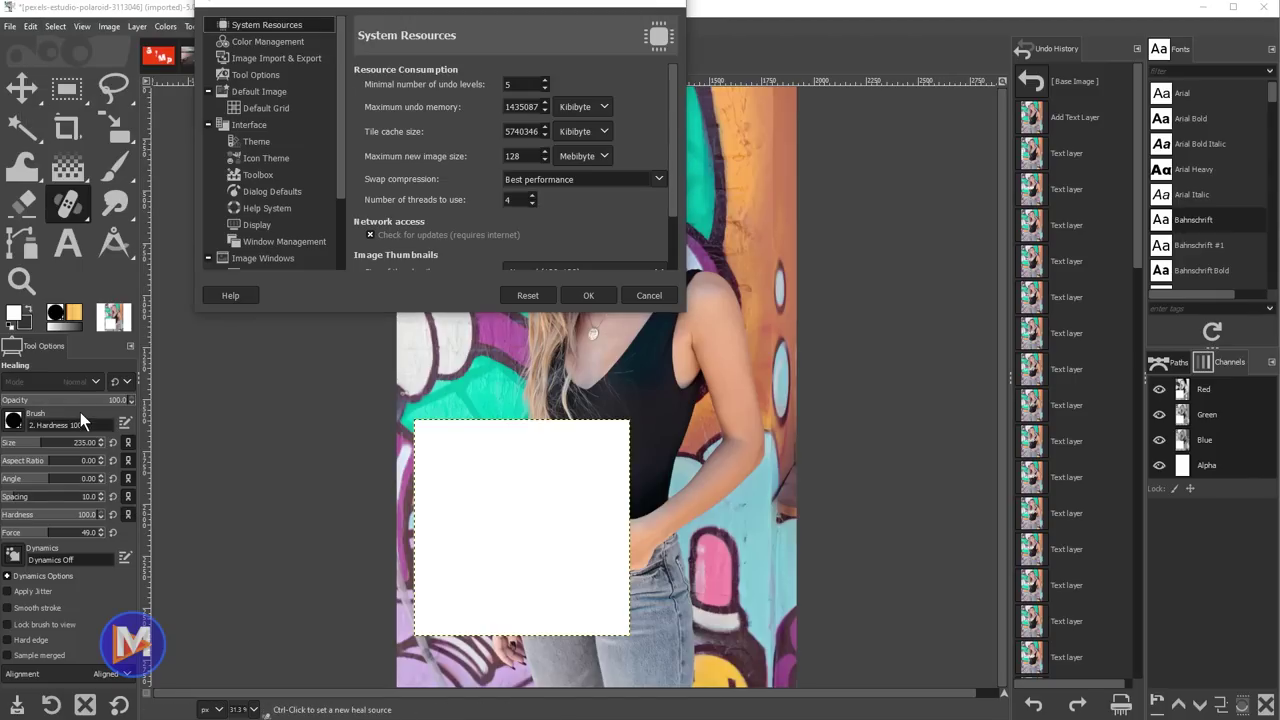
pyautogui.scroll(-1, 340, 190)
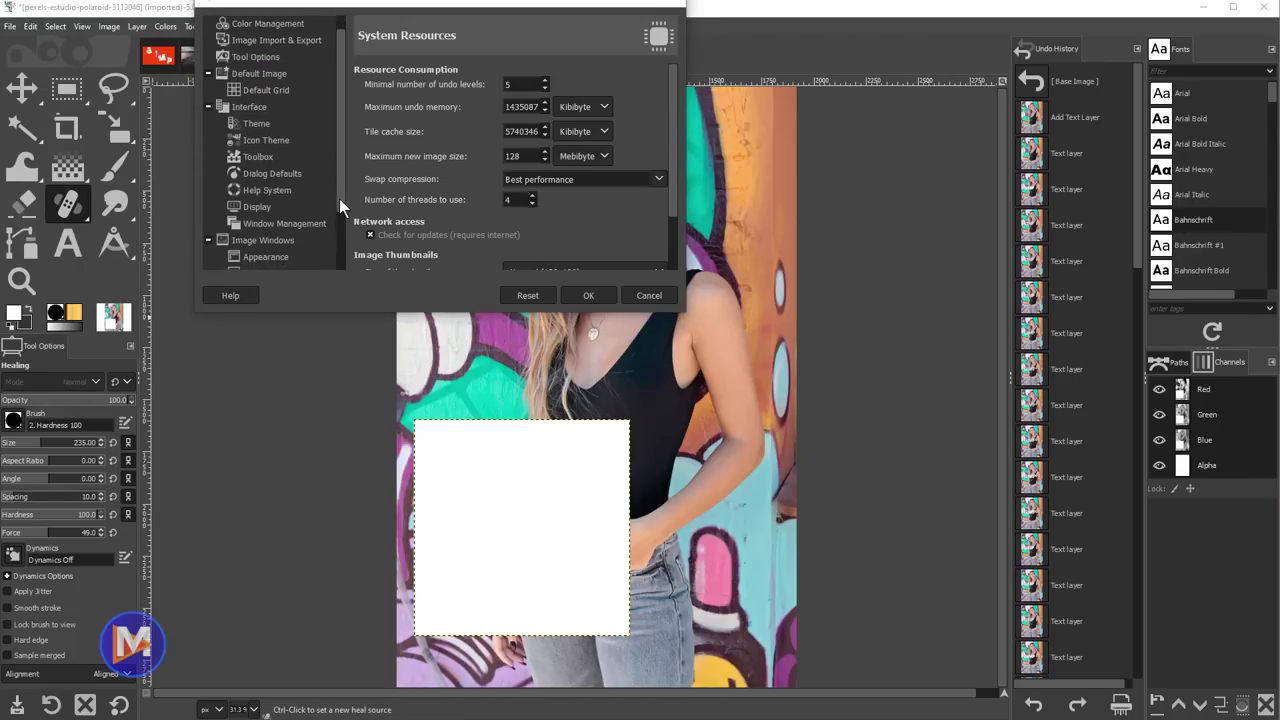
pyautogui.click(209, 100)
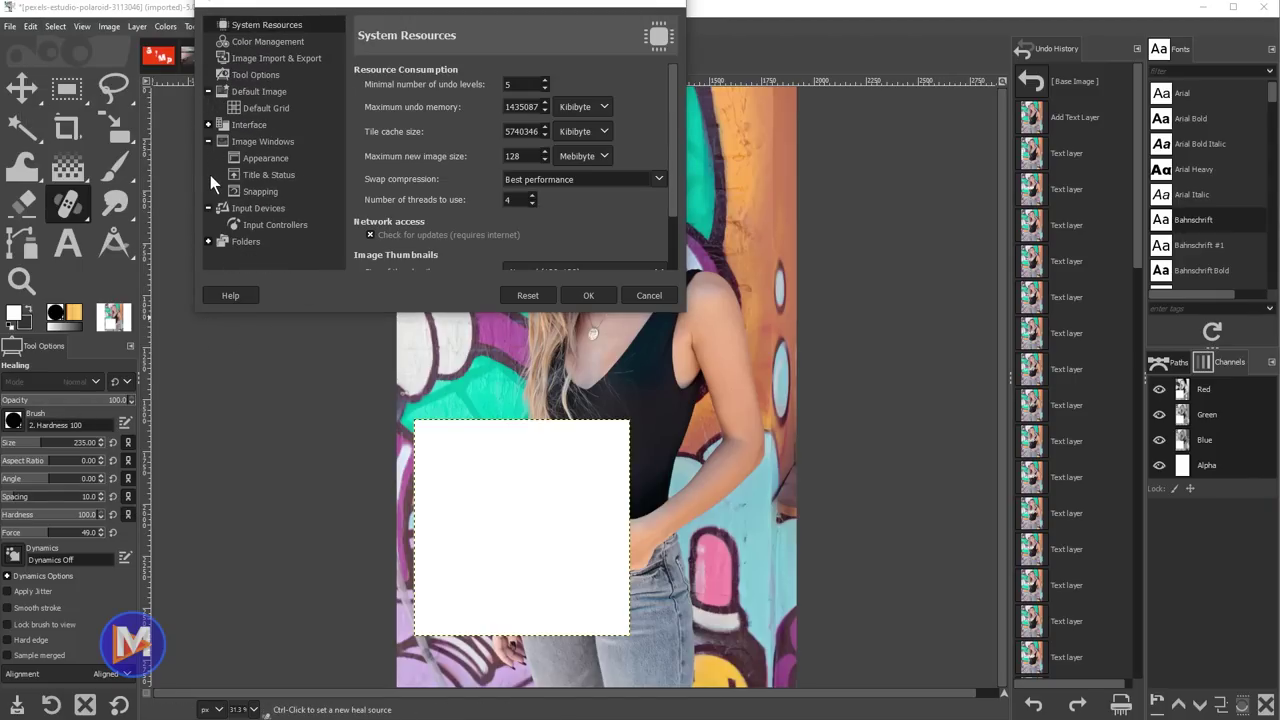
pyautogui.click(208, 125)
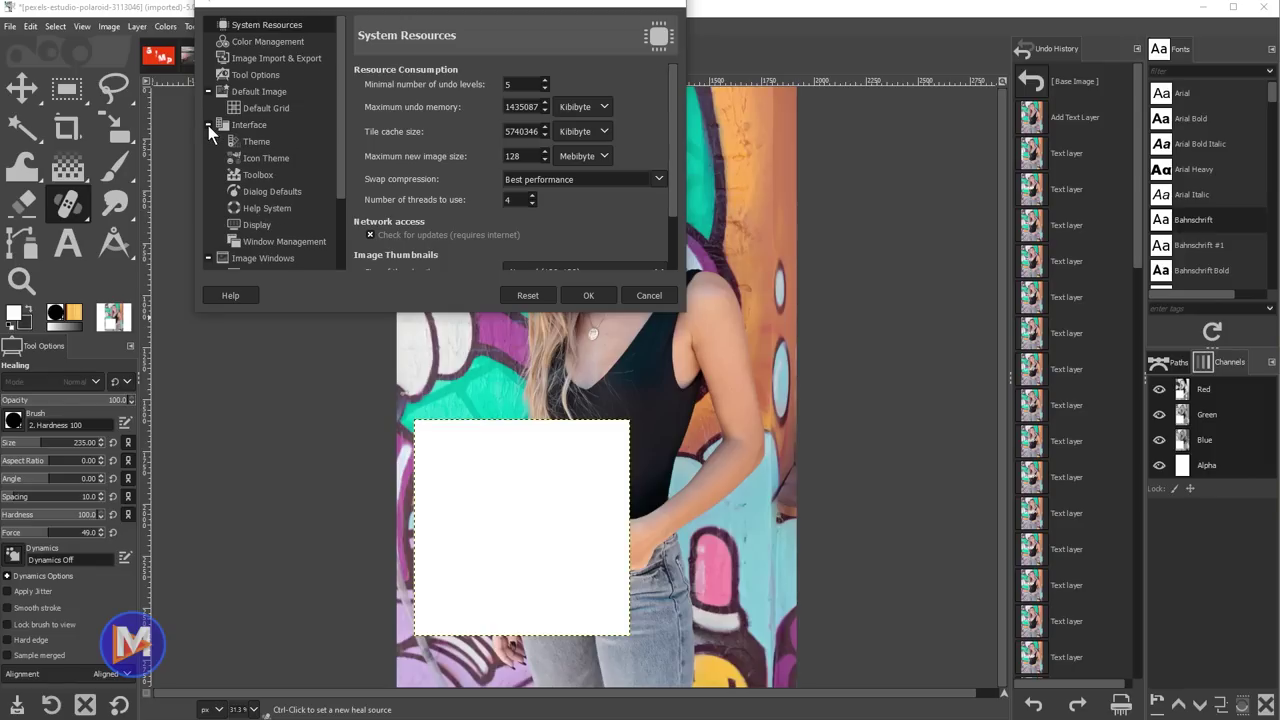
pyautogui.click(272, 241)
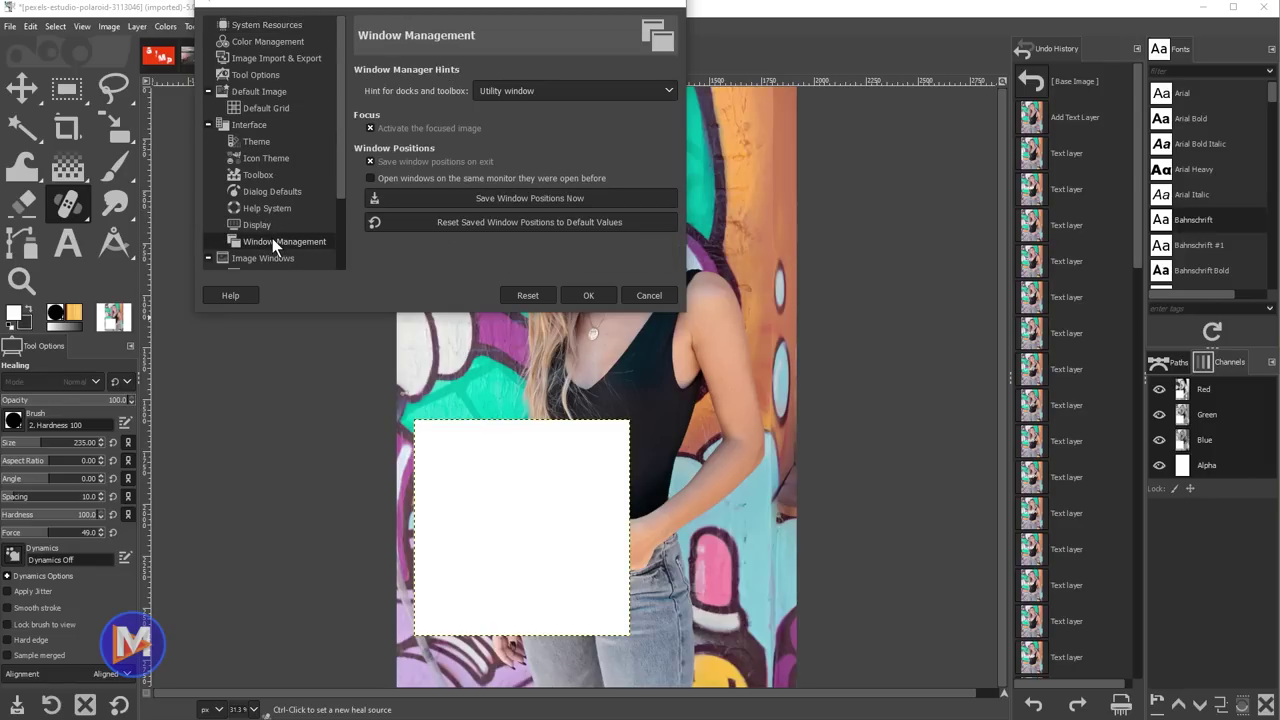
pyautogui.click(510, 226)
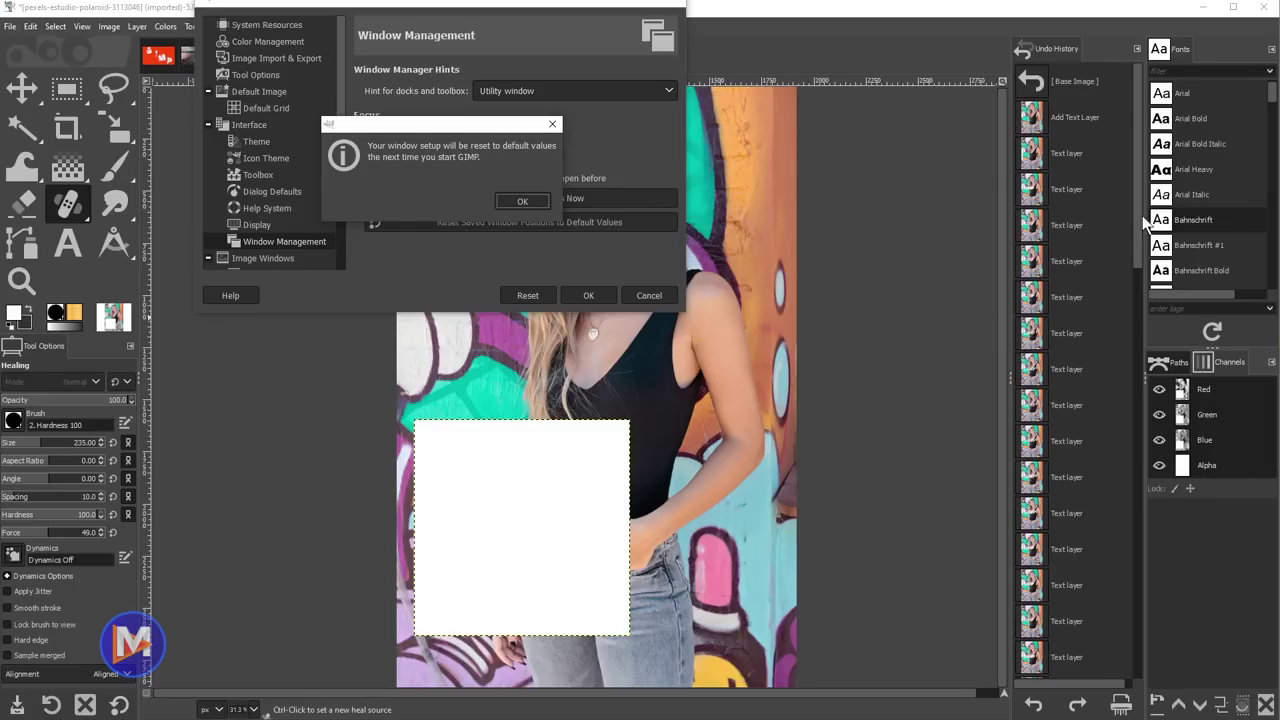
pyautogui.click(538, 202)
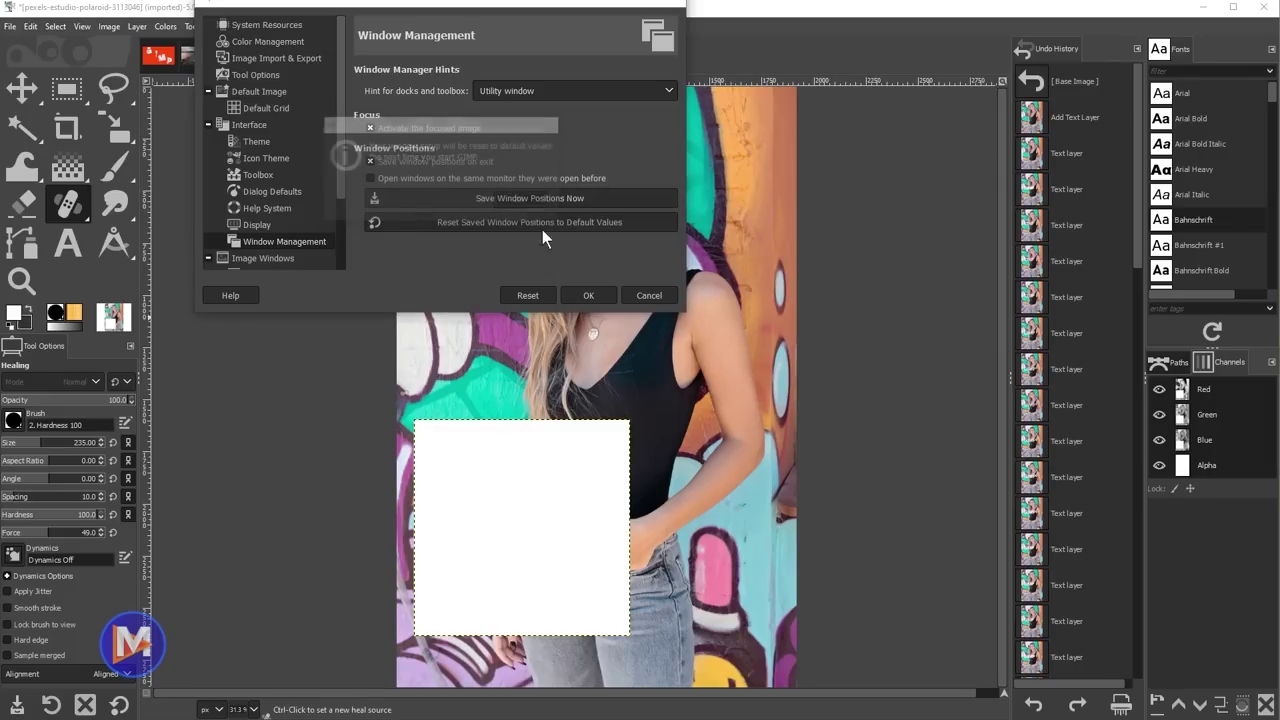
pyautogui.click(592, 295)
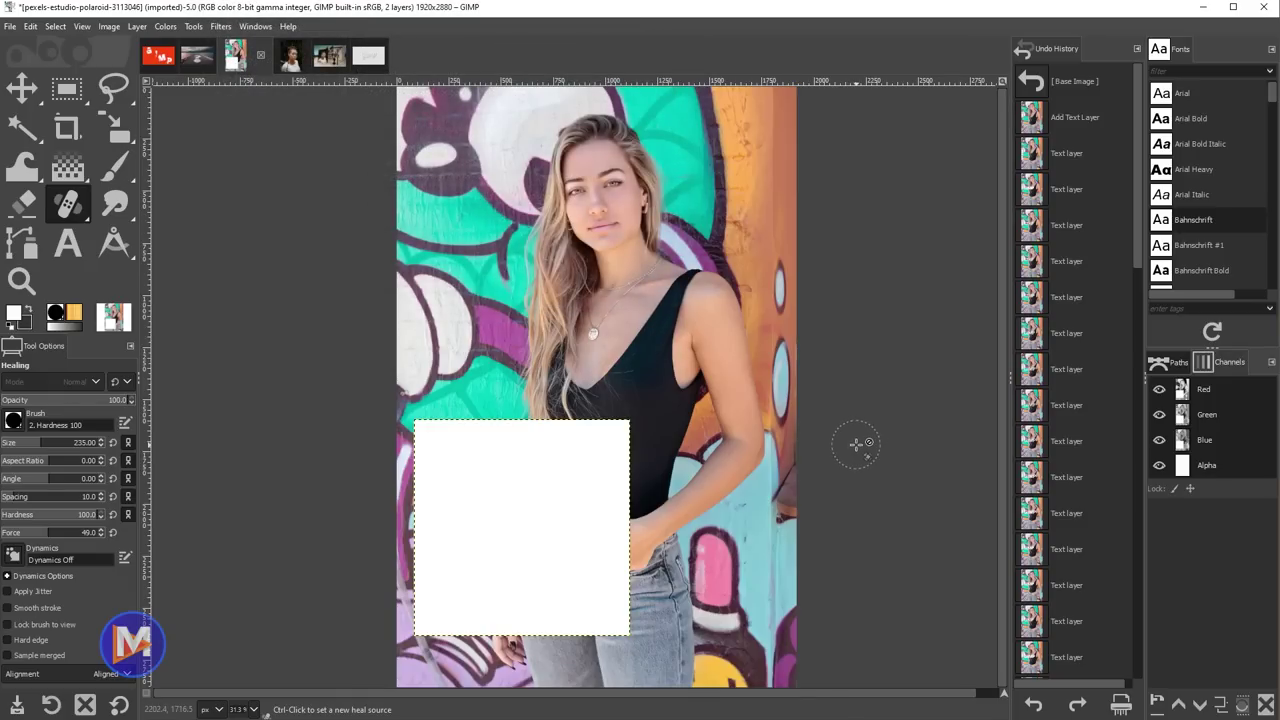
# Step: Restart GIMP, discarding all unsaved changes, and widen the dock that holds the Brushes and Layers dialogs
pyautogui.click(1264, 7)
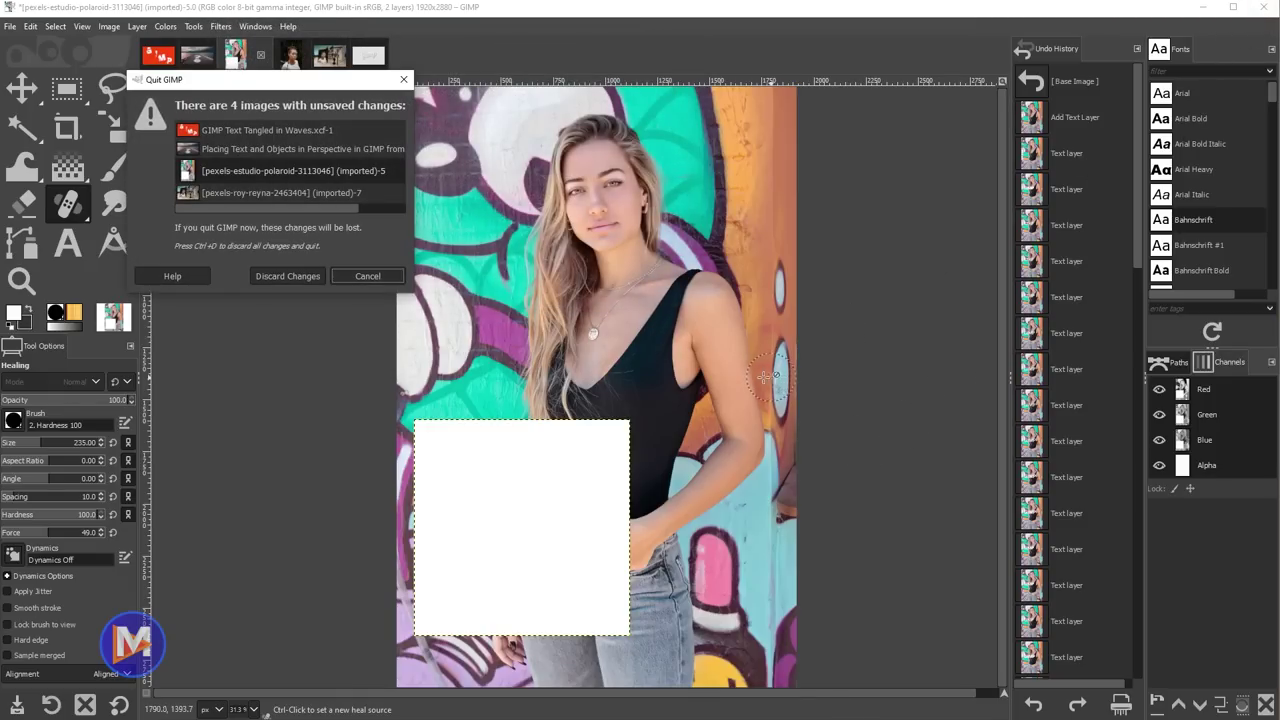
pyautogui.click(297, 280)
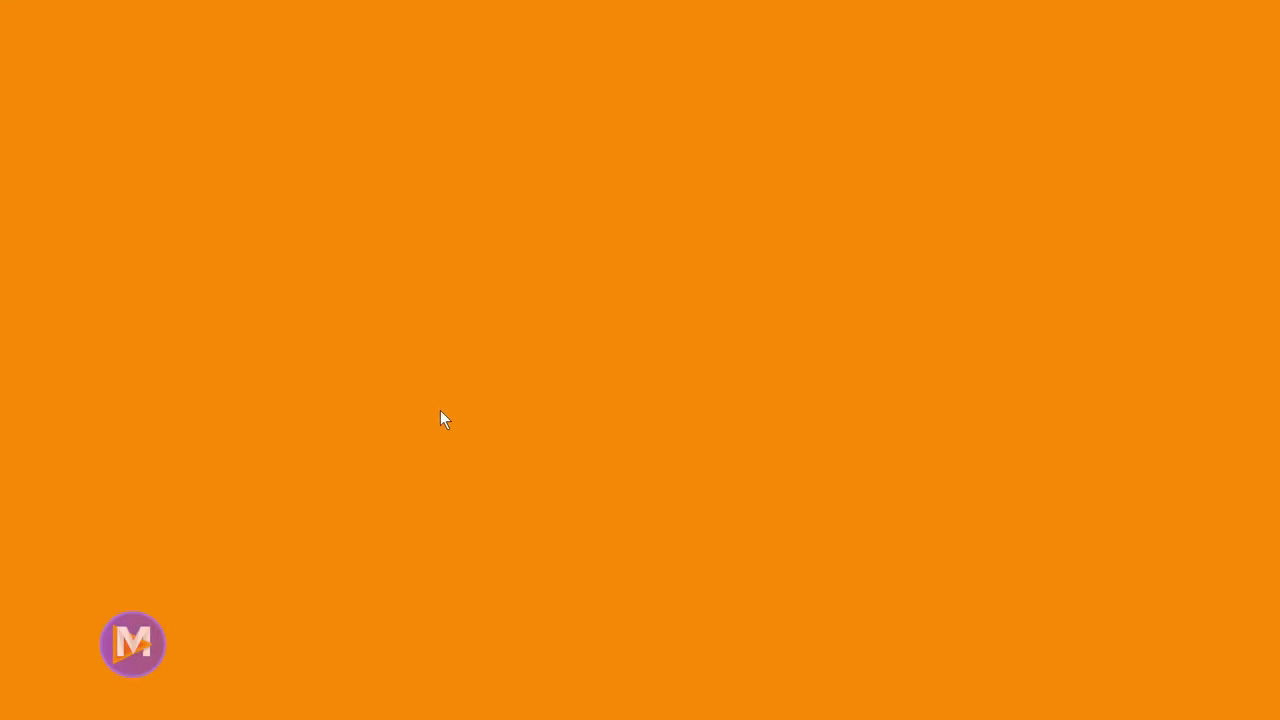
pyautogui.click(154, 700)
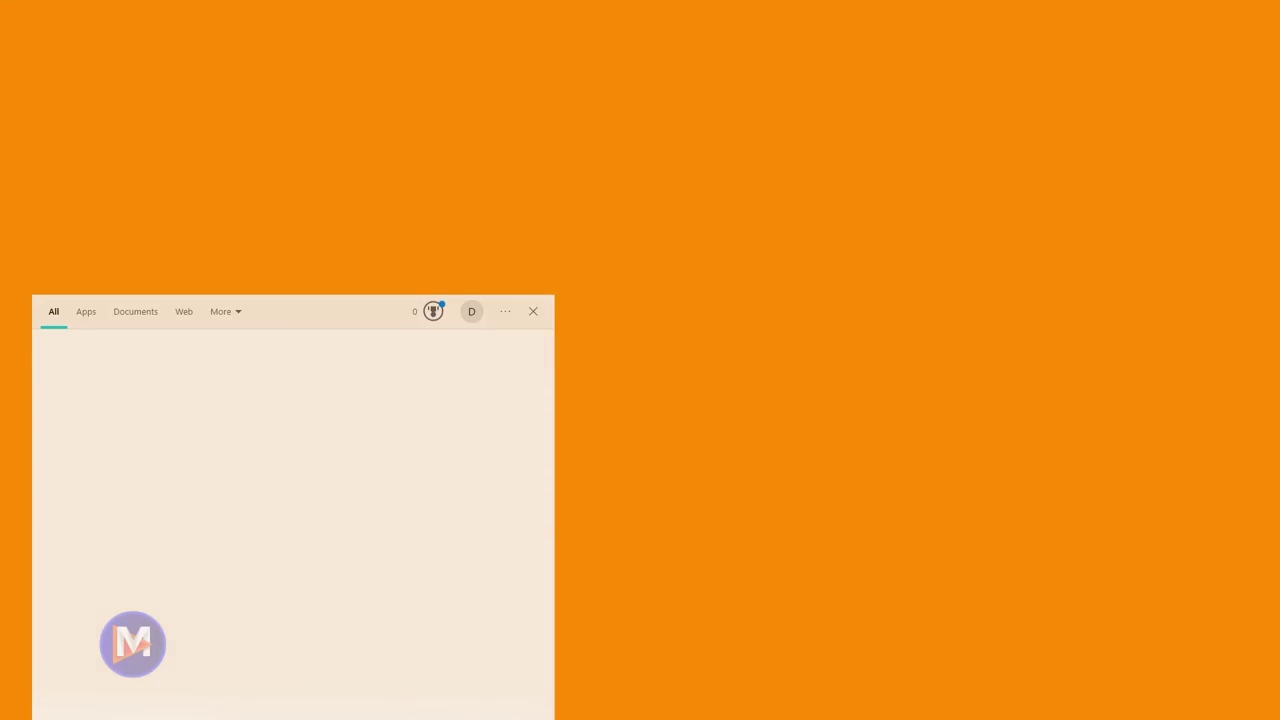
pyautogui.write('gimp')
pyautogui.click(150, 381)
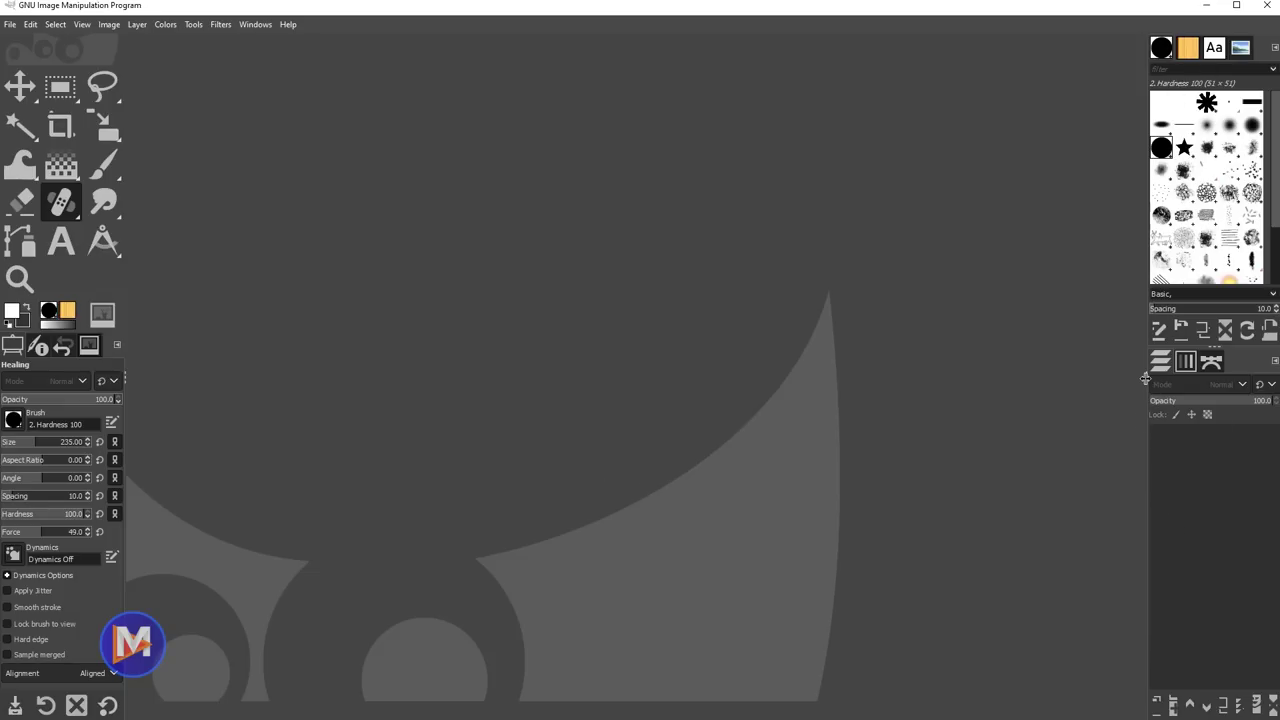
pyautogui.moveTo(1147, 379); pyautogui.dragTo(1114, 379)
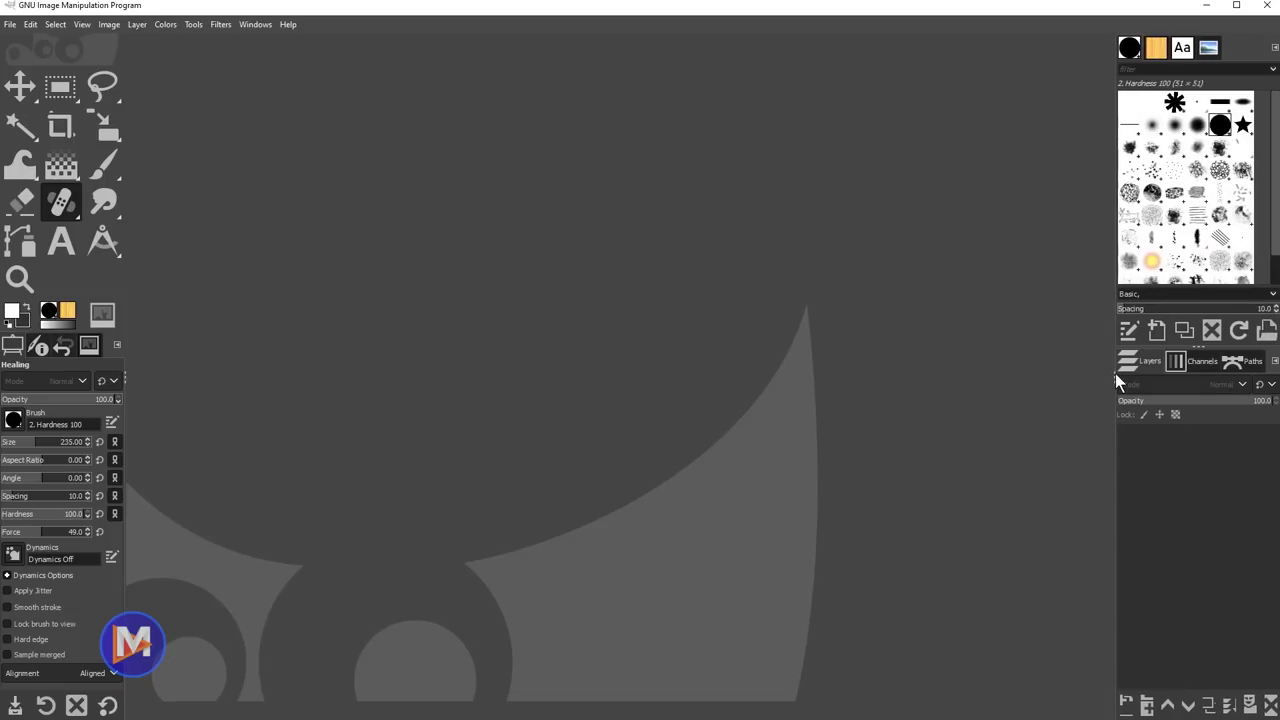
# Step: View the Device Status and Images dialogs docked beside Tool Options, and return to the Healing tool options
pyautogui.click(40, 349)
pyautogui.click(86, 346)
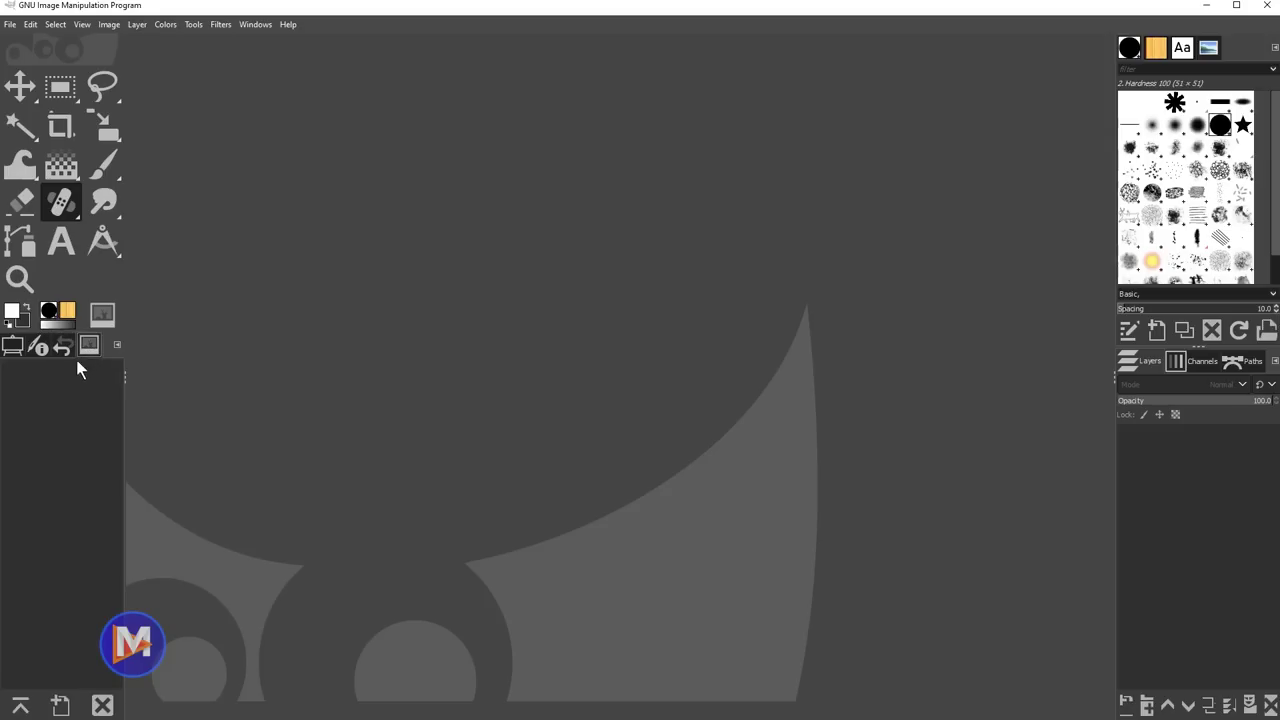
pyautogui.click(18, 346)
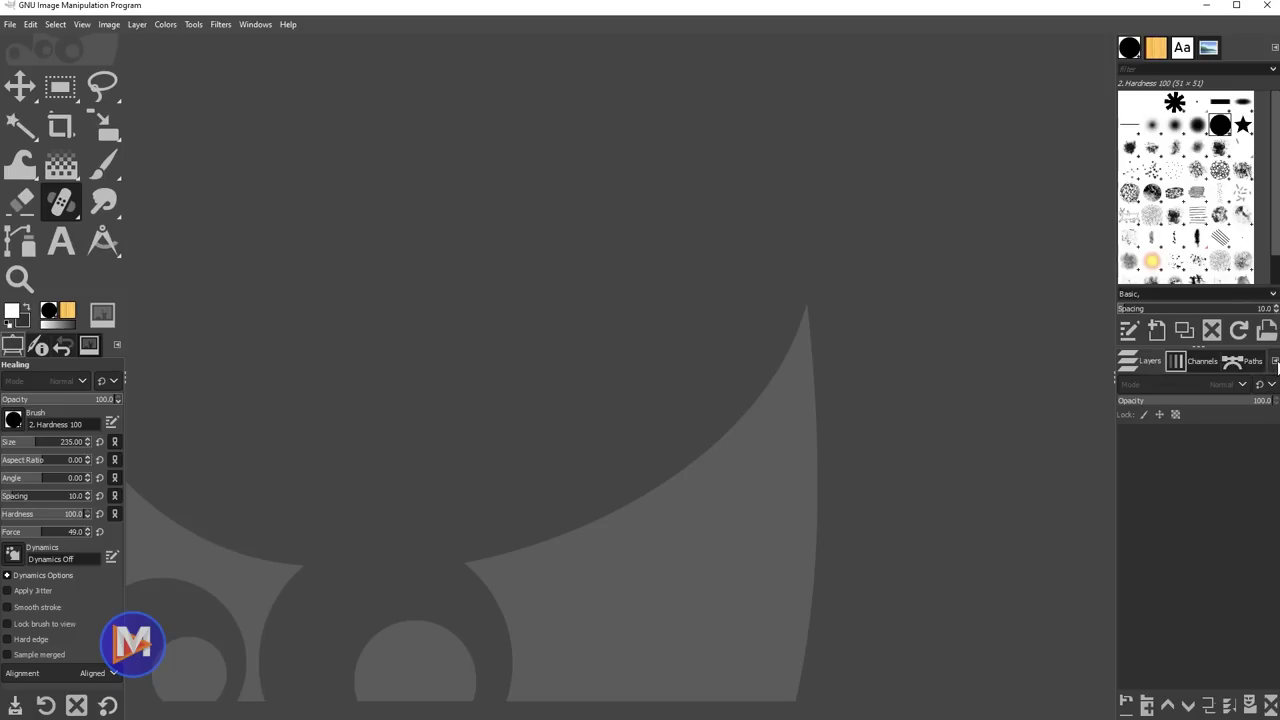
# Step: Lock the Layers dialog to its dock, and close the Brushes and Patterns dialogs in the group above it
pyautogui.click(1275, 361)
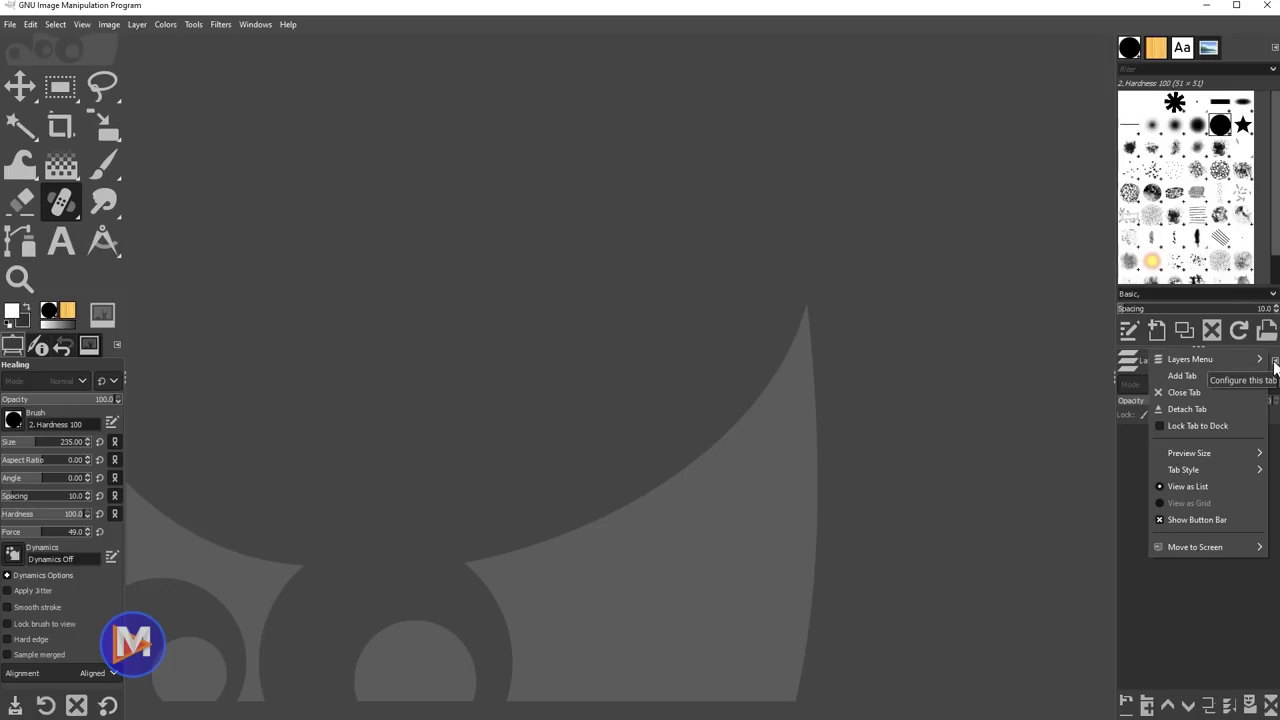
pyautogui.click(1196, 424)
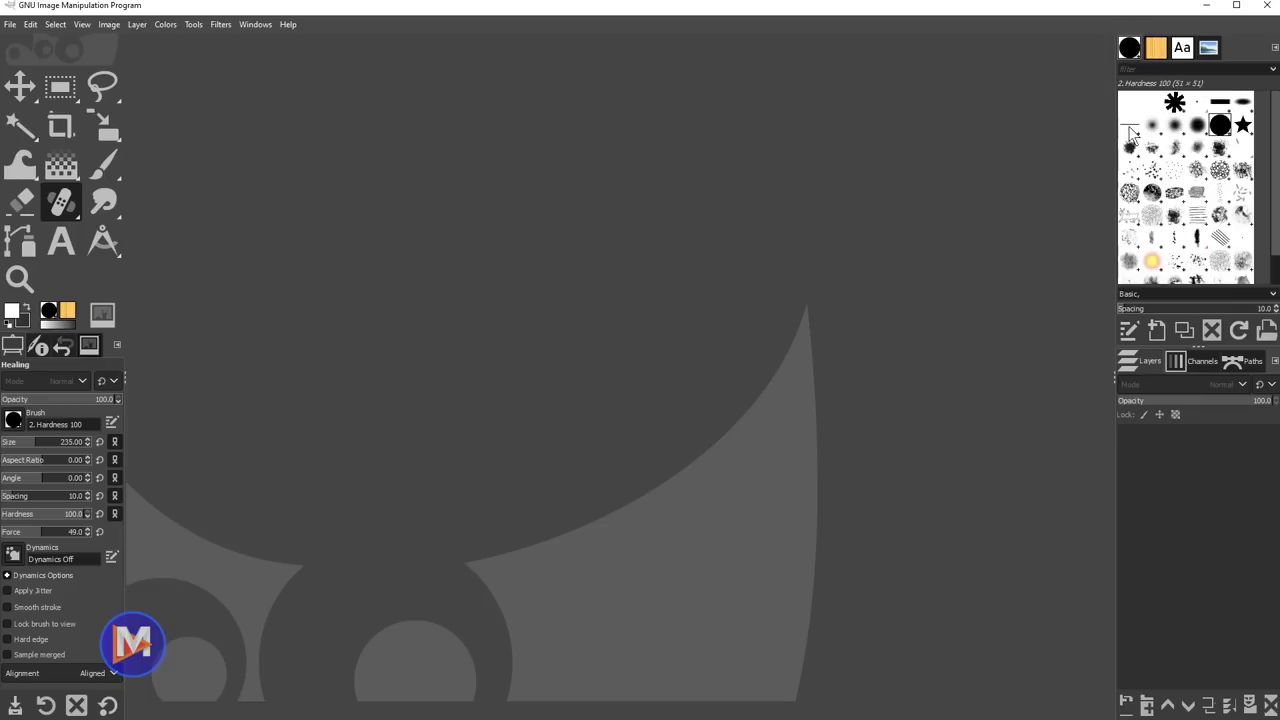
pyautogui.click(1275, 50)
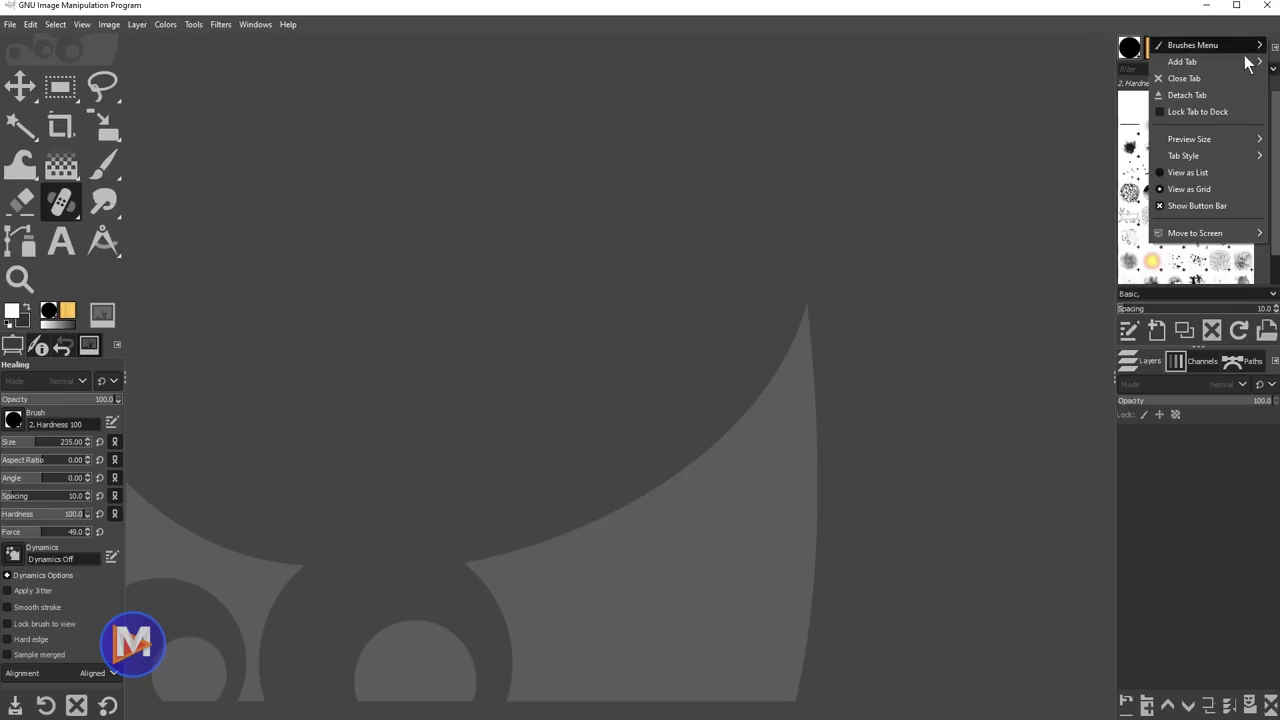
pyautogui.click(1195, 79)
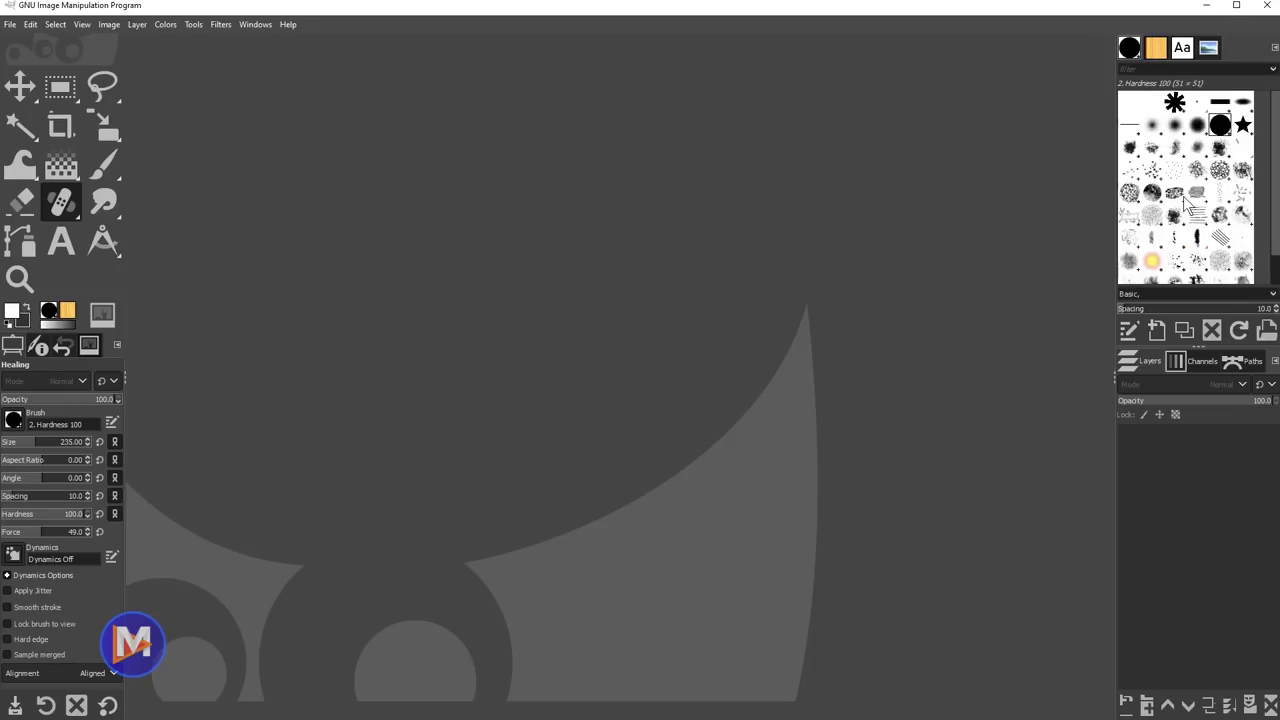
pyautogui.click(1274, 47)
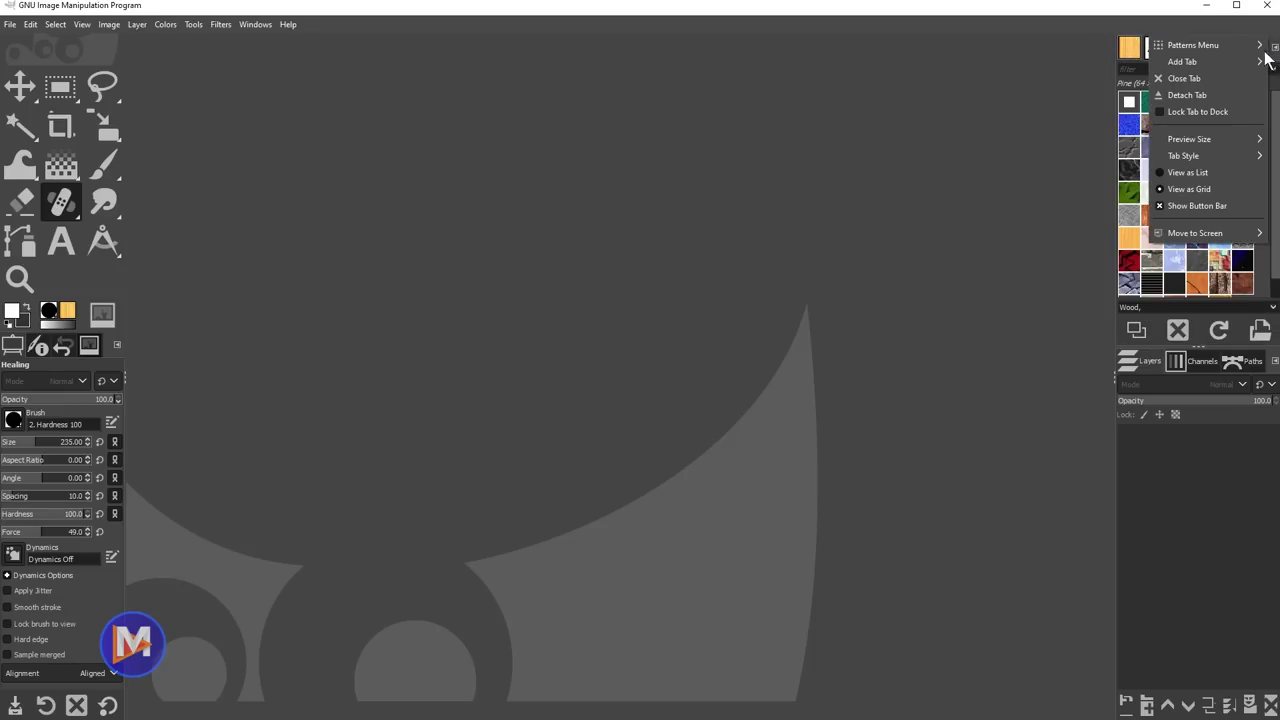
pyautogui.click(1208, 78)
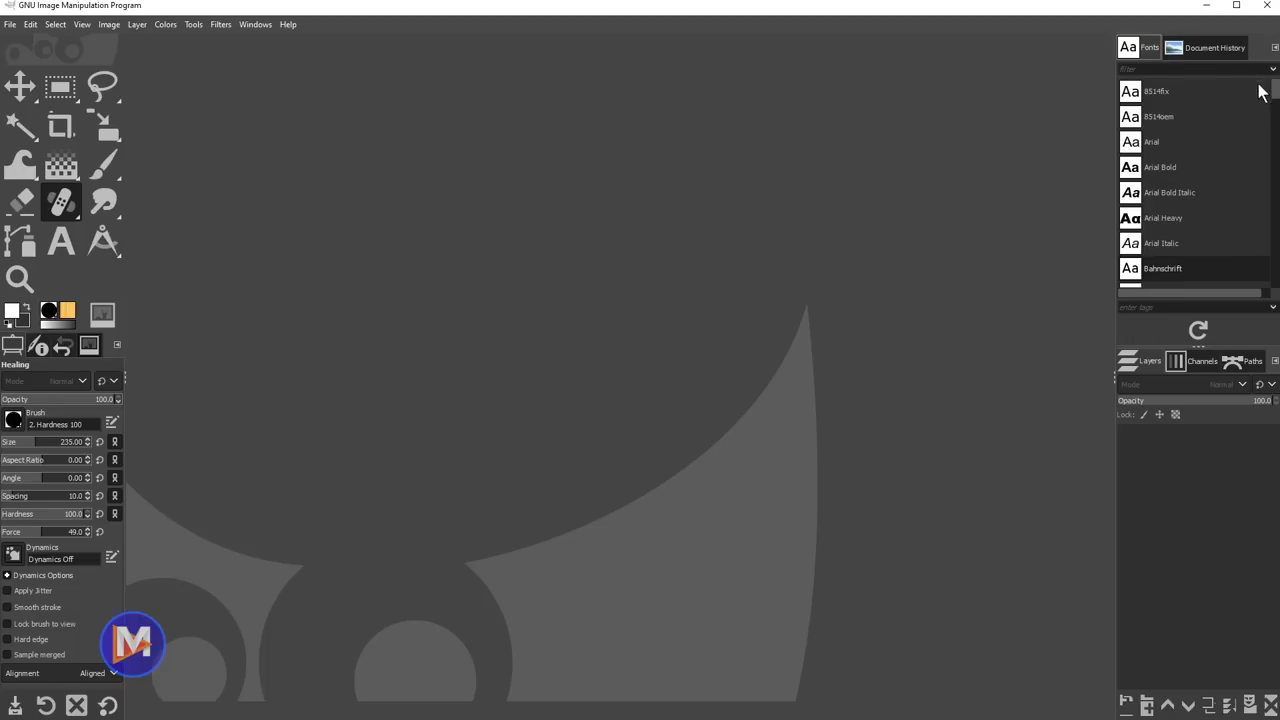
# Step: Add the Brushes dialog back to the group with Fonts, and add Patterns to the group with Layers, Channels and Paths
pyautogui.click(1274, 47)
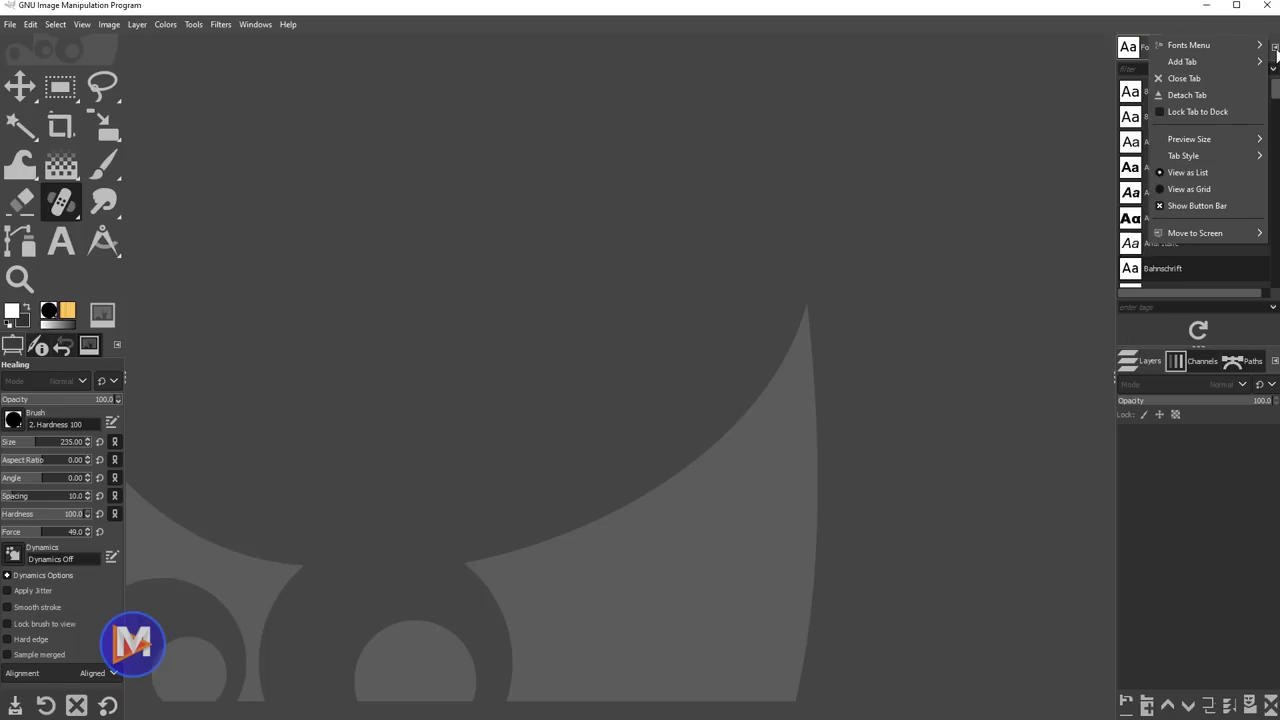
pyautogui.moveTo(1240, 72)
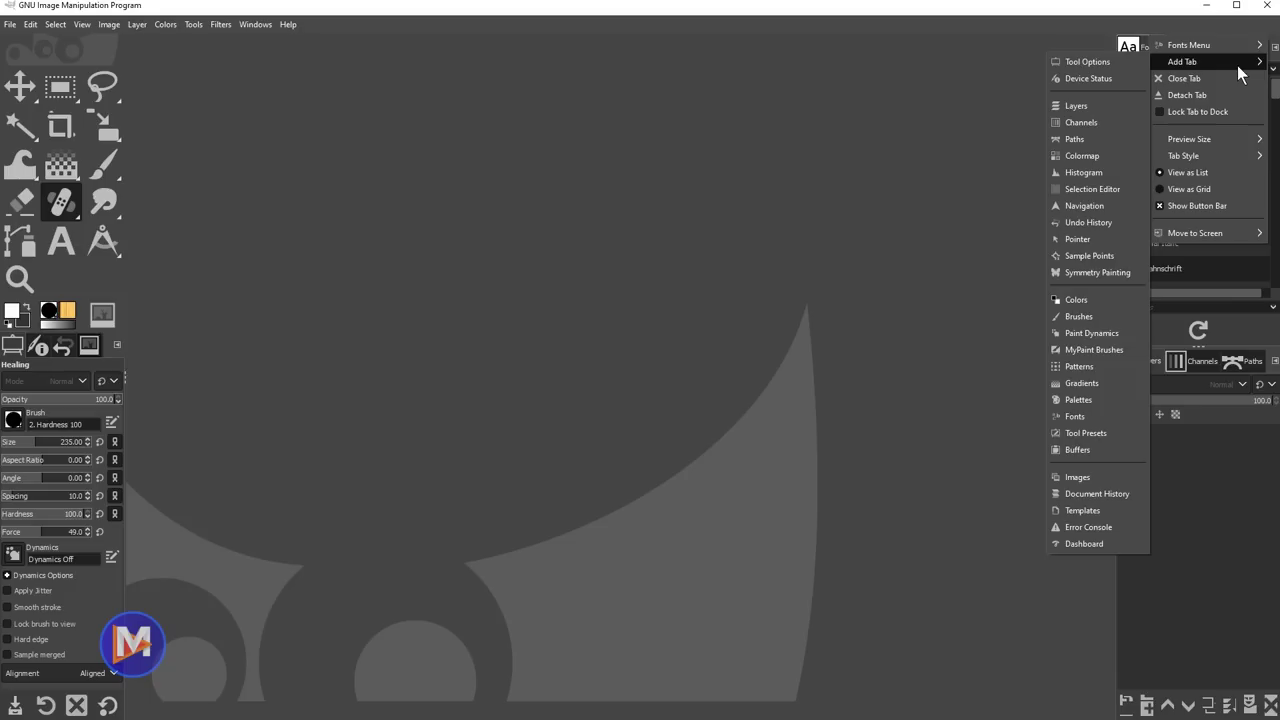
pyautogui.click(1098, 315)
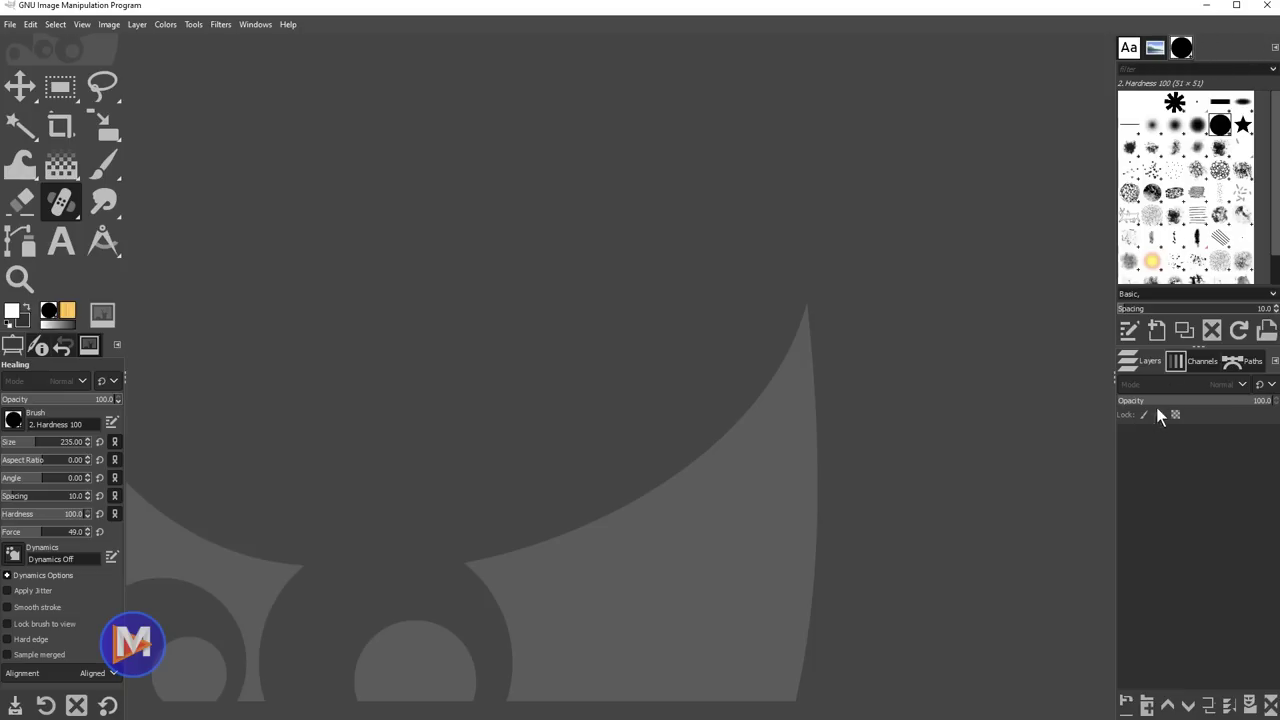
pyautogui.click(1274, 362)
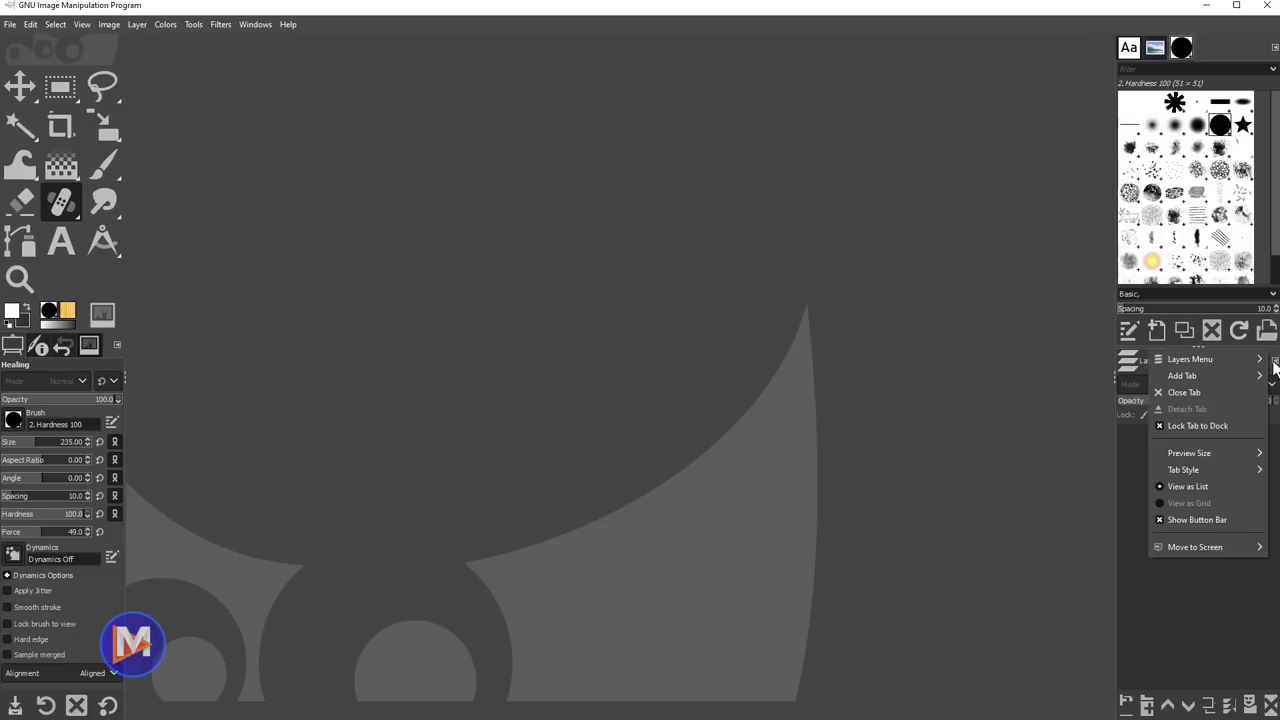
pyautogui.moveTo(1244, 383)
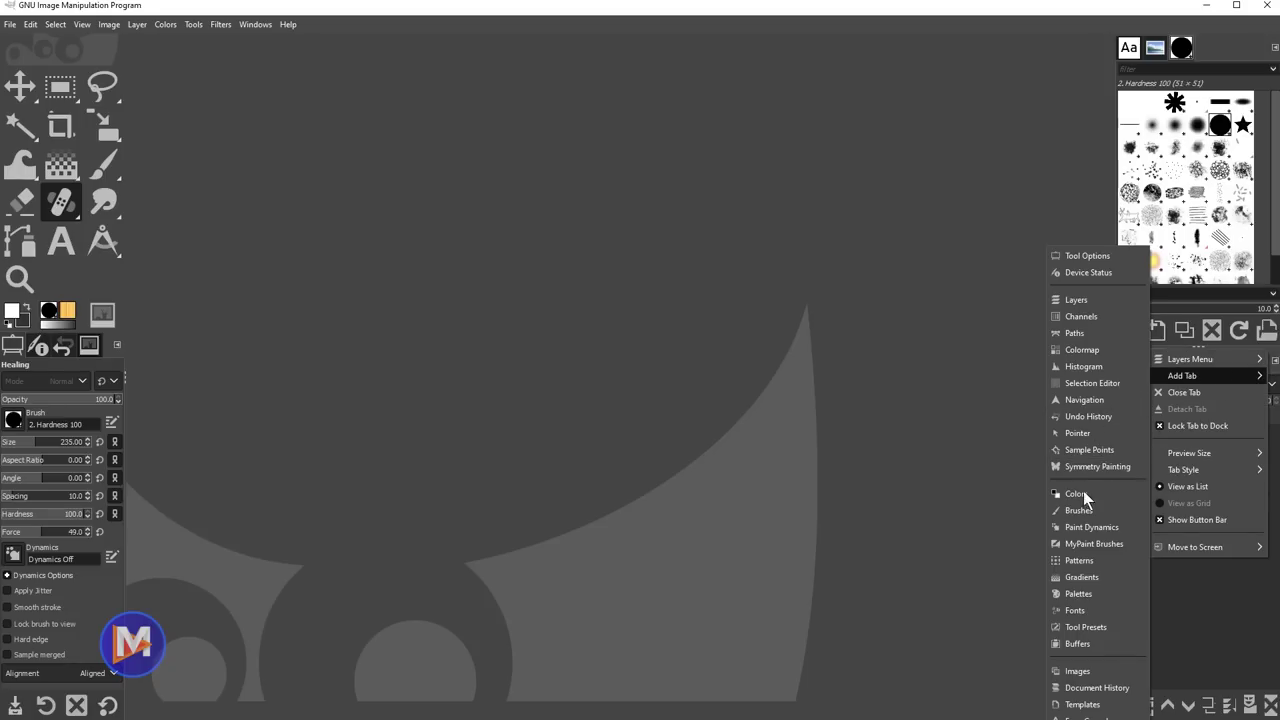
pyautogui.click(1098, 562)
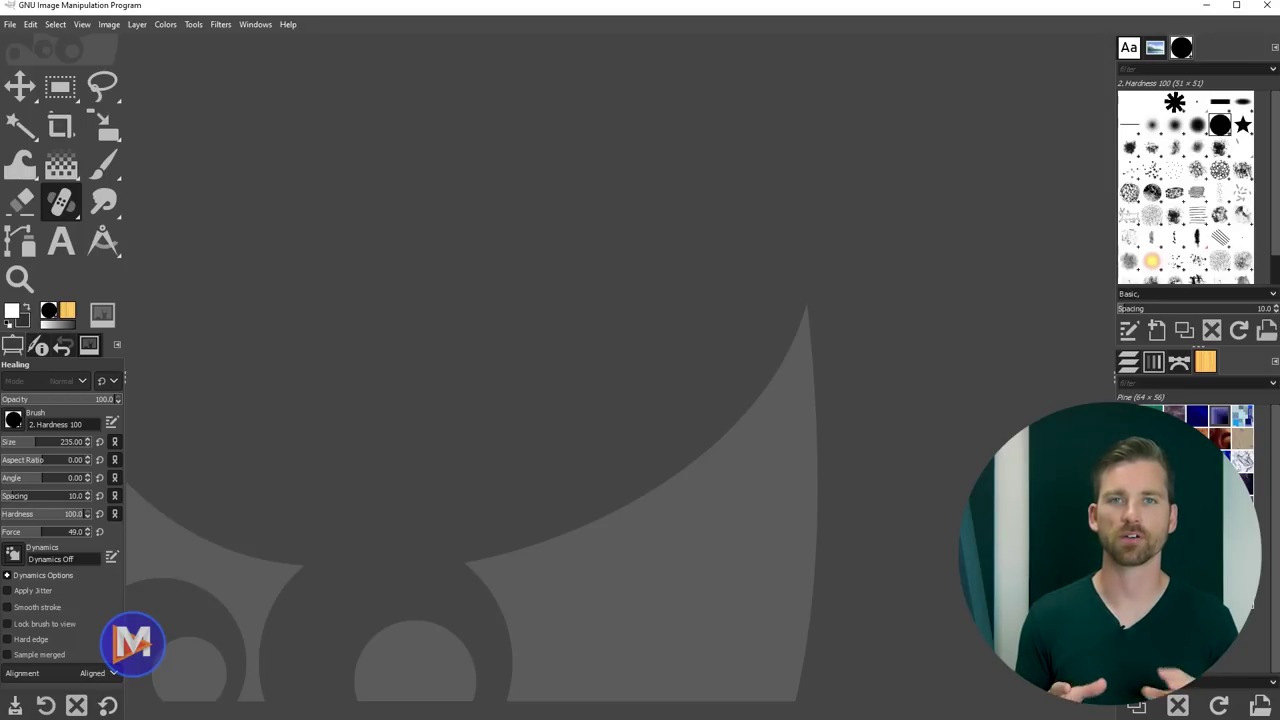
# Step: Save the current window positions in the Window Management preferences and accept the preferences
pyautogui.click(30, 26)
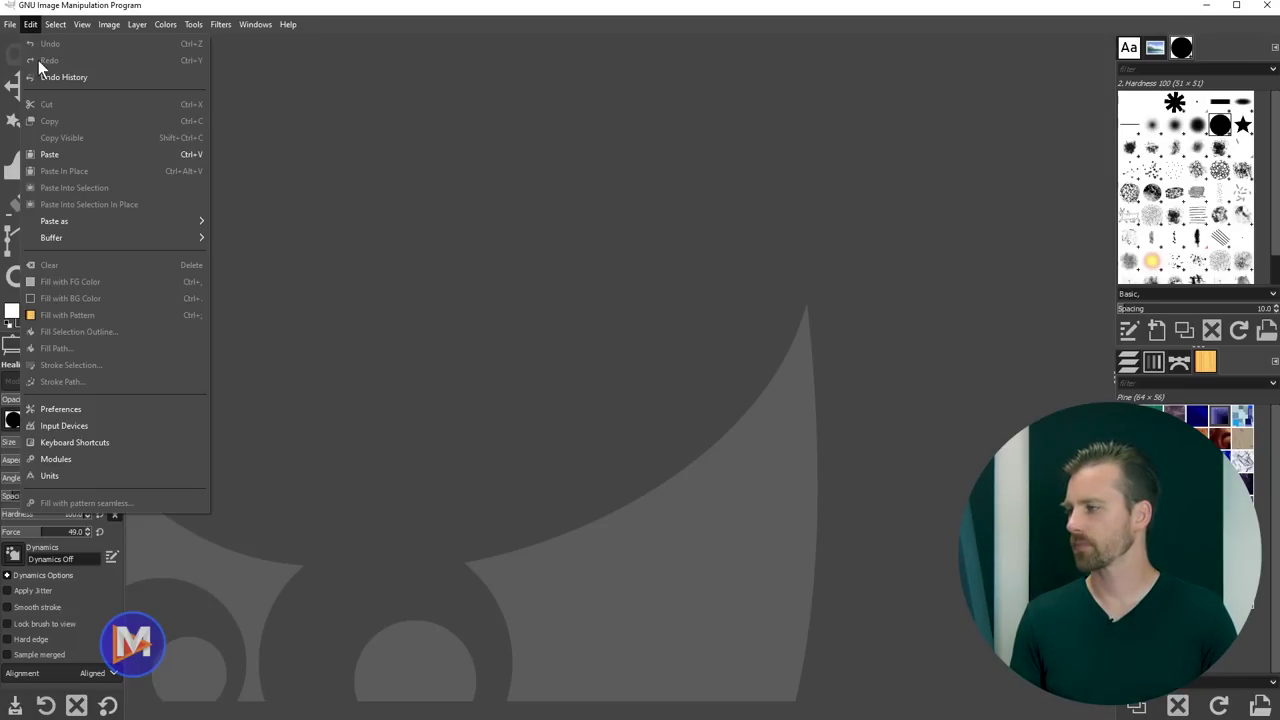
pyautogui.click(77, 409)
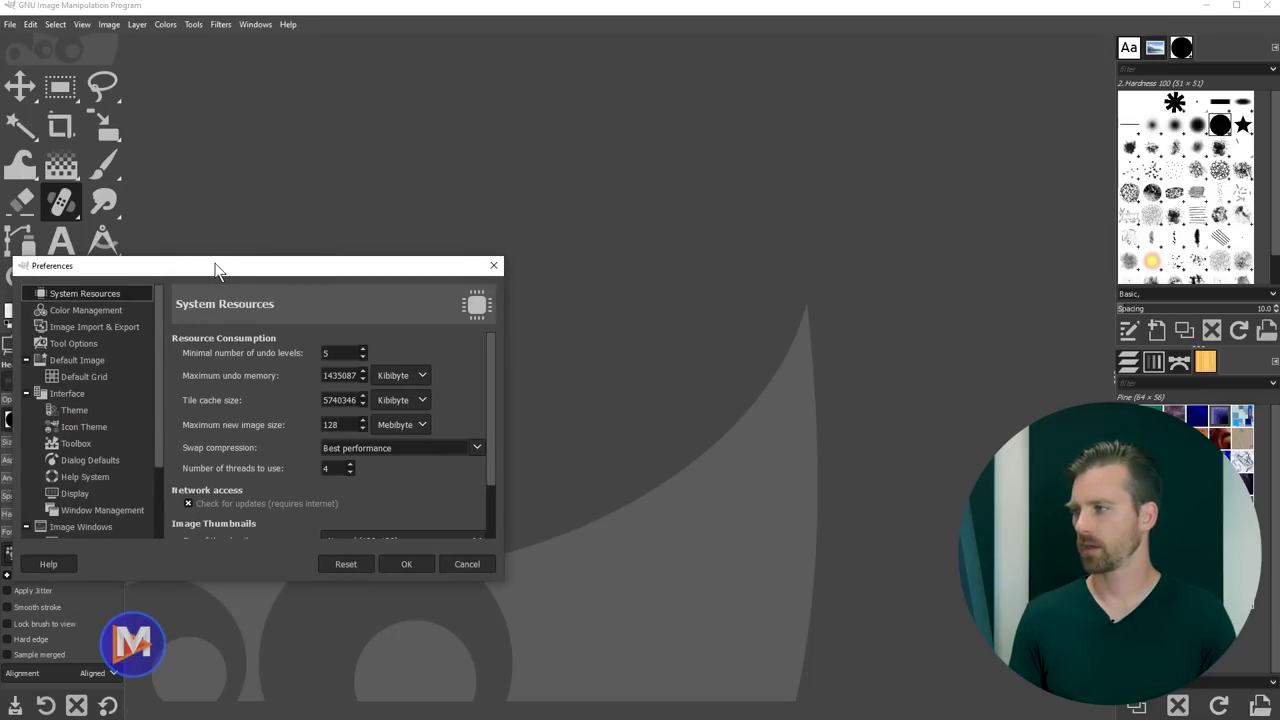
pyautogui.moveTo(212, 268); pyautogui.dragTo(545, 100)
pyautogui.scroll(-1, 476, 272)
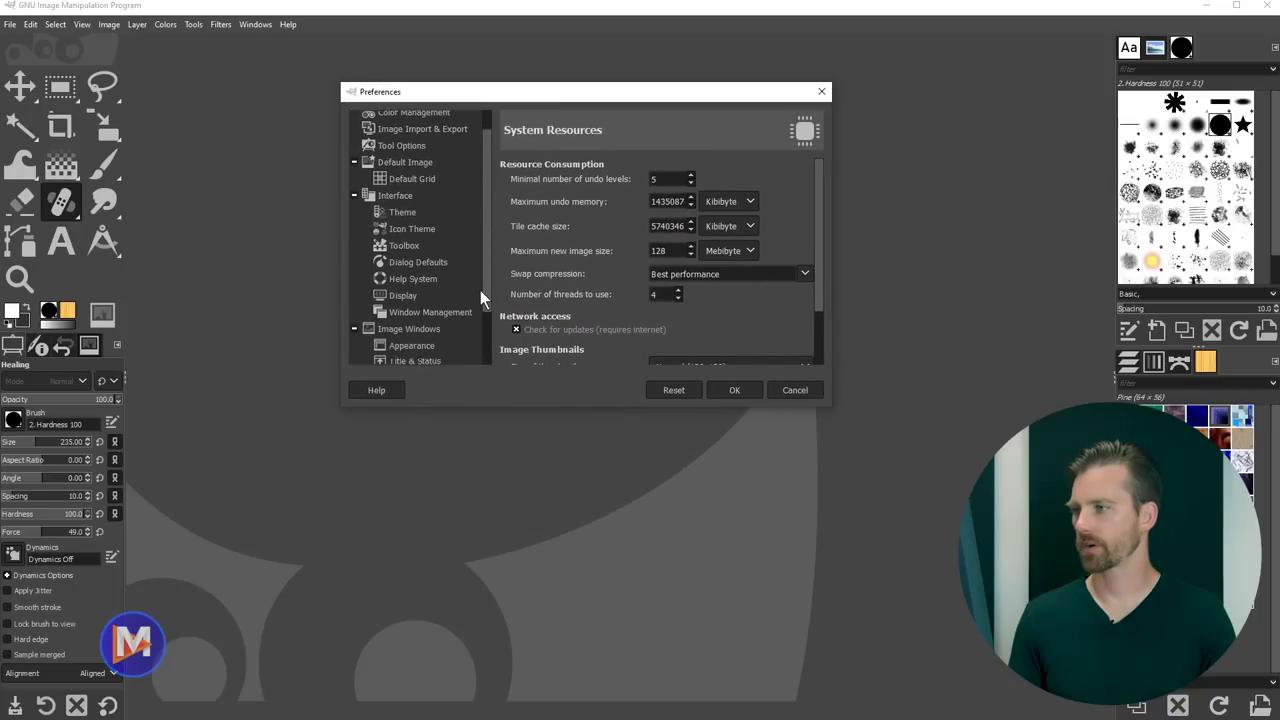
pyautogui.click(434, 310)
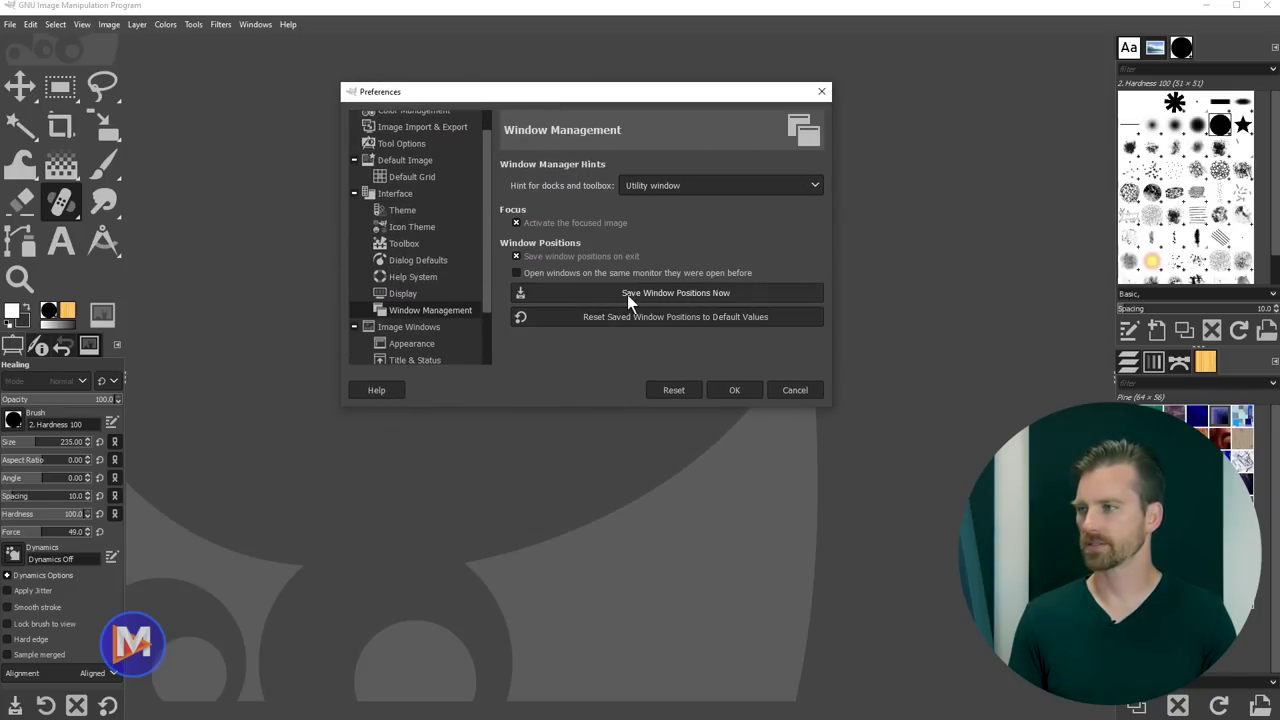
pyautogui.click(698, 296)
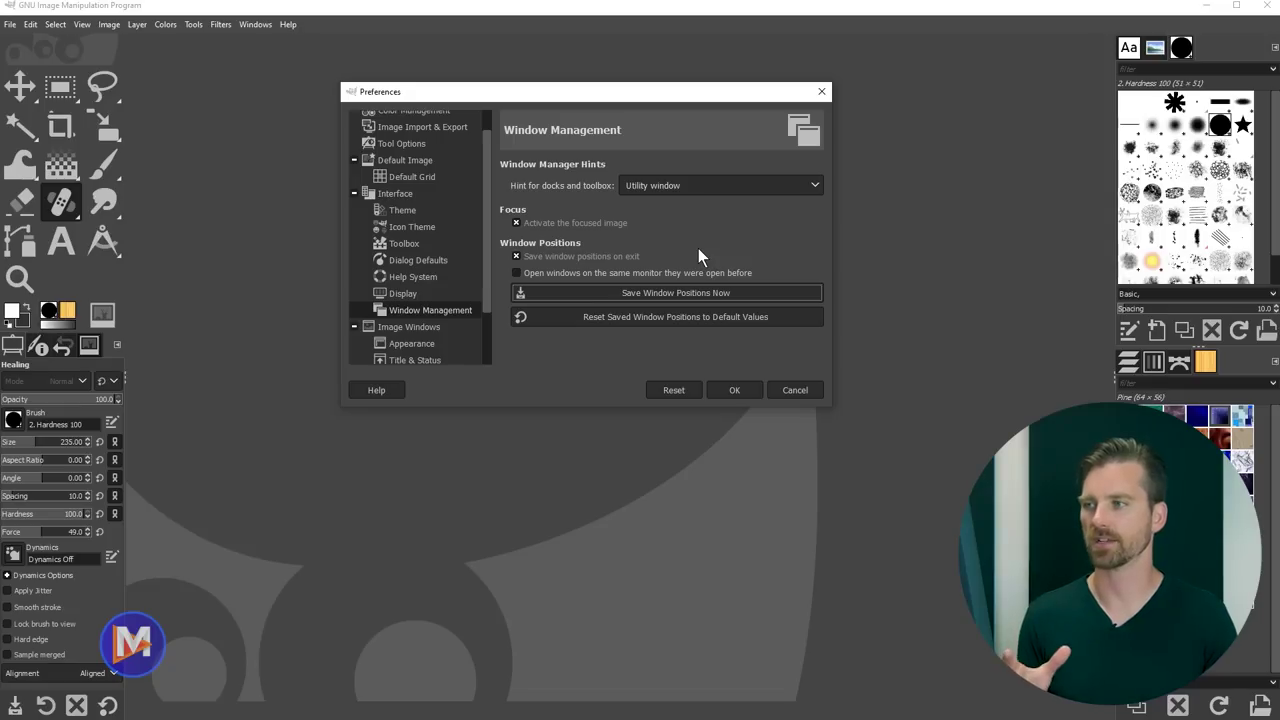
pyautogui.click(736, 392)
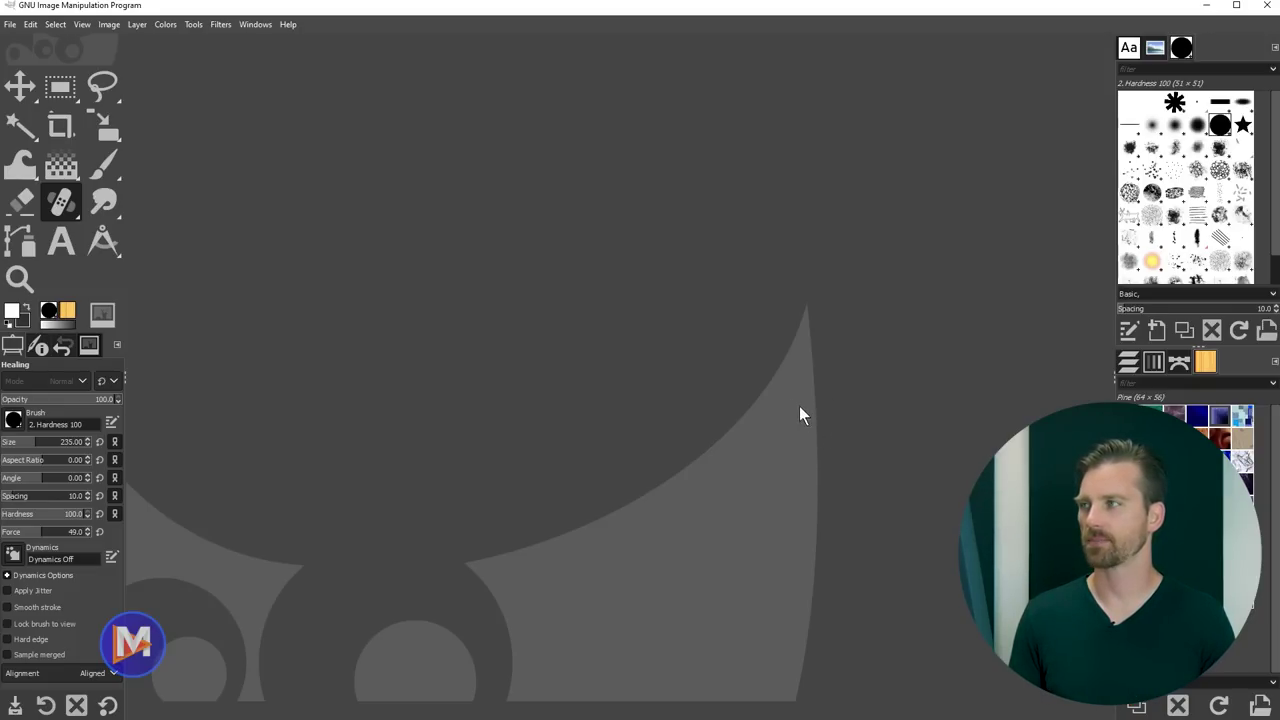
# Step: Hide all the docks, and show them again
pyautogui.click(256, 25)
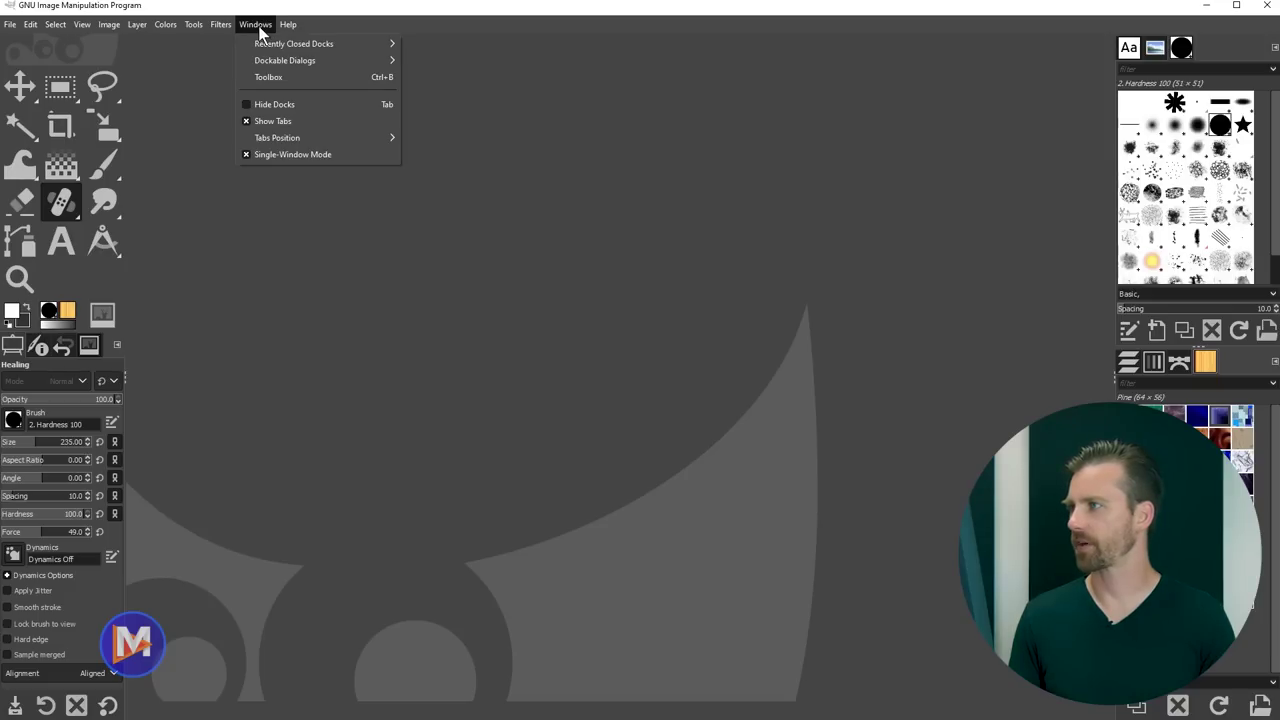
pyautogui.click(328, 105)
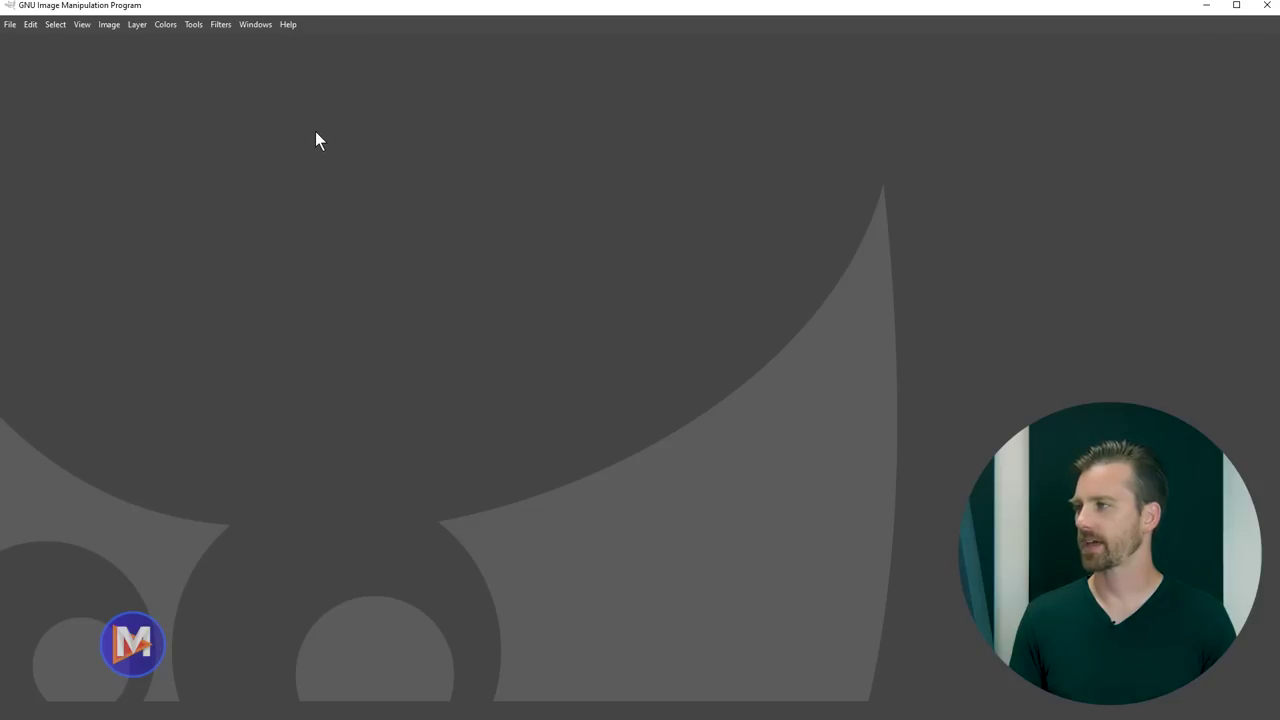
pyautogui.click(257, 27)
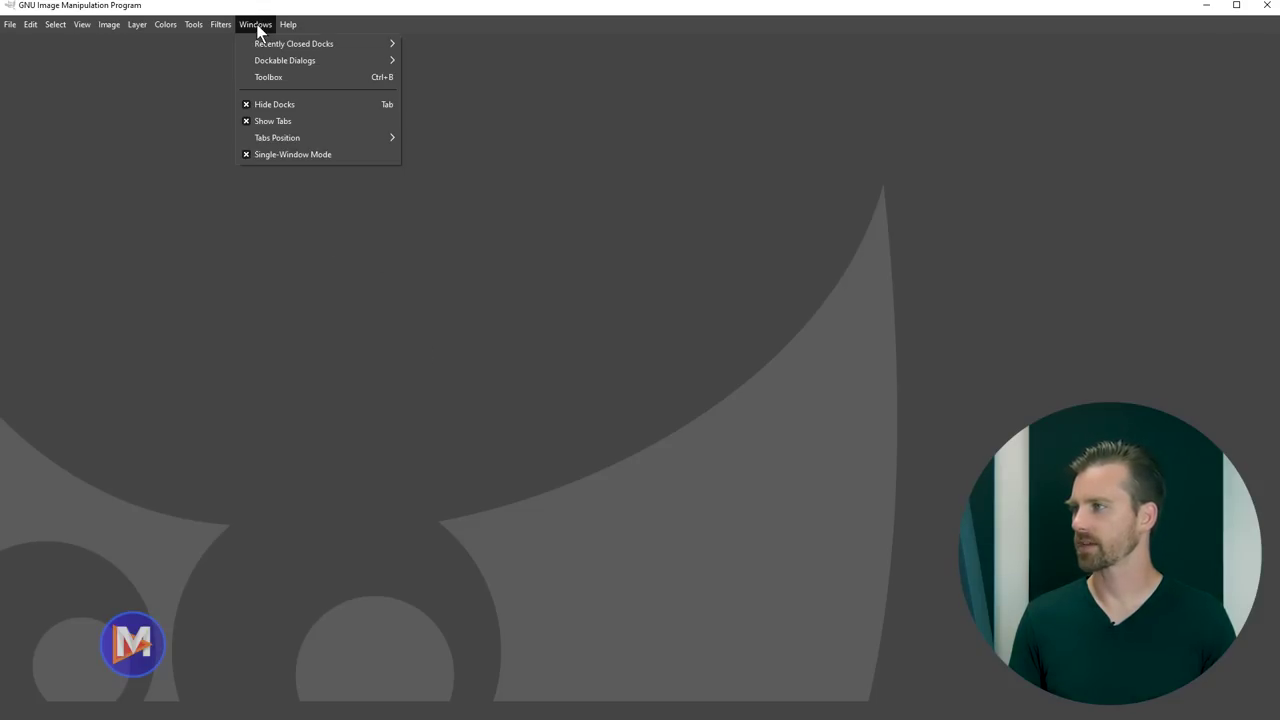
pyautogui.click(286, 106)
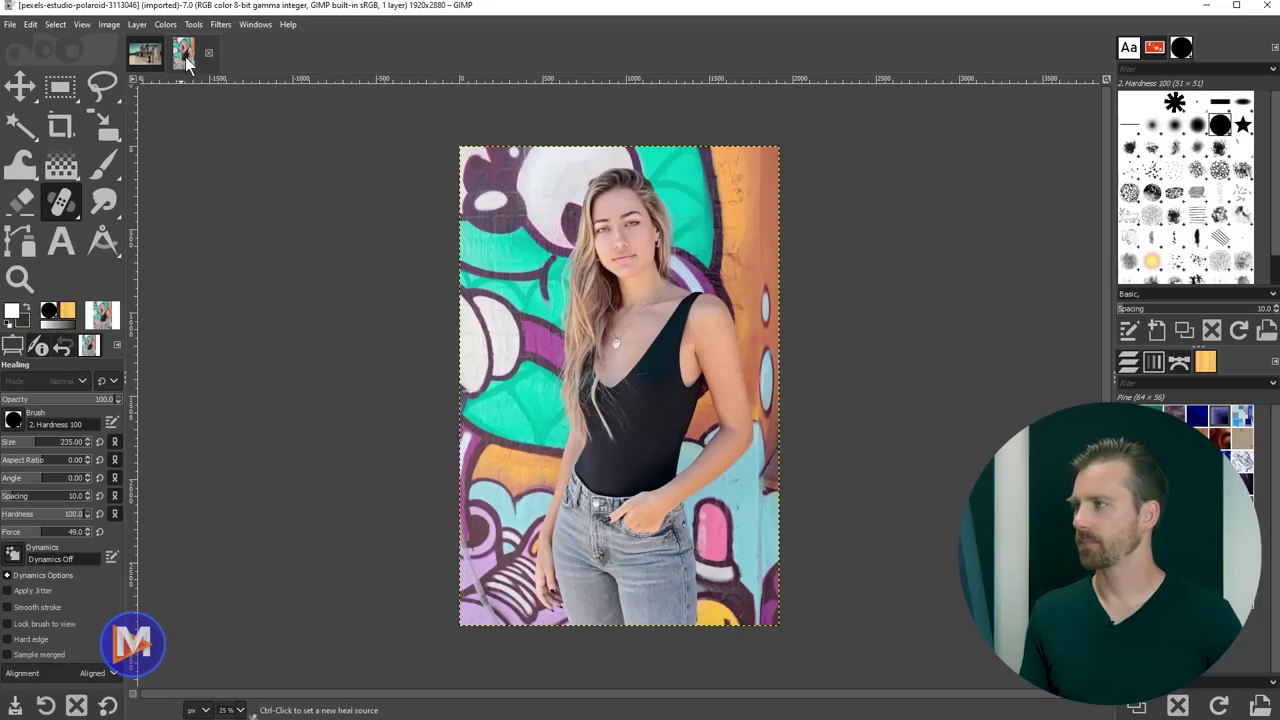
# Step: Add the portrait photo as a layer in the Western building image, and scale it to 731 × 1097 px at the image's lower left
pyautogui.moveTo(190, 65); pyautogui.dragTo(398, 262)
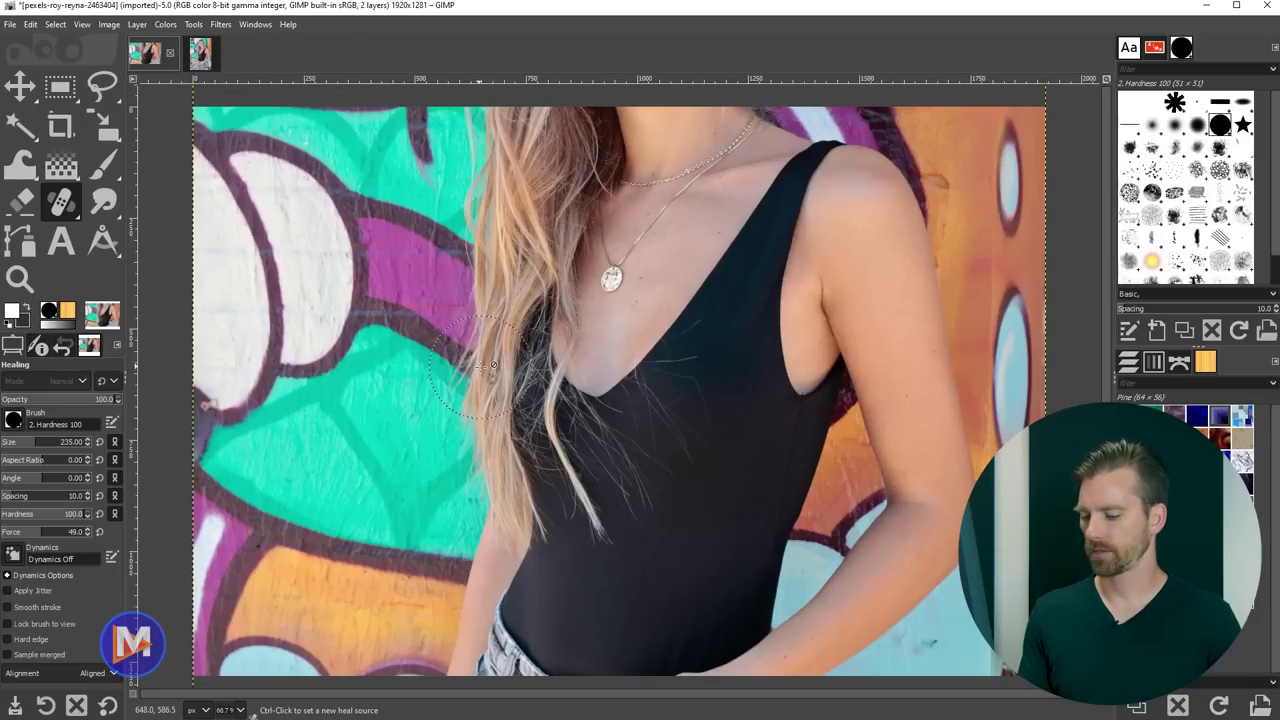
pyautogui.hotkey('shift', 's')
pyautogui.click(811, 361)
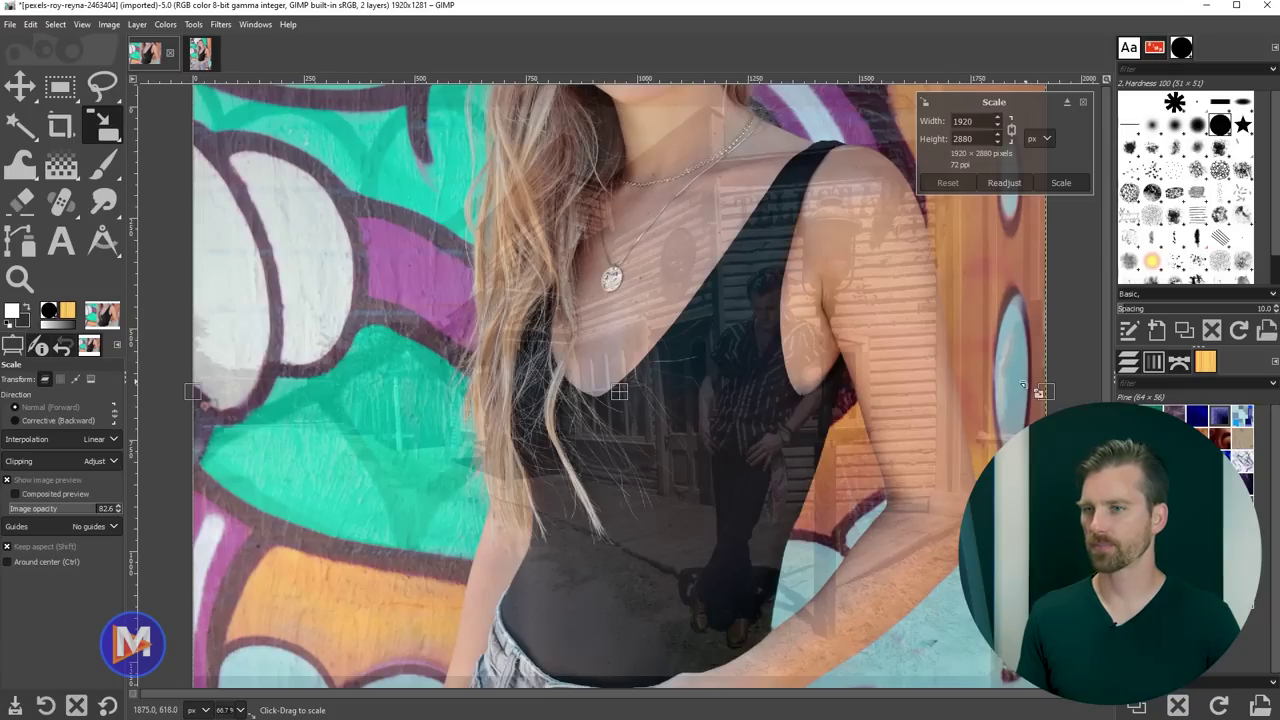
pyautogui.moveTo(1044, 390); pyautogui.dragTo(600, 357)
pyautogui.moveTo(515, 343); pyautogui.dragTo(545, 412)
pyautogui.moveTo(398, 428); pyautogui.dragTo(417, 447)
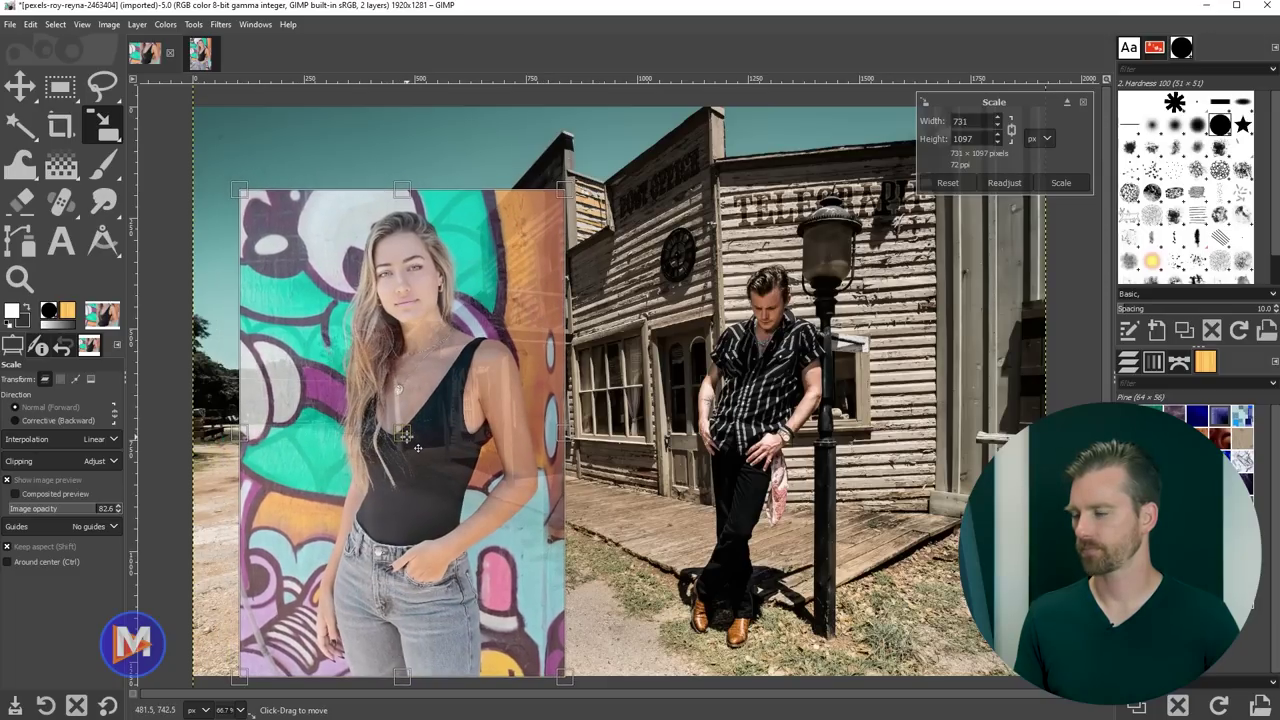
pyautogui.click(1061, 184)
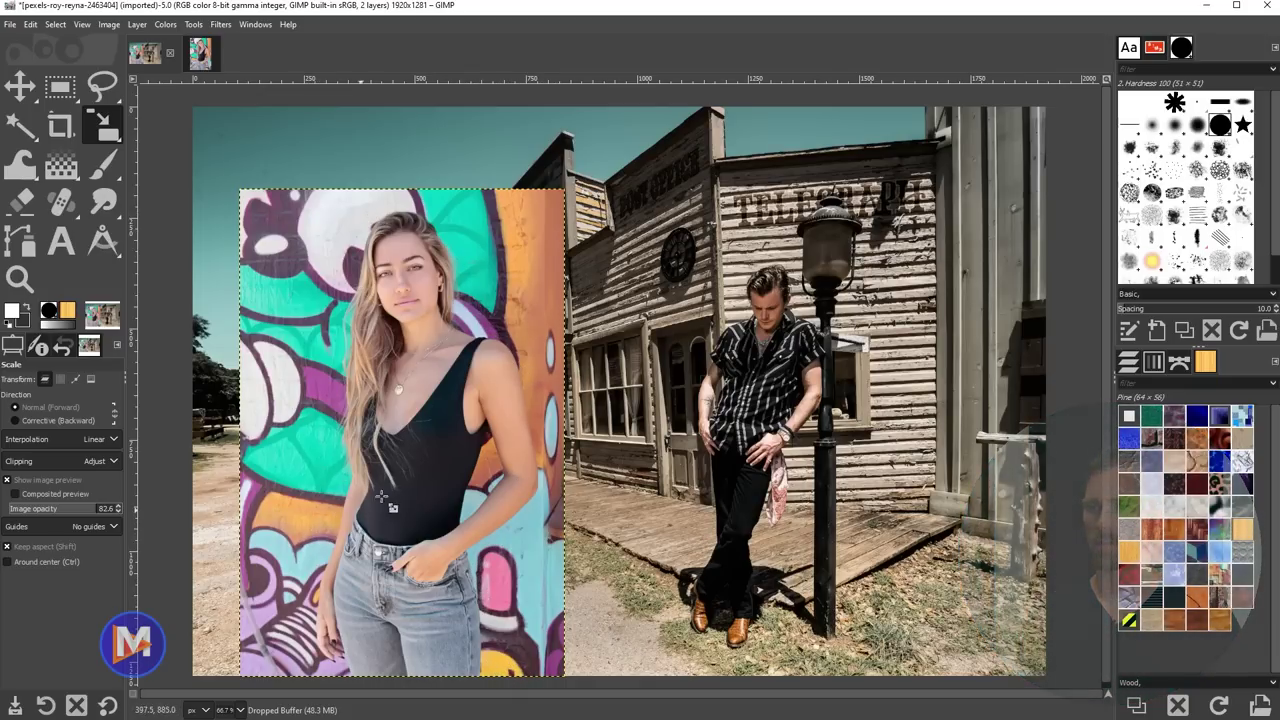
# Step: Widen the dock showing the Layers dialog, and add a white (full opacity) mask without inversion to the portrait layer
pyautogui.click(1130, 364)
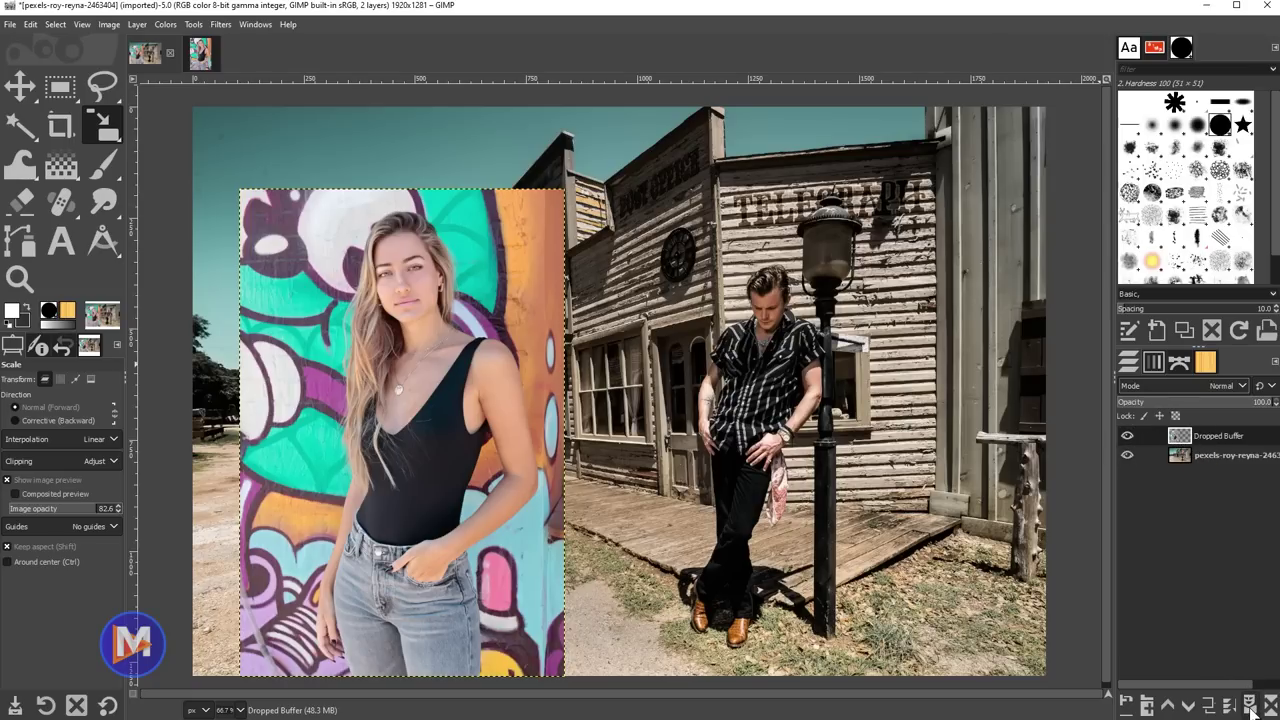
pyautogui.moveTo(1104, 612)
pyautogui.mouseDown()
pyautogui.moveTo(1070, 626)
pyautogui.moveTo(1065, 615)
pyautogui.mouseUp()
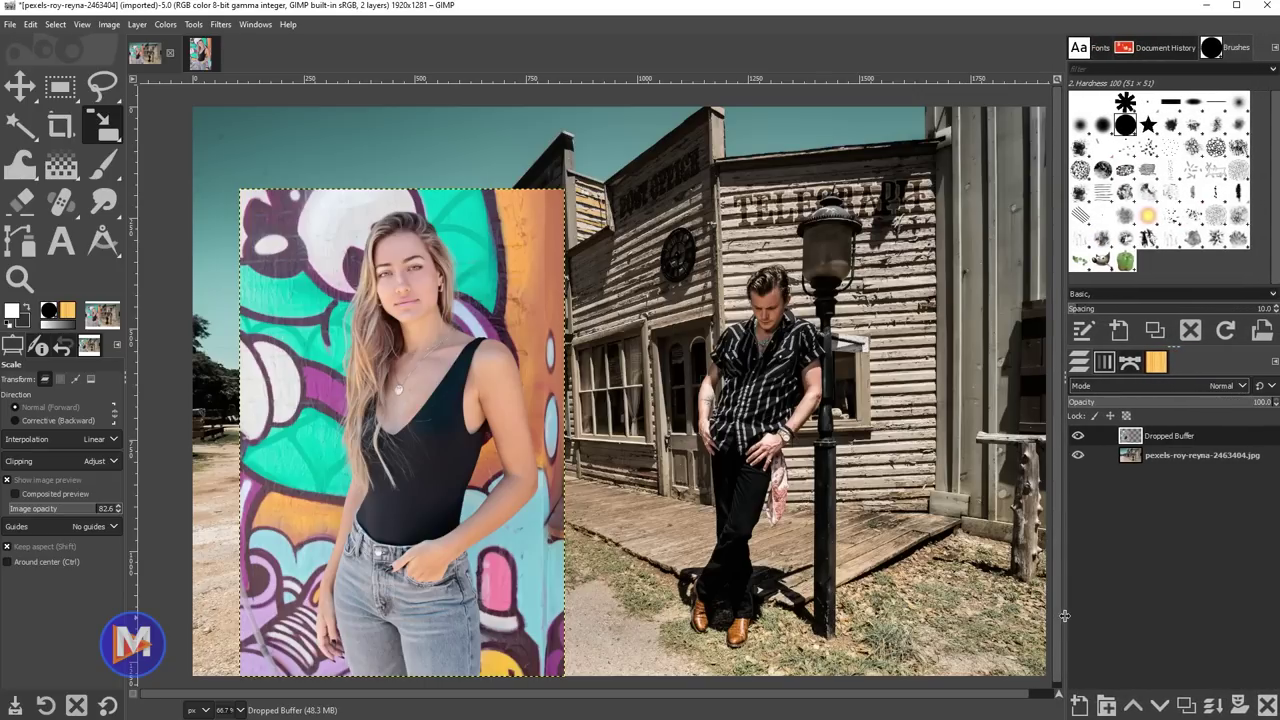
pyautogui.click(1240, 708)
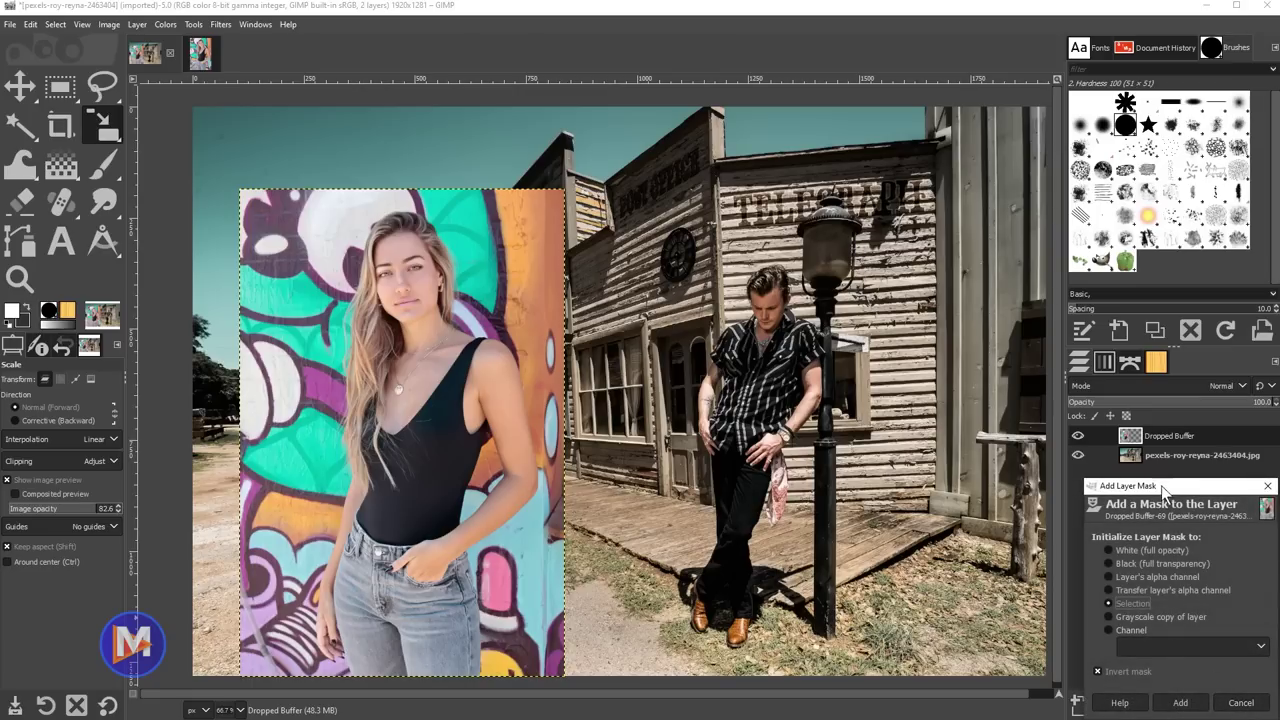
pyautogui.moveTo(1163, 490); pyautogui.dragTo(808, 140)
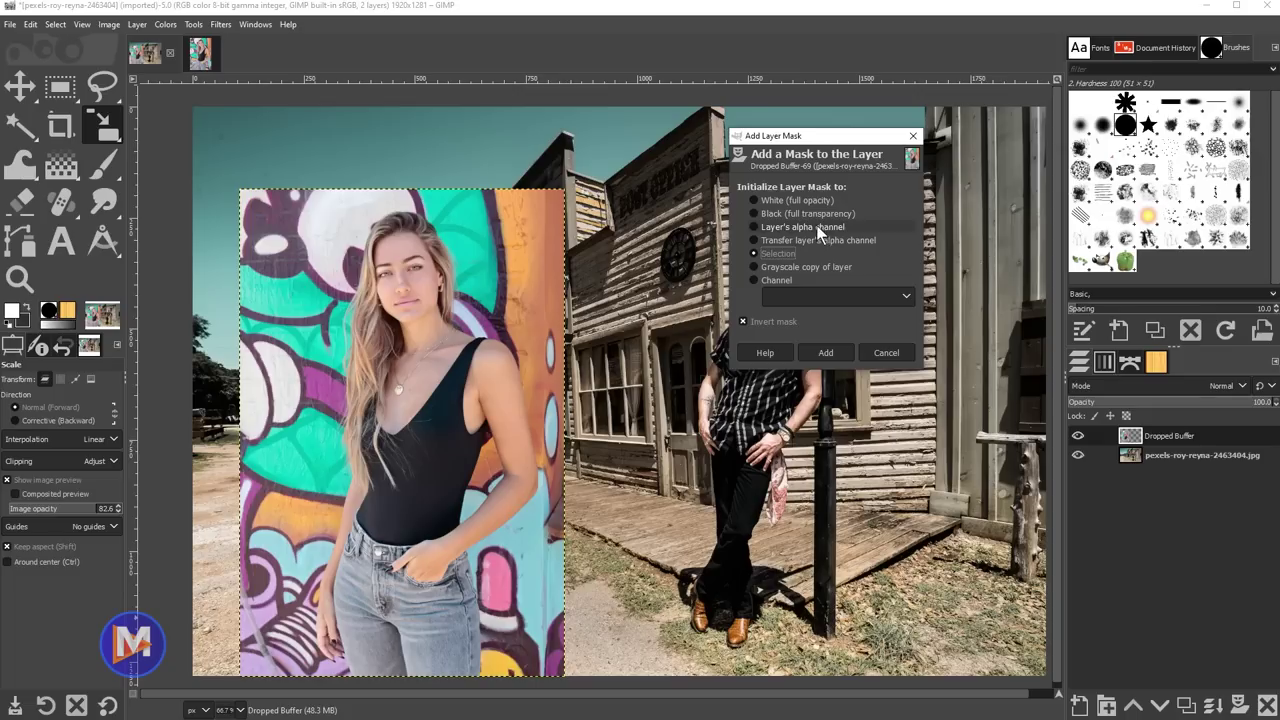
pyautogui.click(758, 203)
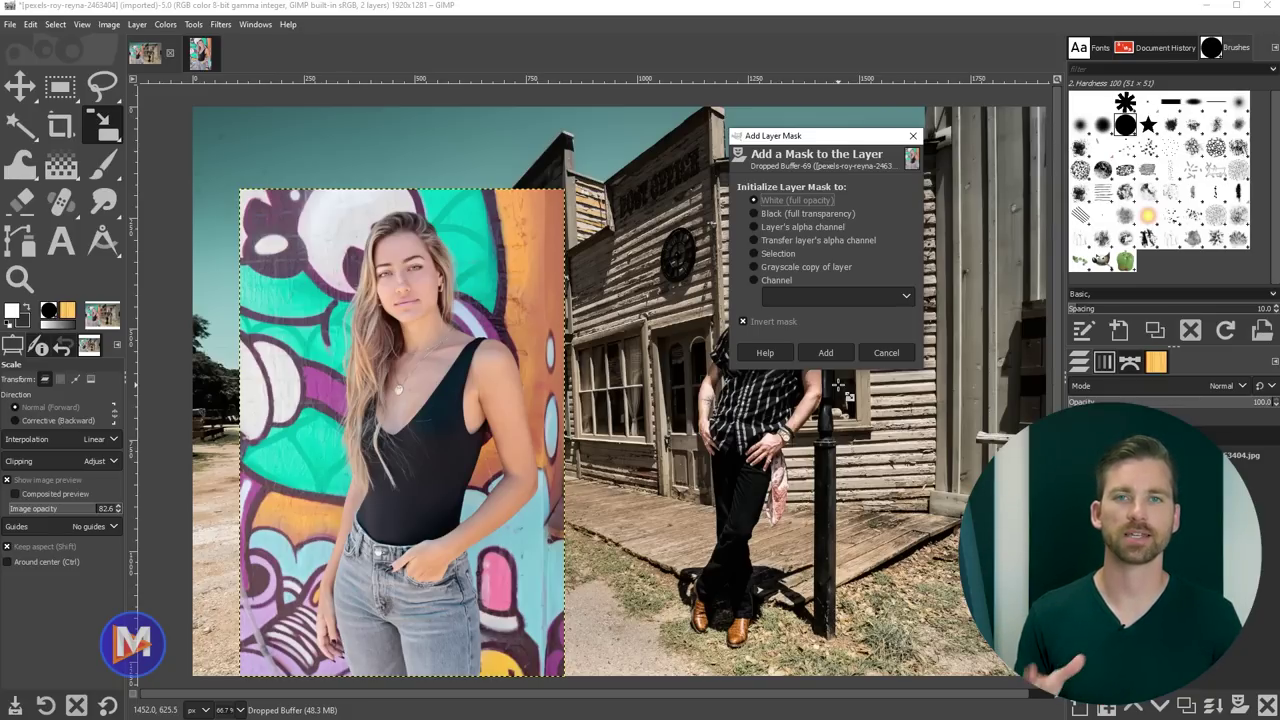
pyautogui.click(792, 201)
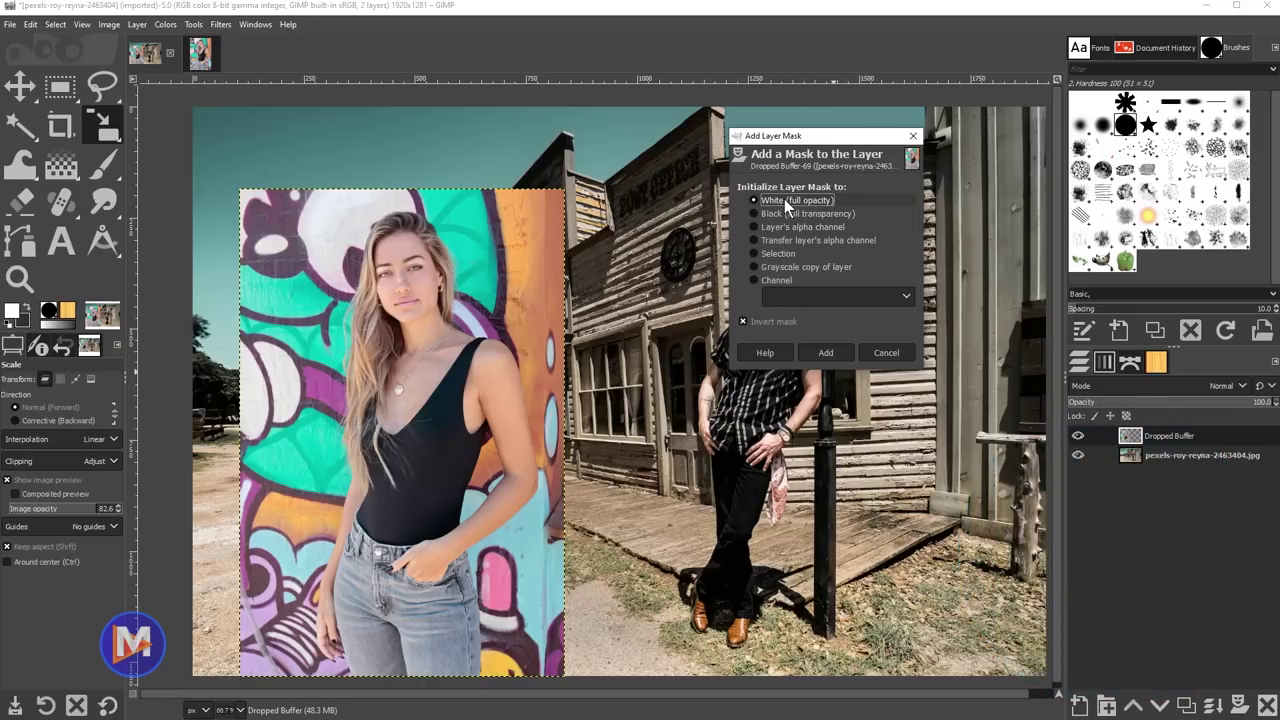
pyautogui.click(744, 321)
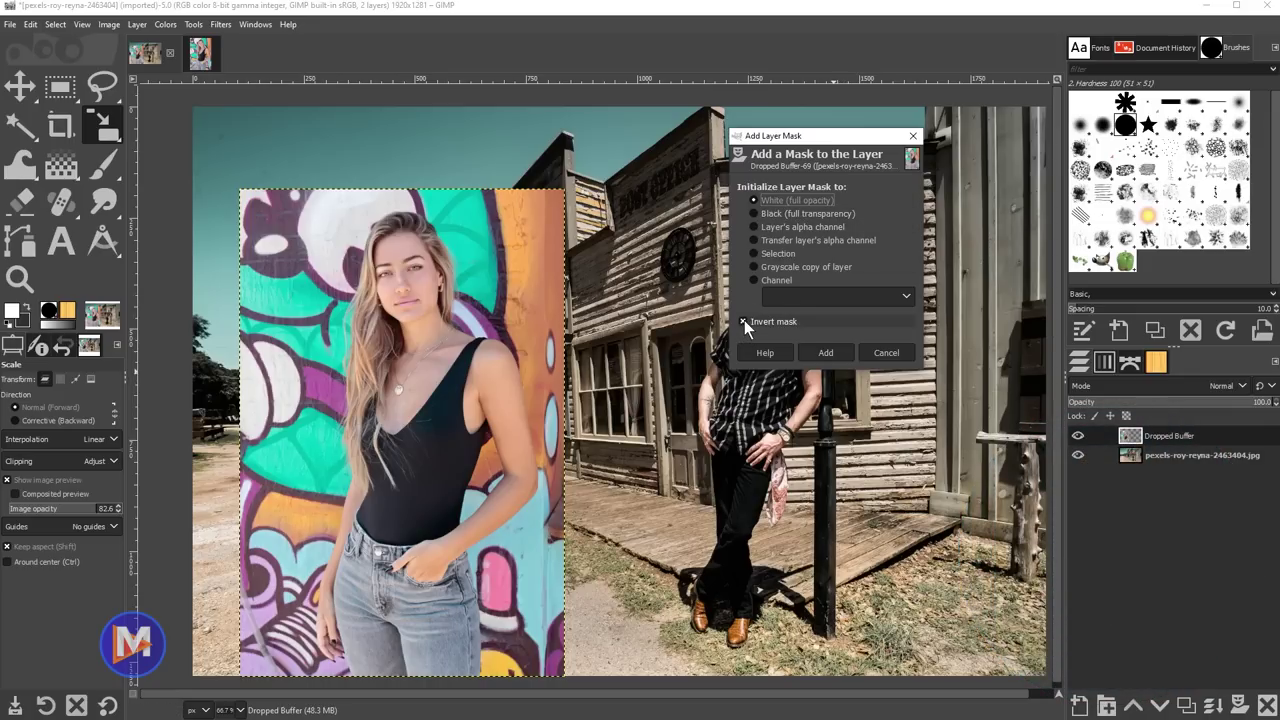
pyautogui.click(826, 353)
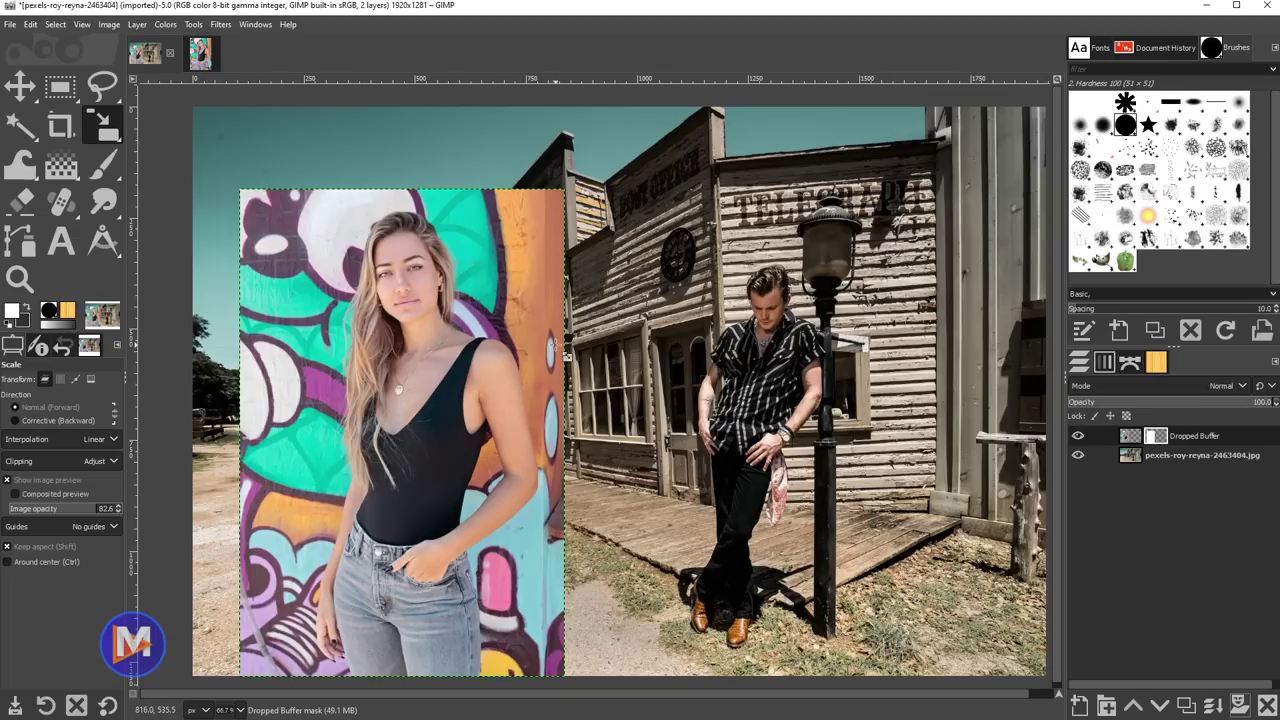
# Step: Paint the portrait layer's mask black with the Paintbrush to hide the mural to the right of the woman
pyautogui.click(102, 170)
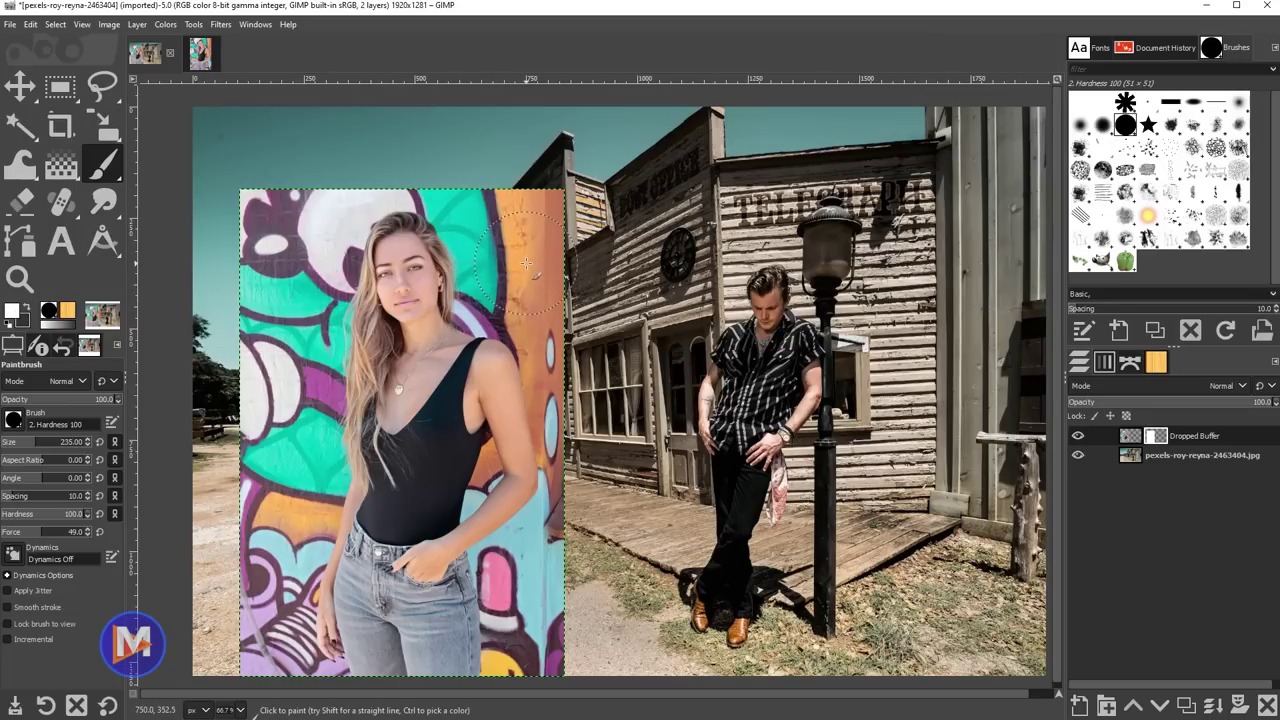
pyautogui.click(10, 326)
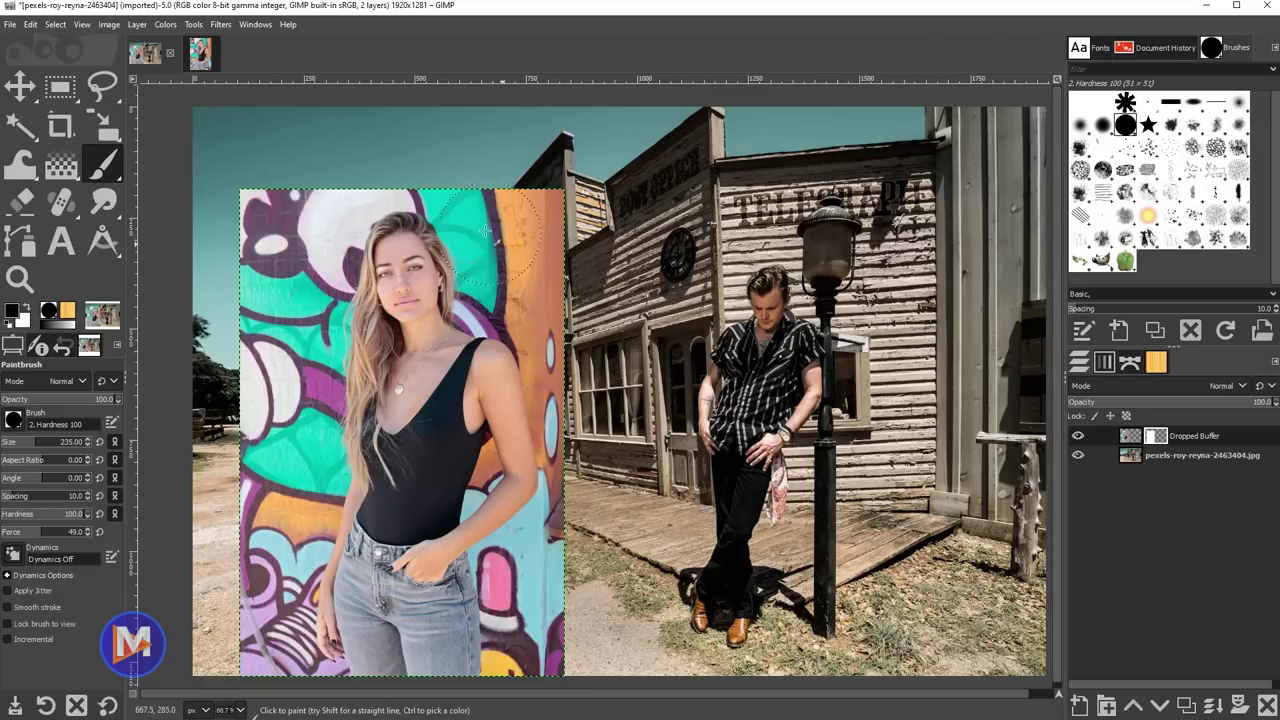
pyautogui.click(539, 241)
pyautogui.moveTo(539, 241)
pyautogui.mouseDown()
pyautogui.moveTo(491, 190)
pyautogui.moveTo(504, 280)
pyautogui.moveTo(526, 300)
pyautogui.moveTo(535, 284)
pyautogui.moveTo(541, 322)
pyautogui.moveTo(583, 305)
pyautogui.moveTo(548, 350)
pyautogui.moveTo(575, 540)
pyautogui.moveTo(535, 568)
pyautogui.moveTo(531, 610)
pyautogui.moveTo(531, 570)
pyautogui.moveTo(568, 540)
pyautogui.moveTo(529, 568)
pyautogui.moveTo(551, 598)
pyautogui.moveTo(521, 658)
pyautogui.mouseUp()
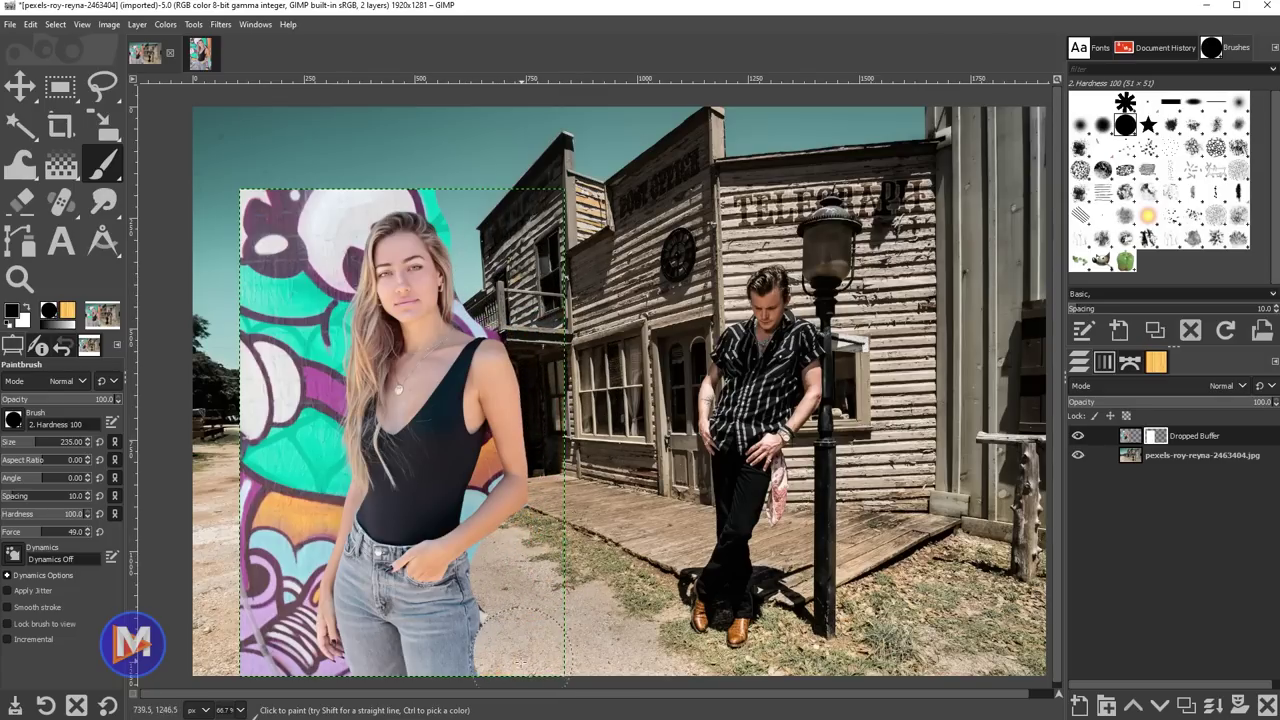
# Step: Set the foreground color to mid gray (898989) and paint the mask over the mural area right of the woman
pyautogui.click(14, 312)
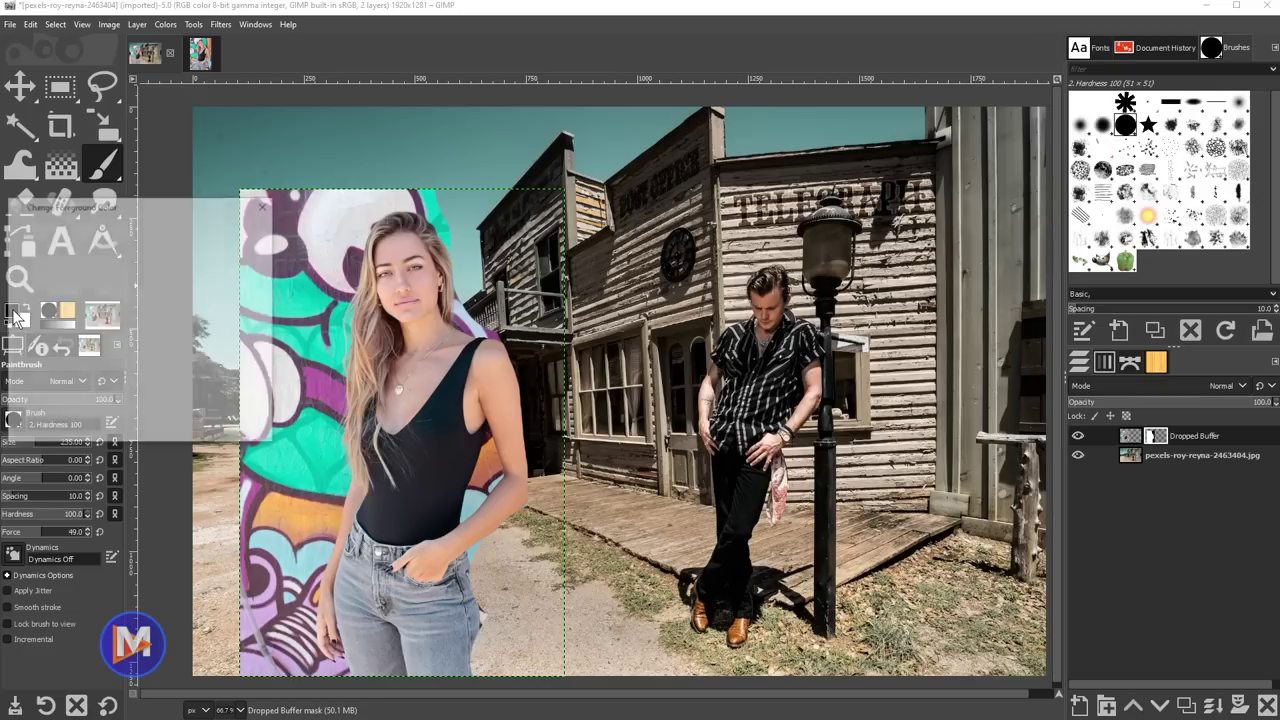
pyautogui.moveTo(21, 318); pyautogui.dragTo(10, 299)
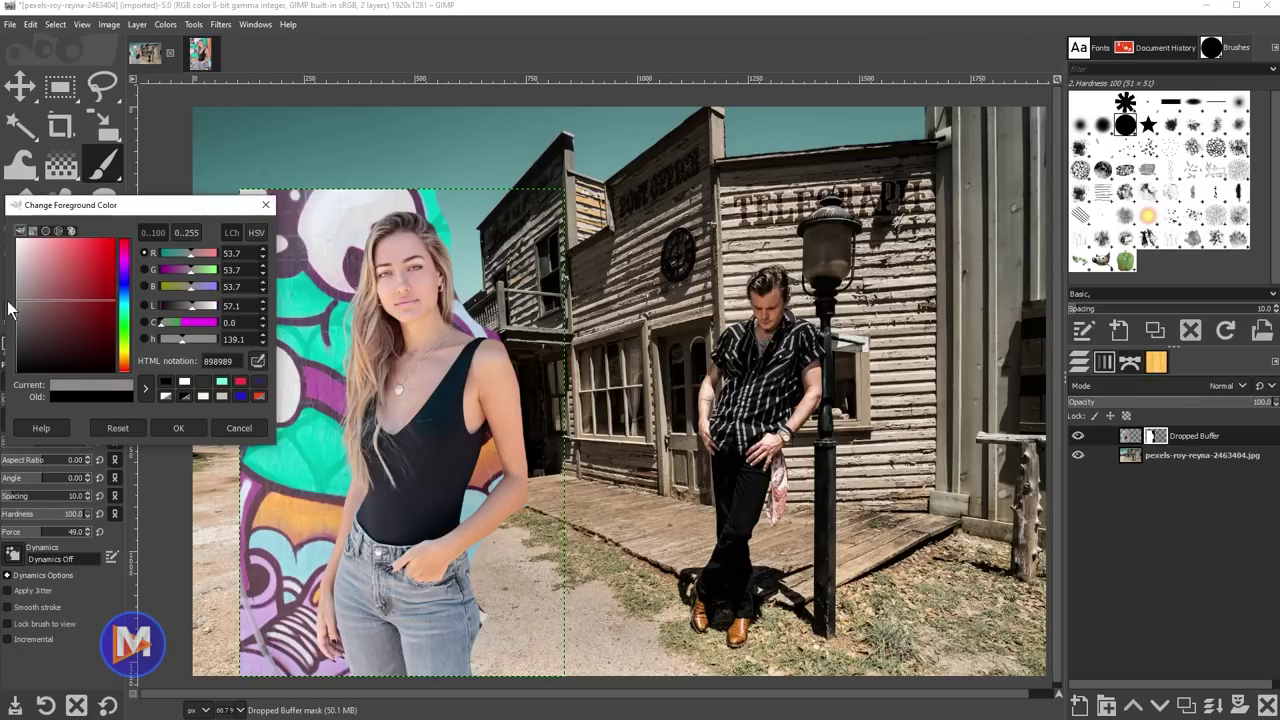
pyautogui.click(175, 428)
pyautogui.moveTo(500, 230)
pyautogui.mouseDown()
pyautogui.moveTo(525, 195)
pyautogui.moveTo(505, 215)
pyautogui.moveTo(452, 198)
pyautogui.moveTo(520, 215)
pyautogui.moveTo(535, 255)
pyautogui.moveTo(500, 275)
pyautogui.moveTo(523, 301)
pyautogui.moveTo(568, 513)
pyautogui.moveTo(520, 590)
pyautogui.moveTo(505, 530)
pyautogui.moveTo(519, 569)
pyautogui.moveTo(490, 655)
pyautogui.moveTo(545, 612)
pyautogui.mouseUp()
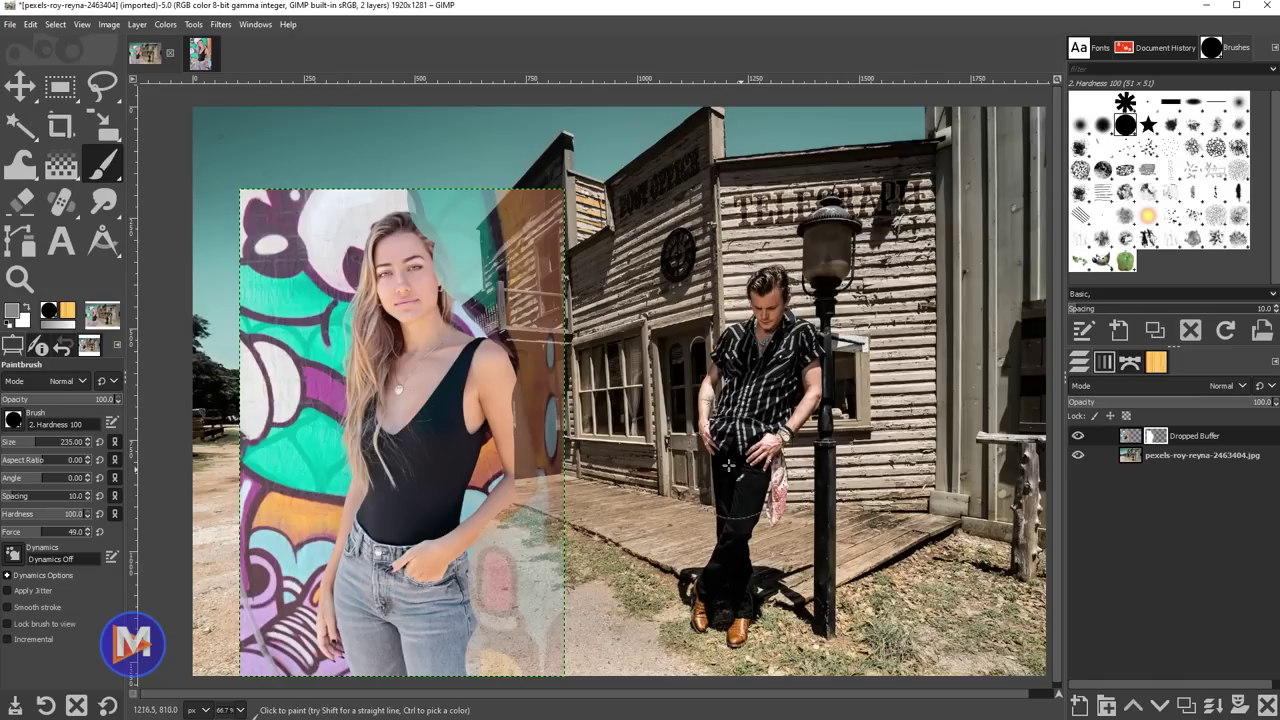
# Step: Paint the mask white to restore the mural right of the woman, and paint that area black again to hide it
pyautogui.click(32, 312)
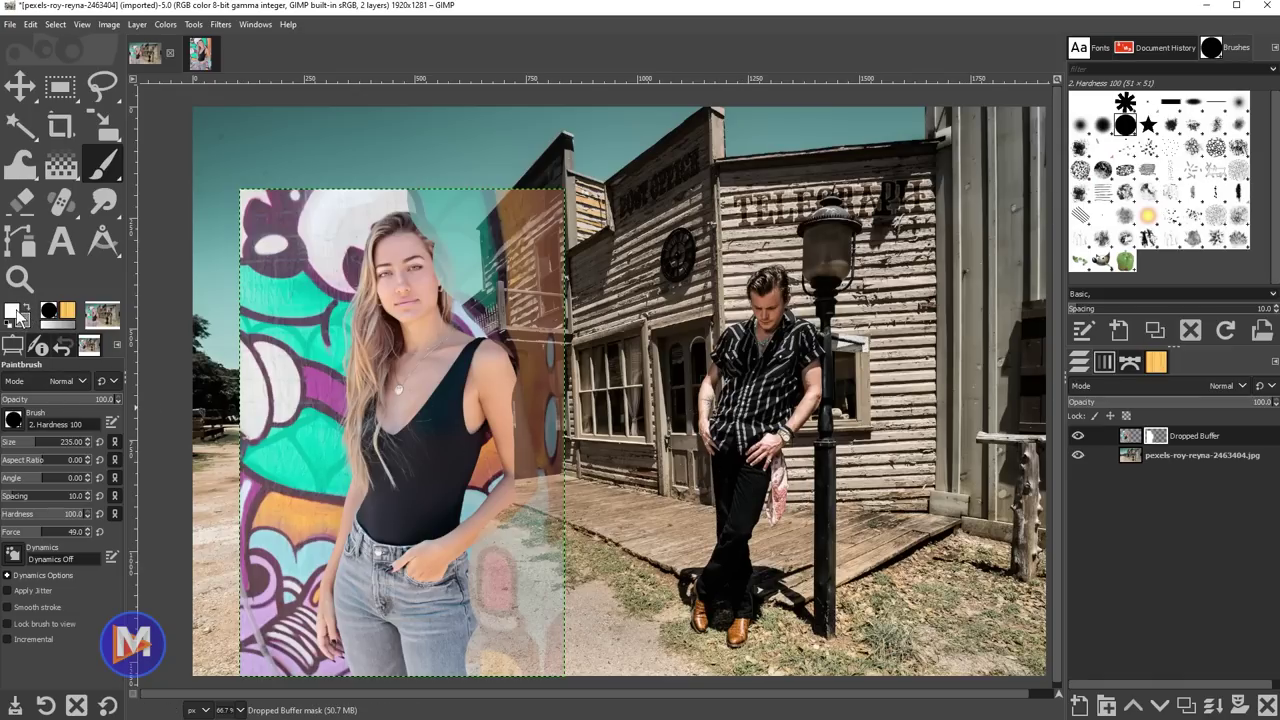
pyautogui.moveTo(525, 215)
pyautogui.mouseDown()
pyautogui.moveTo(433, 211)
pyautogui.moveTo(530, 275)
pyautogui.moveTo(545, 320)
pyautogui.moveTo(540, 400)
pyautogui.moveTo(463, 444)
pyautogui.moveTo(525, 510)
pyautogui.moveTo(495, 590)
pyautogui.moveTo(408, 618)
pyautogui.mouseUp()
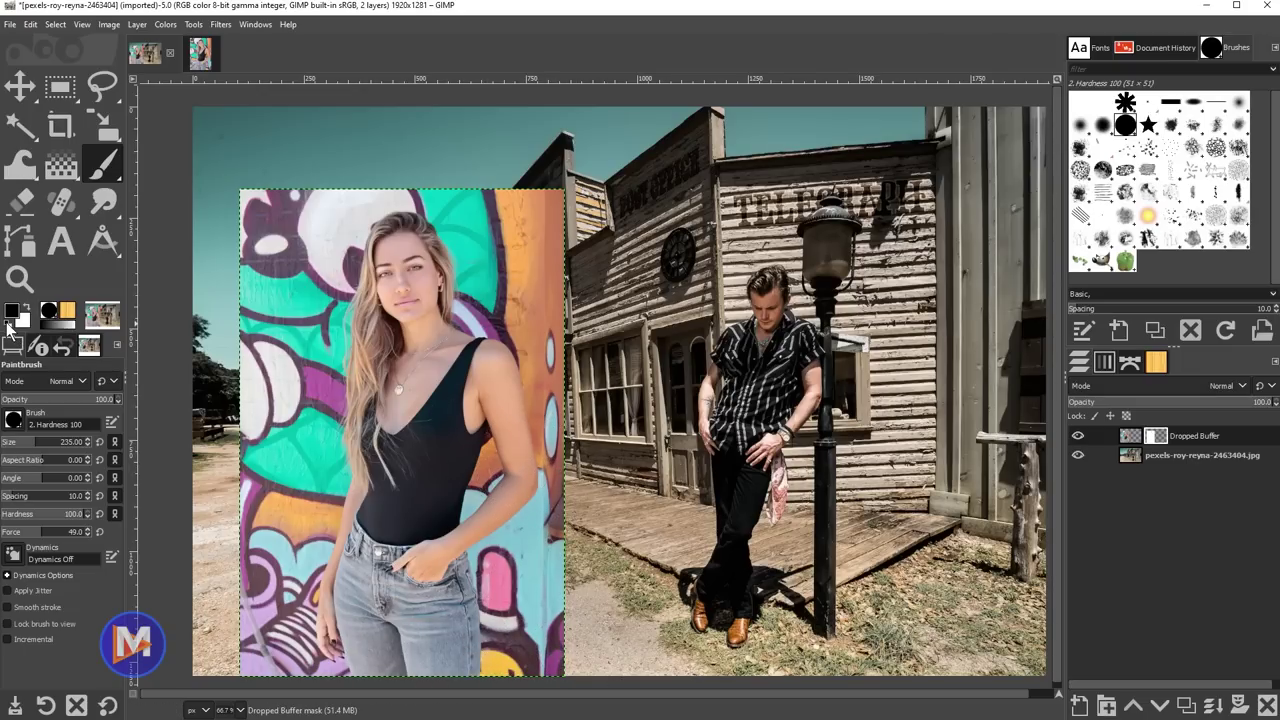
pyautogui.moveTo(574, 210)
pyautogui.mouseDown()
pyautogui.moveTo(475, 225)
pyautogui.moveTo(540, 290)
pyautogui.moveTo(600, 320)
pyautogui.moveTo(612, 350)
pyautogui.mouseUp()
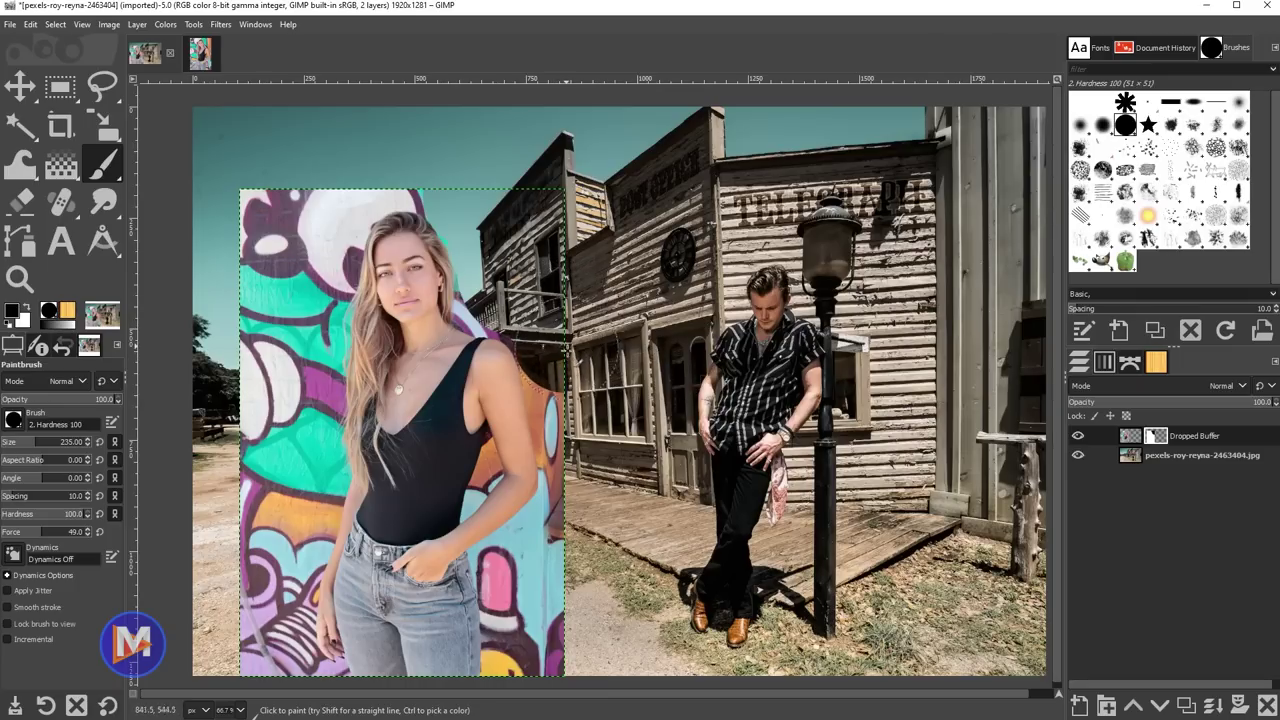
pyautogui.moveTo(582, 396)
pyautogui.mouseDown()
pyautogui.moveTo(552, 470)
pyautogui.moveTo(545, 552)
pyautogui.moveTo(515, 605)
pyautogui.moveTo(540, 639)
pyautogui.mouseUp()
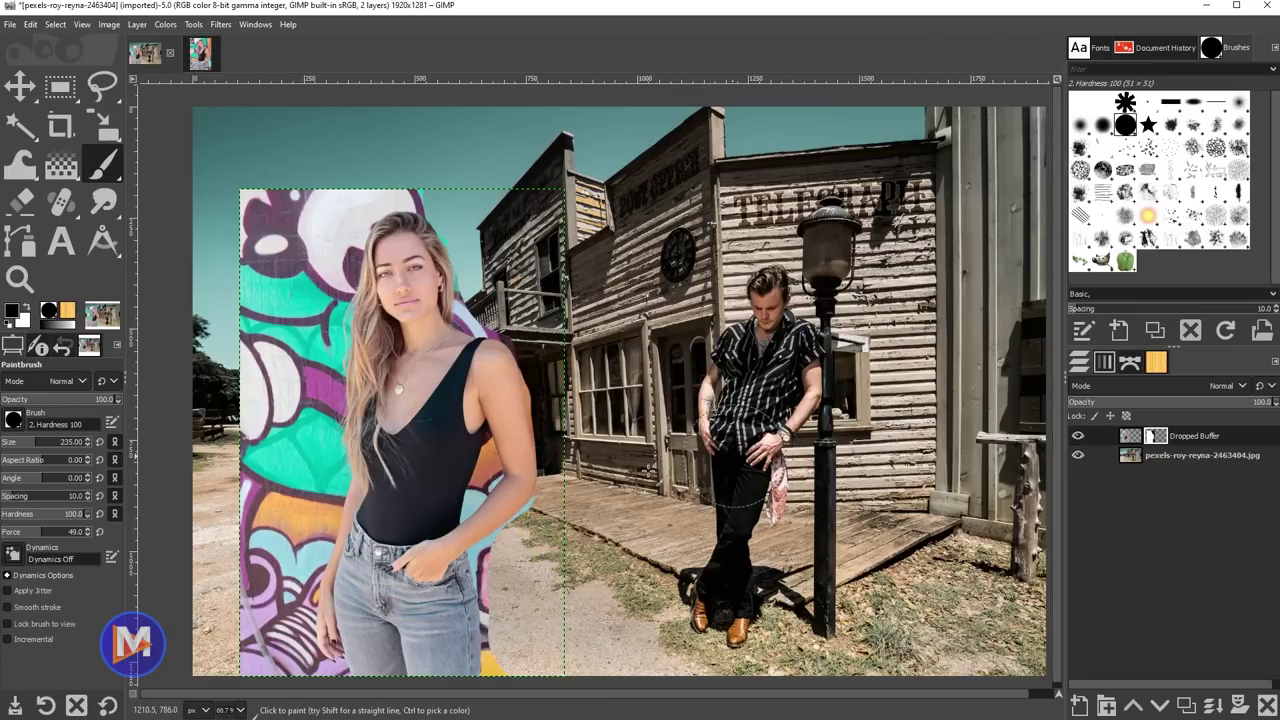